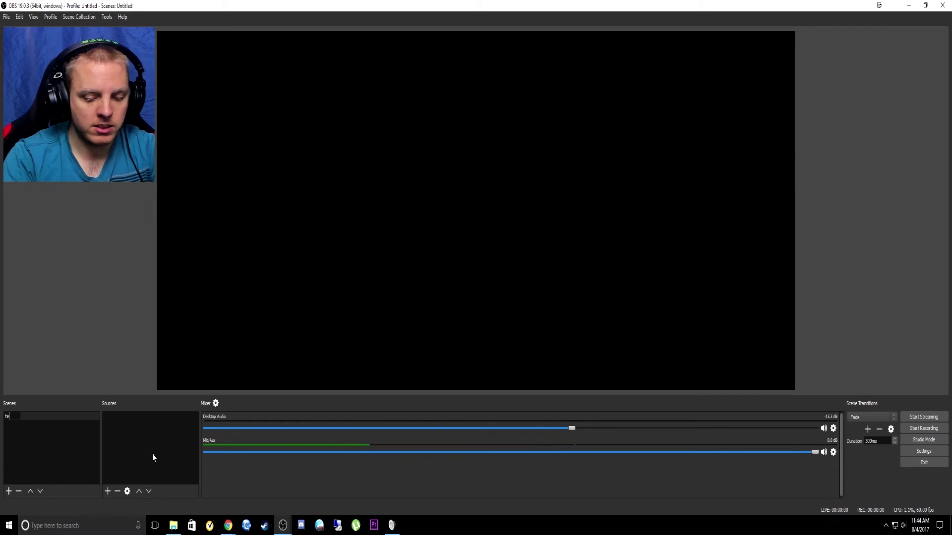
# Name the new scene "test" and add a new Display Capture source to it
pyautogui.press('Return')
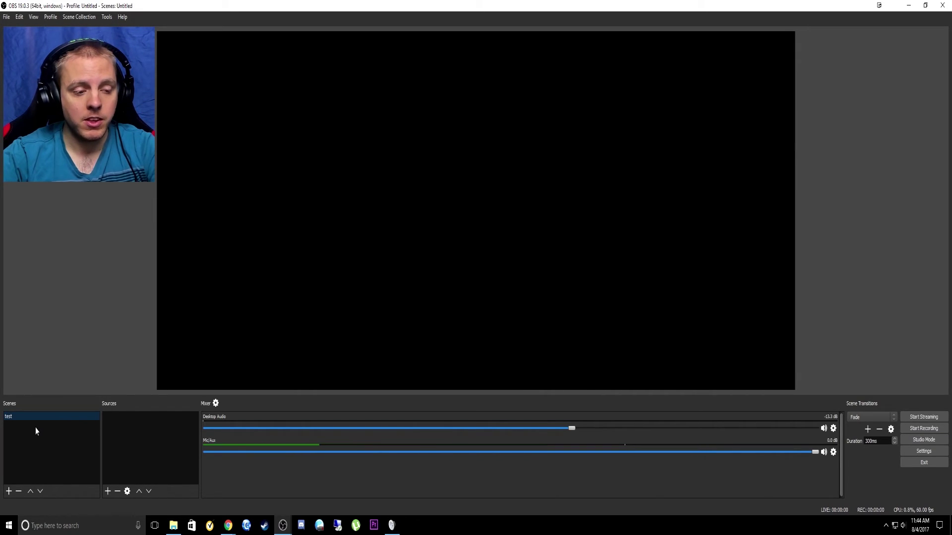
pyautogui.rightClick(114, 419)
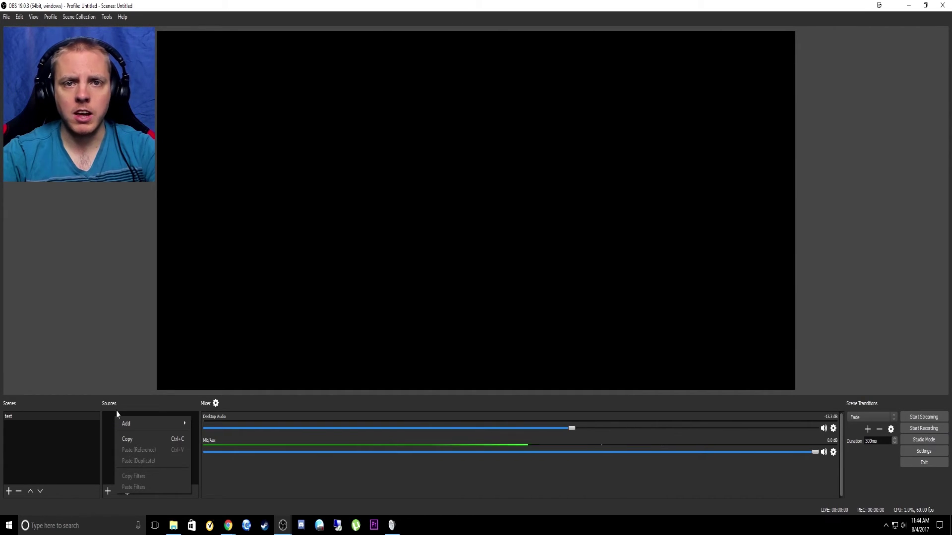
pyautogui.moveTo(138, 425)
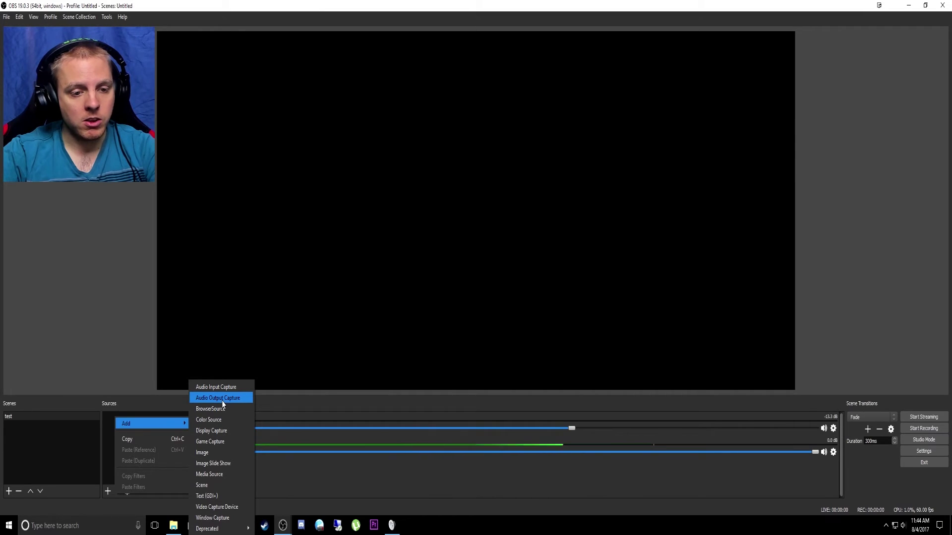
pyautogui.click(225, 429)
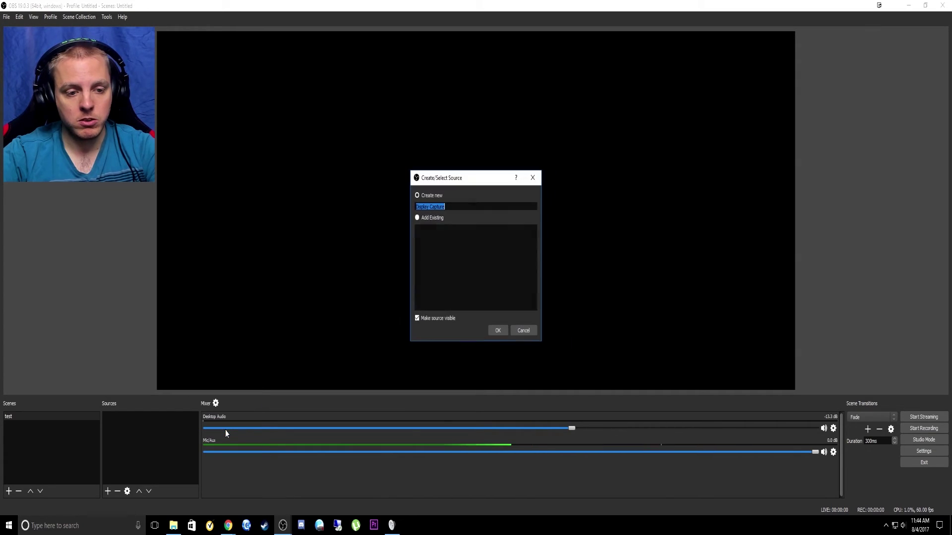
pyautogui.click(493, 331)
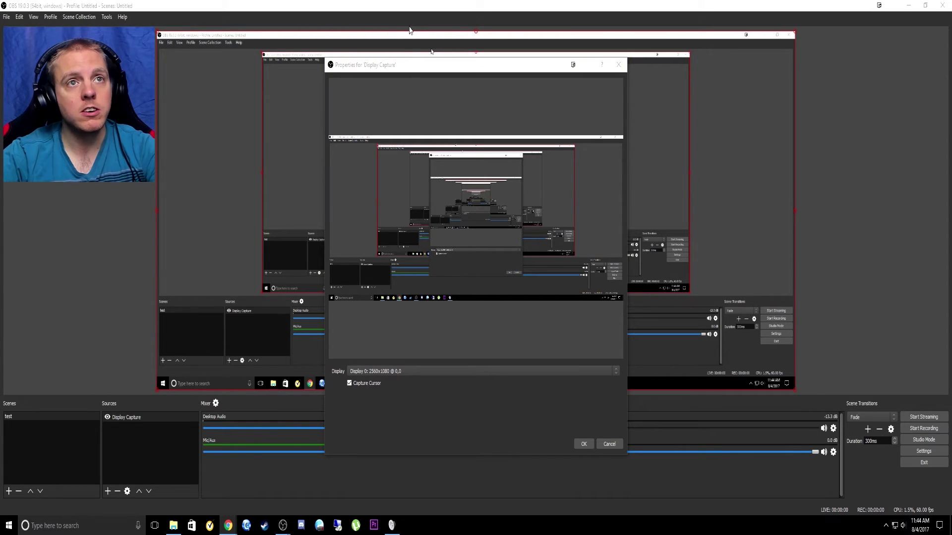
# Set the Display Capture source to record Display 2: 3840x2160 @ -687,-2160
pyautogui.click(394, 372)
pyautogui.click(394, 373)
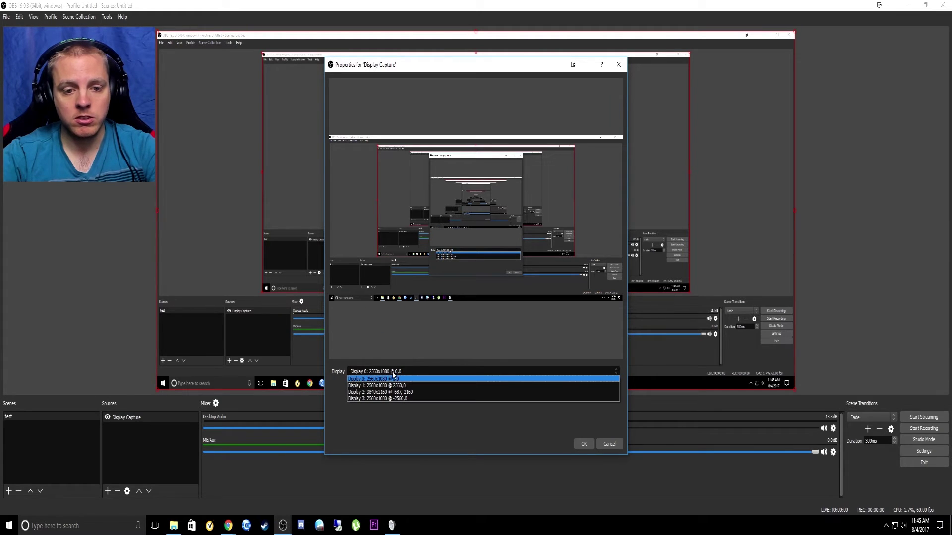
pyautogui.click(366, 393)
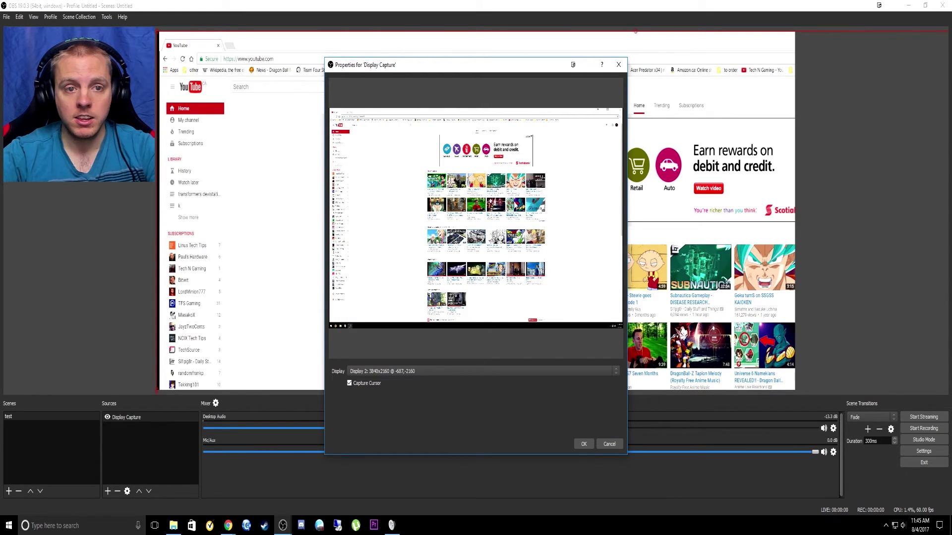
pyautogui.click(581, 444)
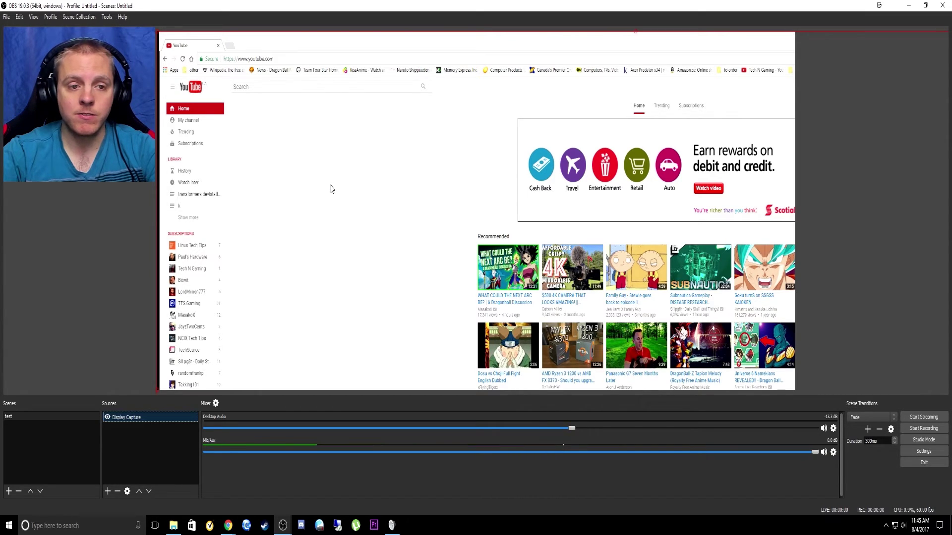
pyautogui.doubleClick(127, 417)
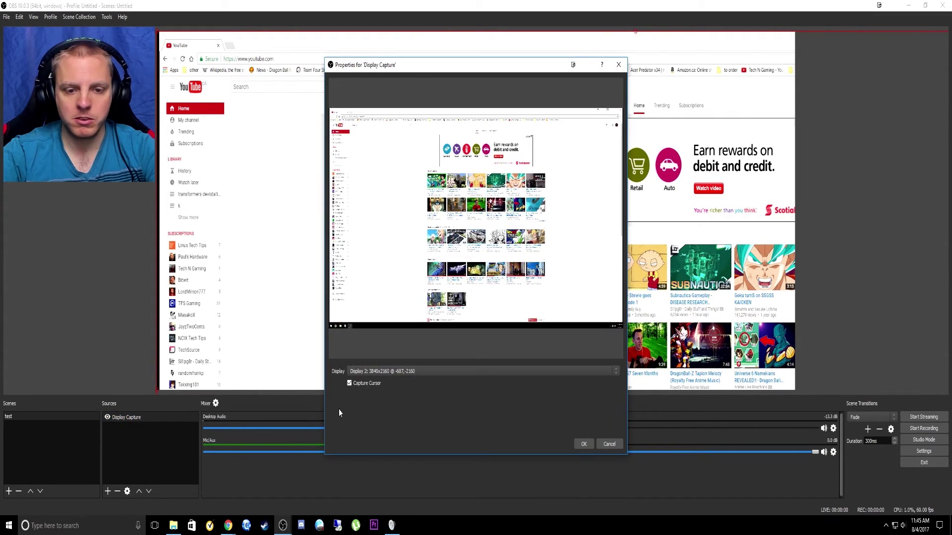
pyautogui.click(599, 445)
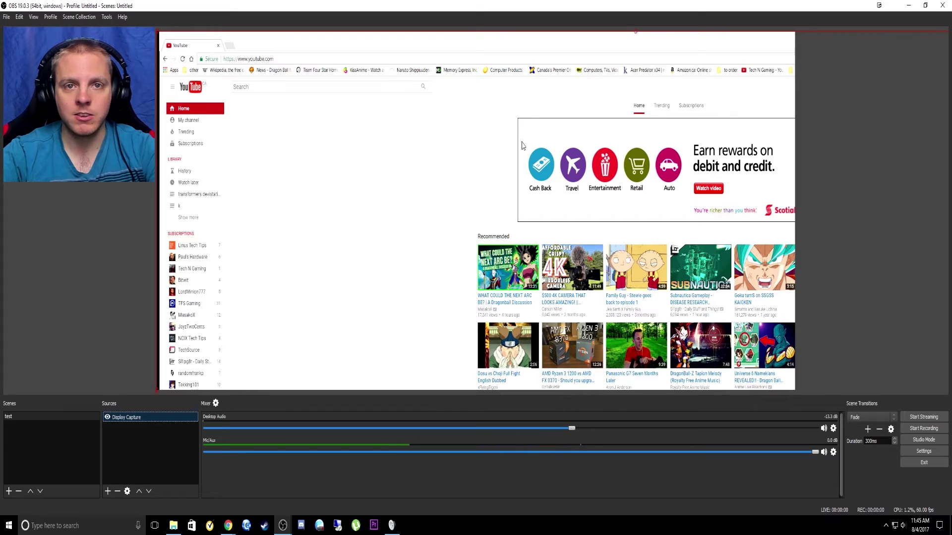
# Transform the Display Capture source with Fit to screen
pyautogui.rightClick(464, 135)
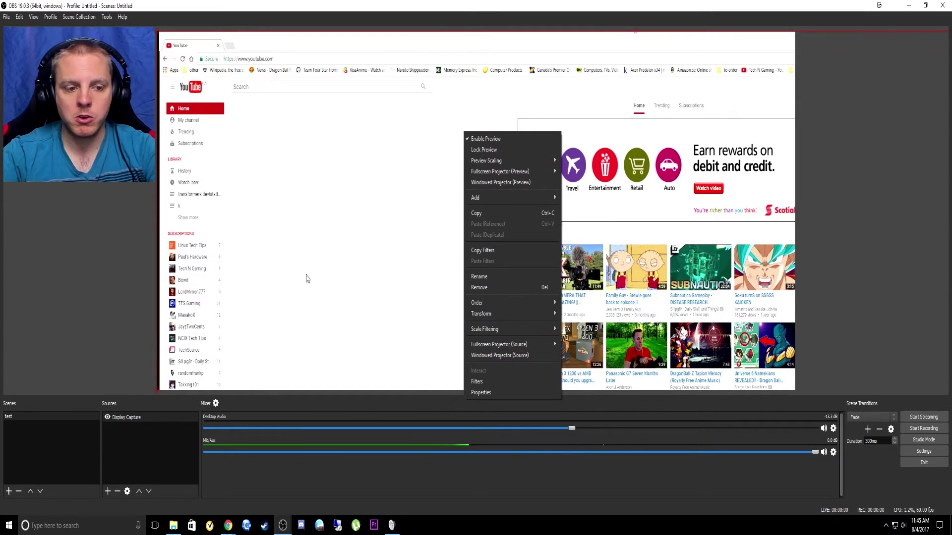
pyautogui.click(125, 418)
pyautogui.rightClick(124, 419)
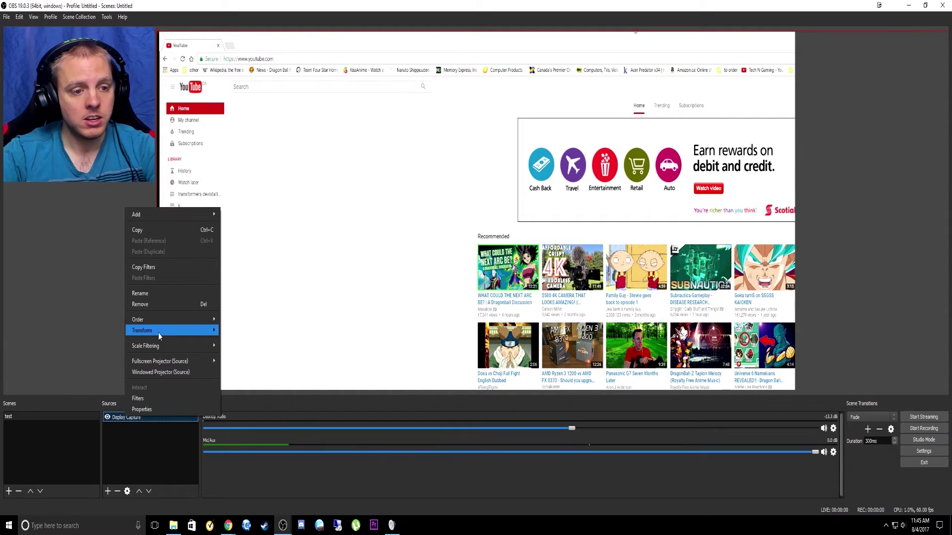
pyautogui.moveTo(158, 332)
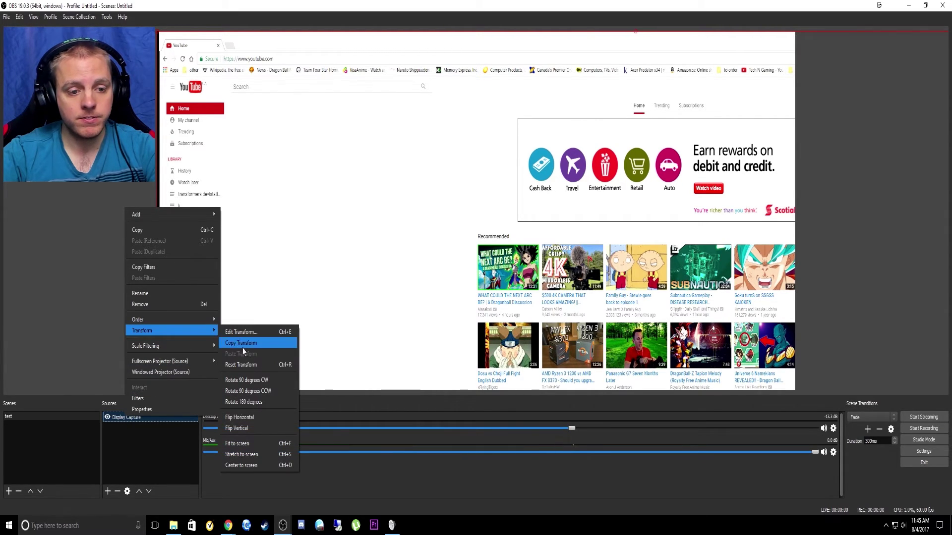
pyautogui.click(255, 445)
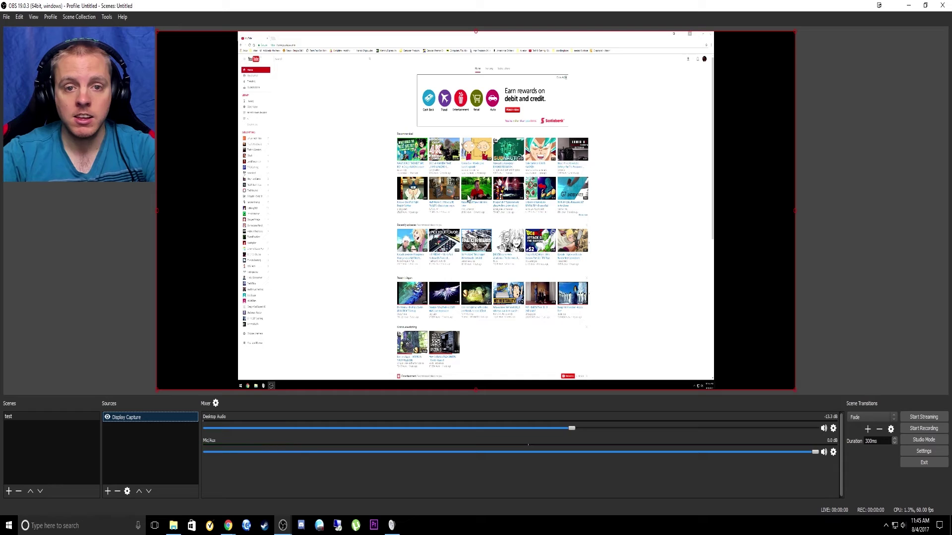
# Transform the Display Capture source with Stretch to screen so it fills the whole canvas
pyautogui.rightClick(125, 417)
pyautogui.moveTo(162, 333)
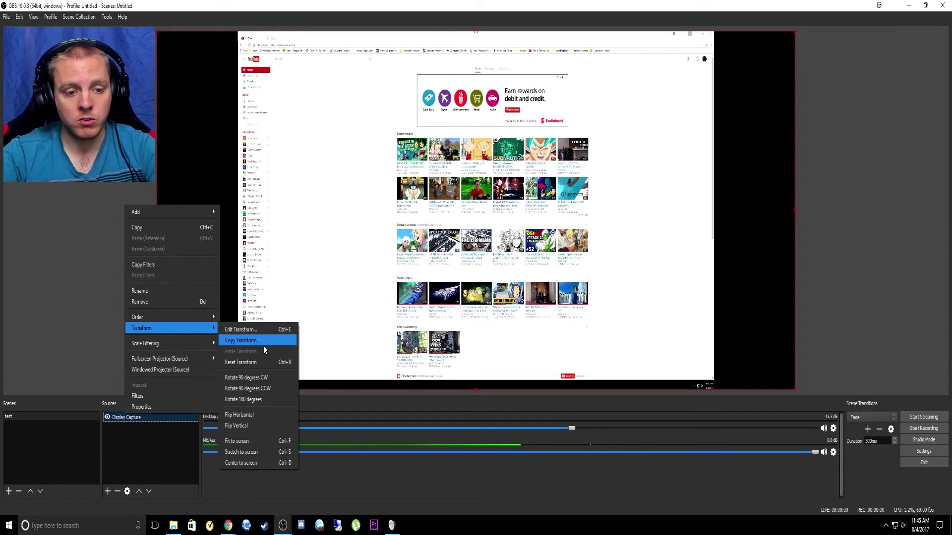
pyautogui.click(256, 463)
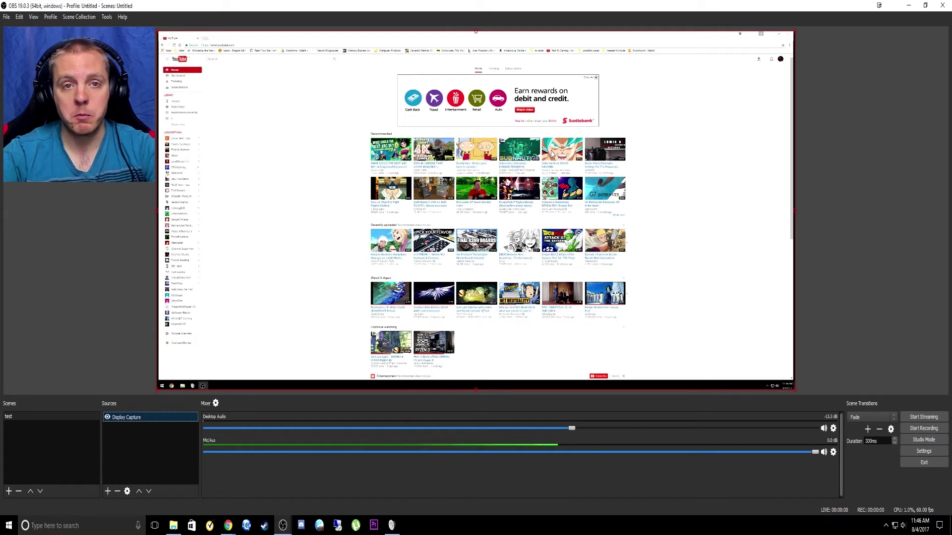
# Check the live capture by browsing the YouTube home page, opening the Newegg bookmark and returning to YouTube on the captured display
pyautogui.scroll(-10, 407, 301)
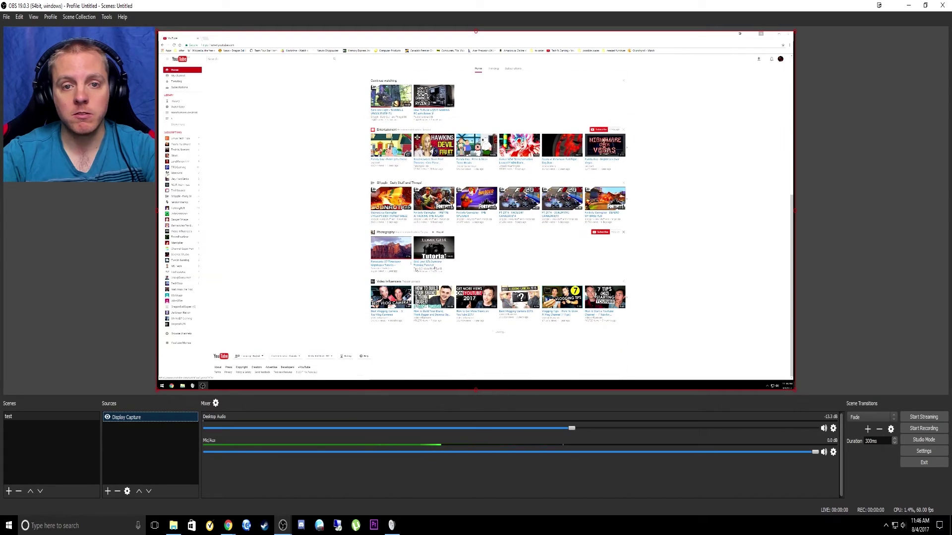
pyautogui.scroll(10, 472, 236)
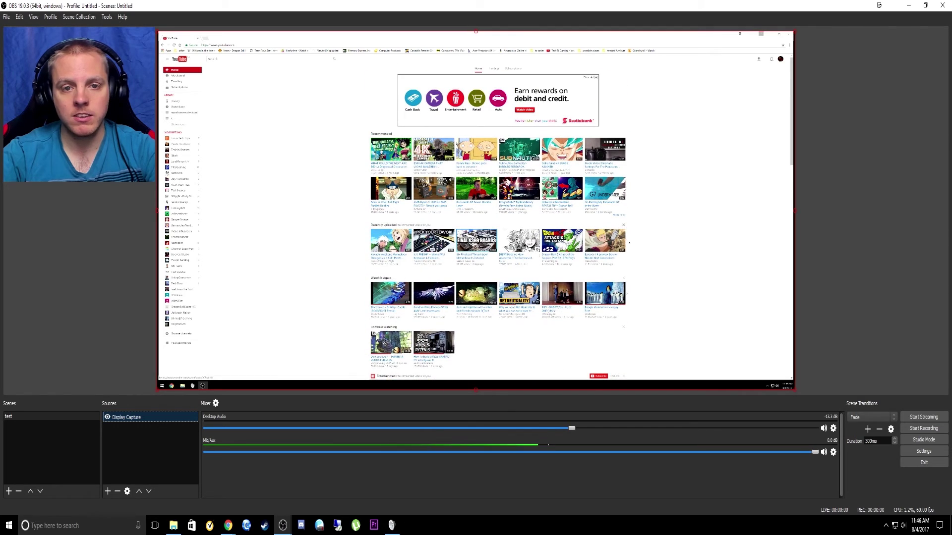
pyautogui.scroll(-5, 512, 222)
pyautogui.scroll(5, 513, 222)
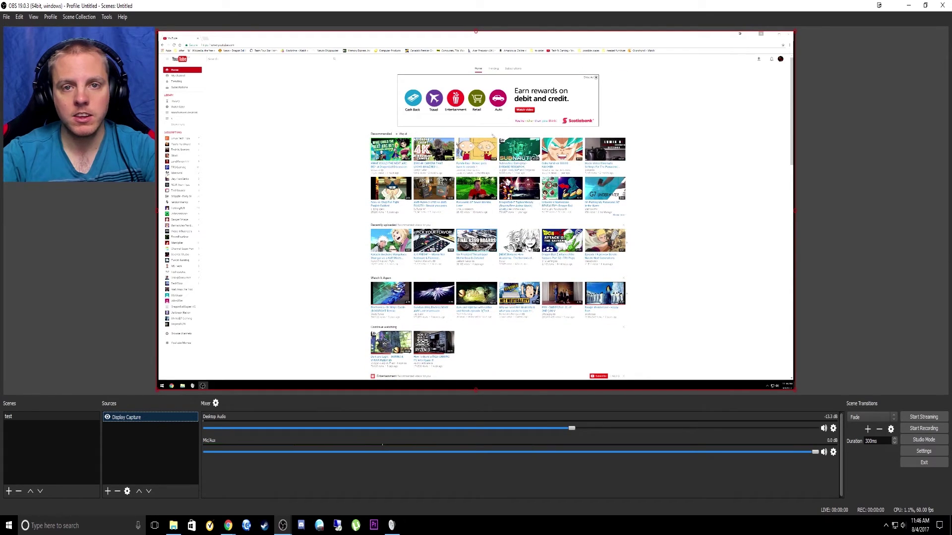
pyautogui.click(390, 51)
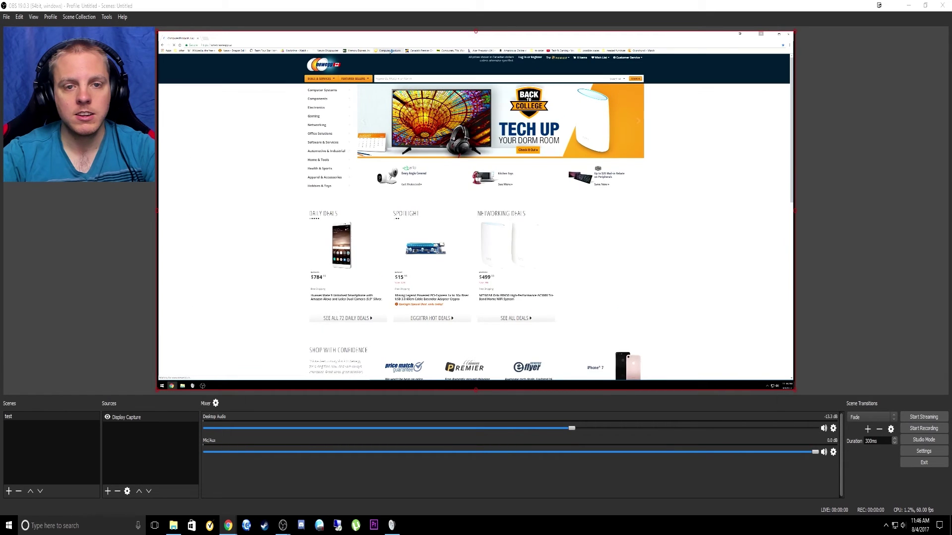
pyautogui.scroll(-4, 467, 192)
pyautogui.scroll(4, 467, 191)
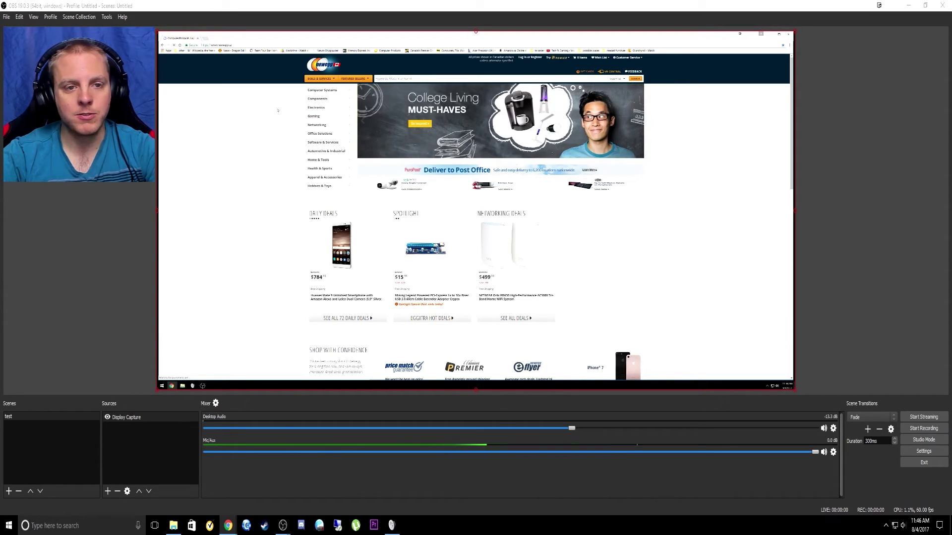
pyautogui.click(179, 45)
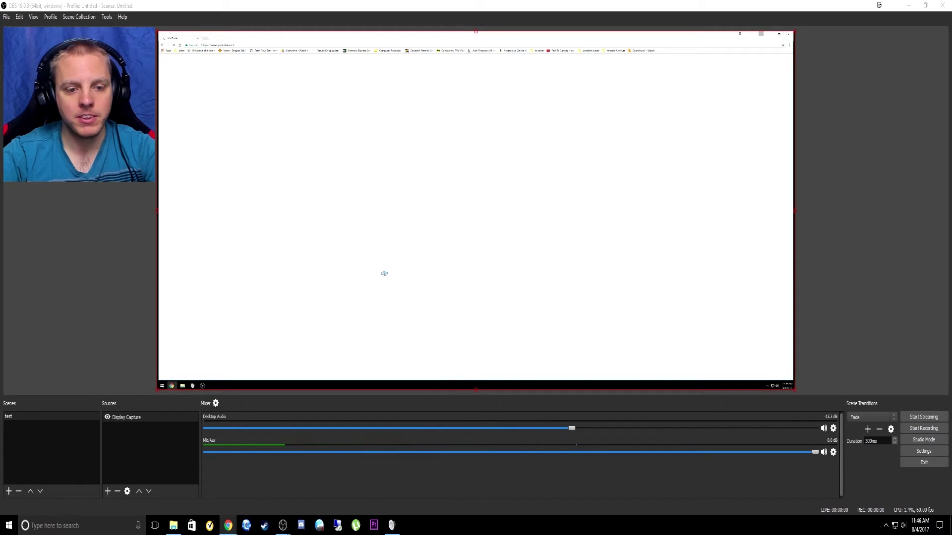
# Change the Display Capture source's display to Display 0: 2560x1080 @ 0,0
pyautogui.doubleClick(131, 420)
pyautogui.click(420, 377)
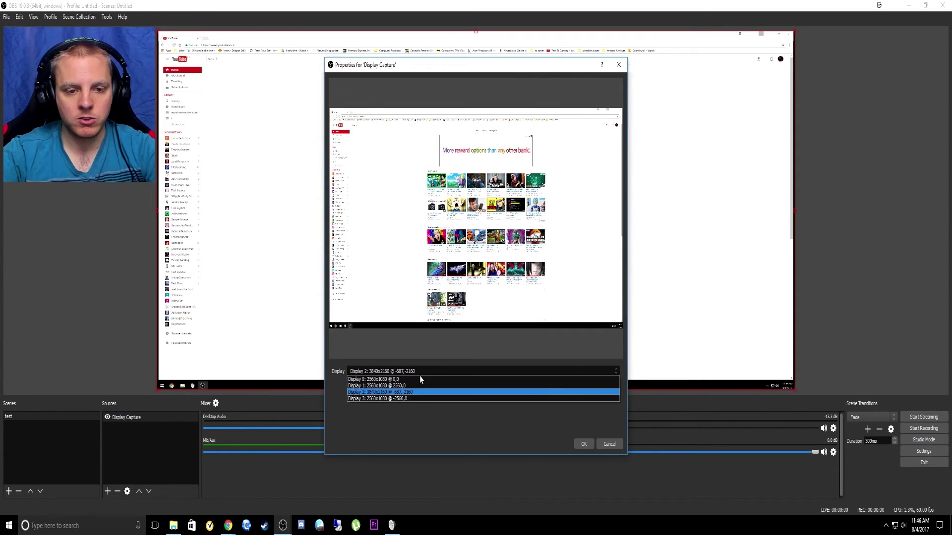
pyautogui.click(372, 381)
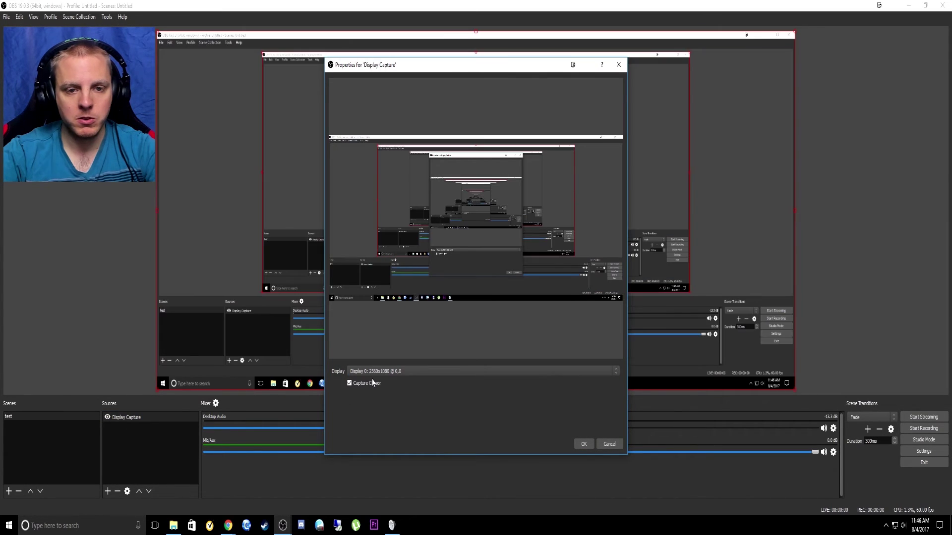
pyautogui.click(583, 444)
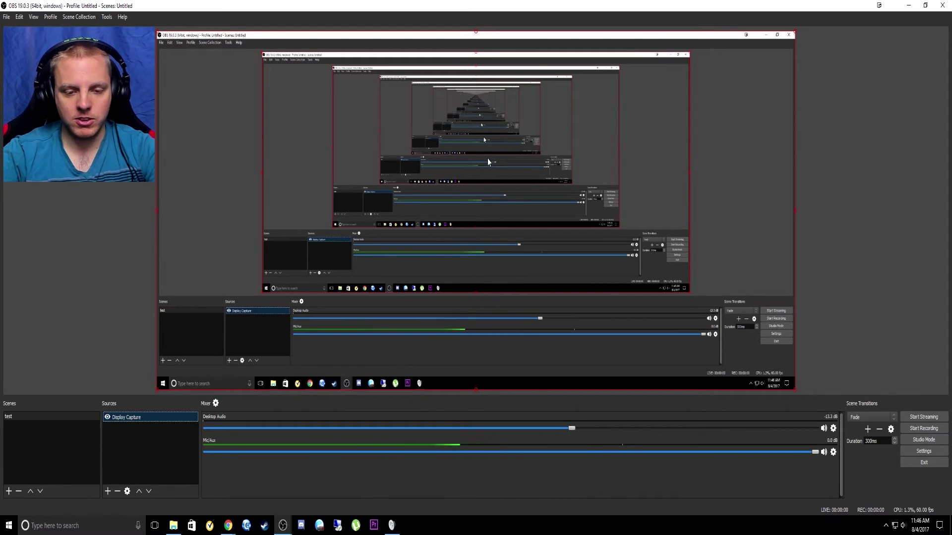
# Add a new Game Capture source to the test scene
pyautogui.rightClick(121, 425)
pyautogui.moveTo(128, 432)
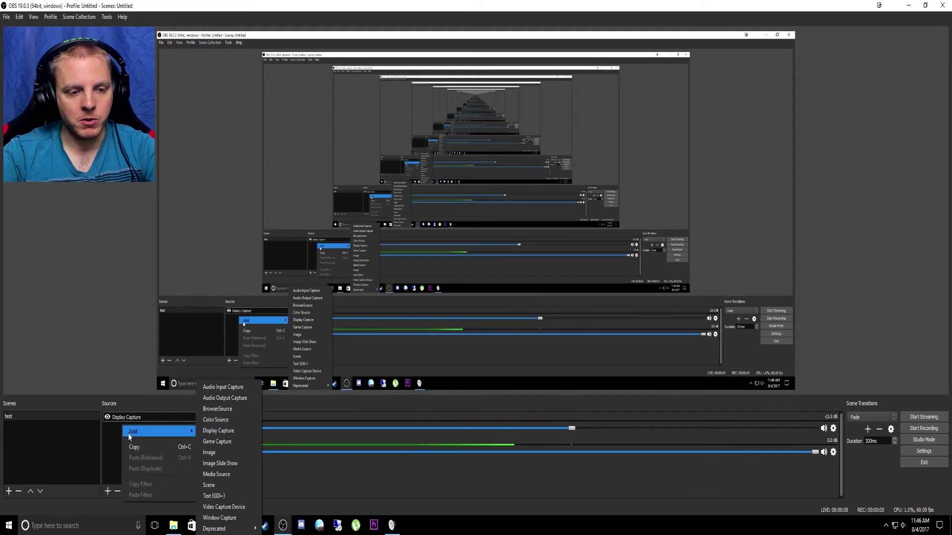
pyautogui.click(231, 441)
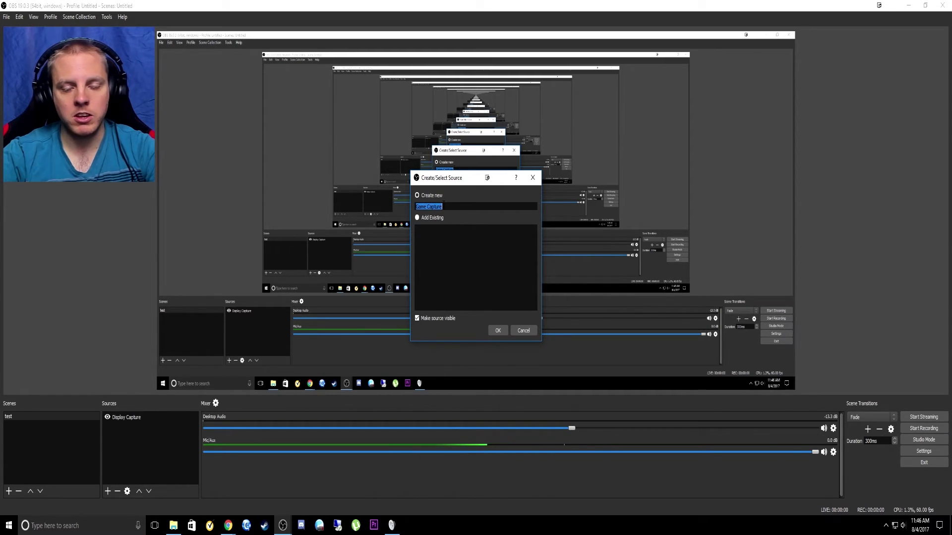
pyautogui.click(502, 332)
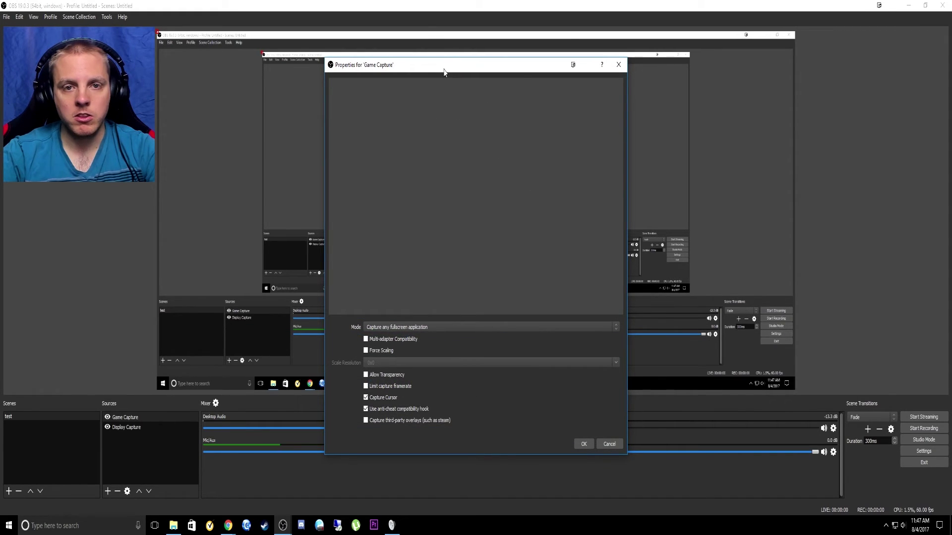
# Set the Game Capture mode to Capture specific window and choose [DNL.exe]: Dark And Light as its window
pyautogui.moveTo(443, 73); pyautogui.dragTo(583, 62)
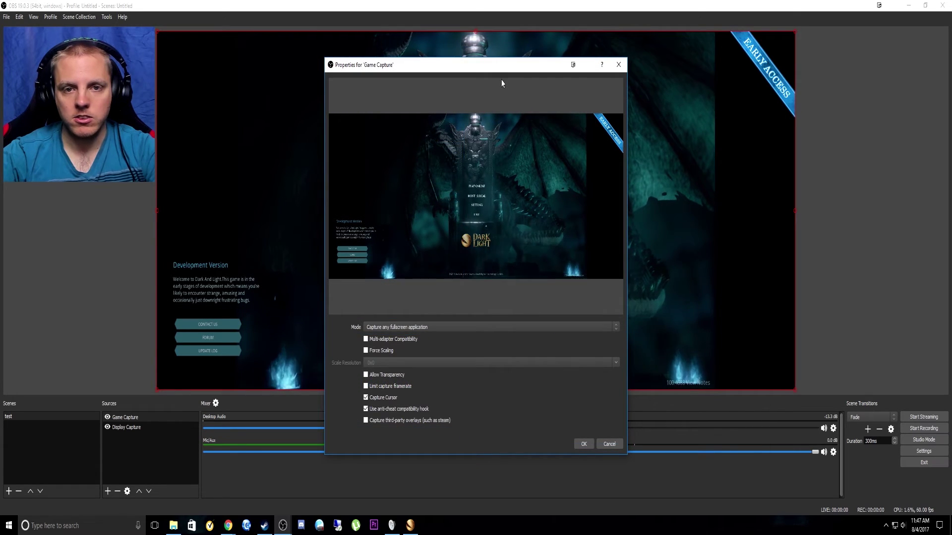
pyautogui.moveTo(471, 69); pyautogui.dragTo(644, 38)
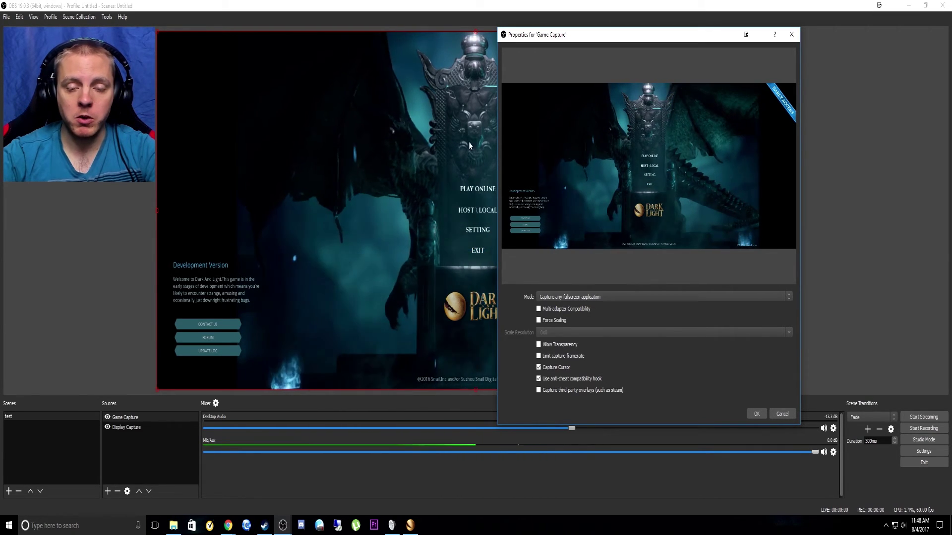
pyautogui.click(557, 297)
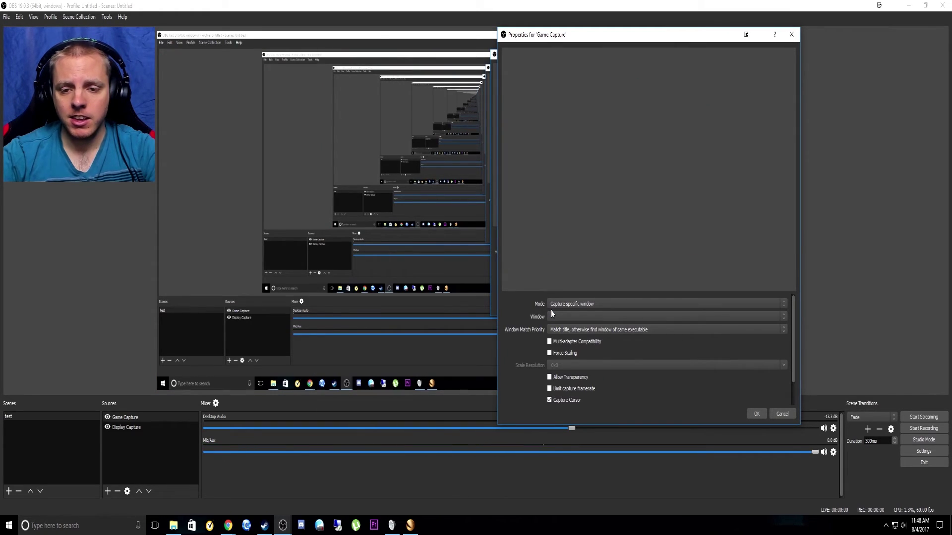
pyautogui.click(553, 316)
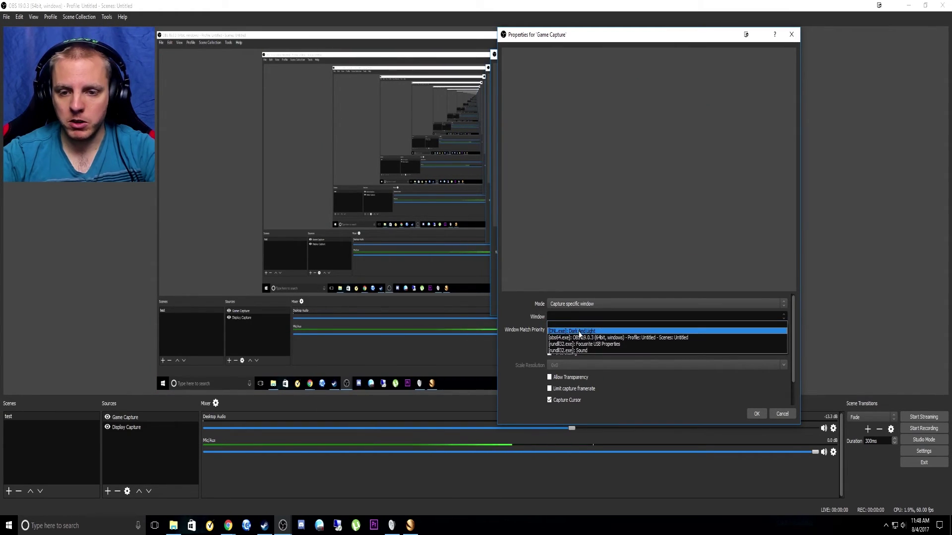
pyautogui.click(579, 331)
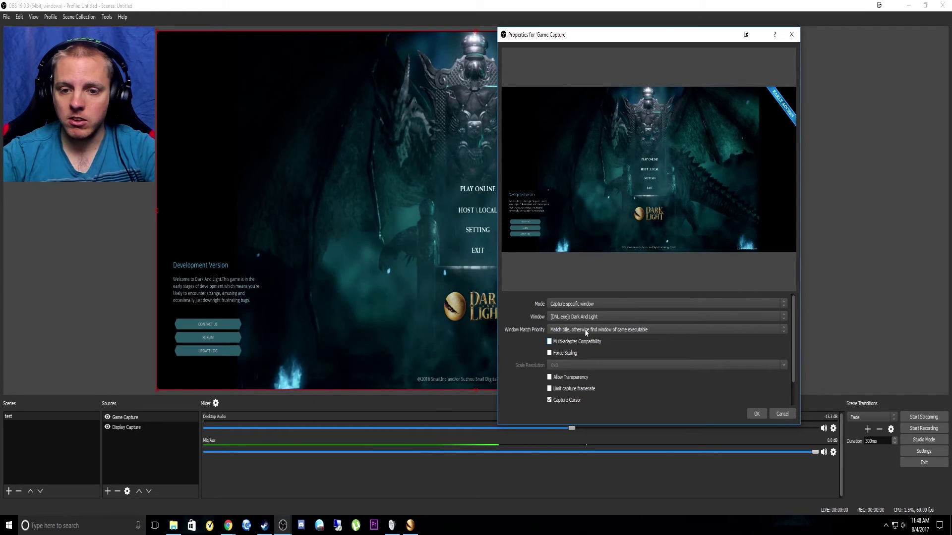
# Use "Match title, otherwise find window of same executable" as the window match priority and accept the Game Capture properties
pyautogui.click(593, 330)
pyautogui.click(561, 350)
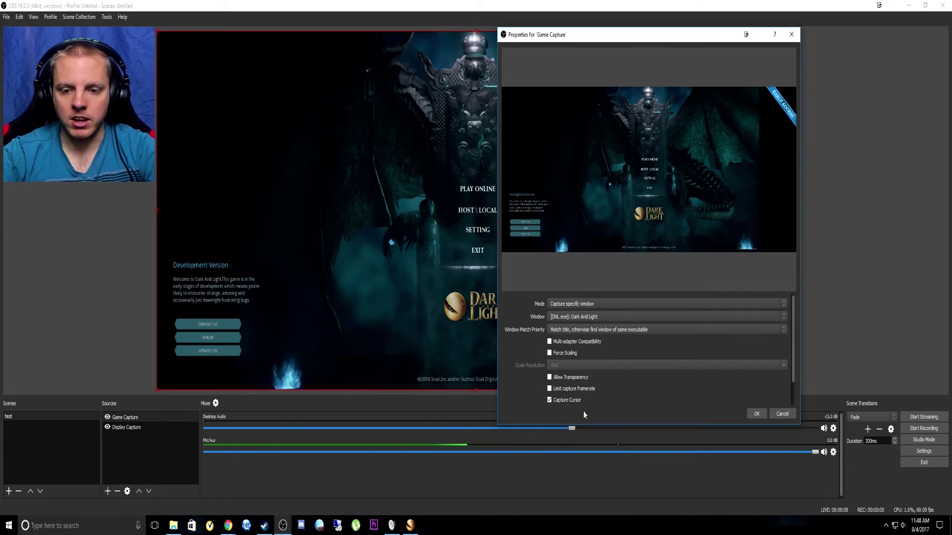
pyautogui.click(756, 414)
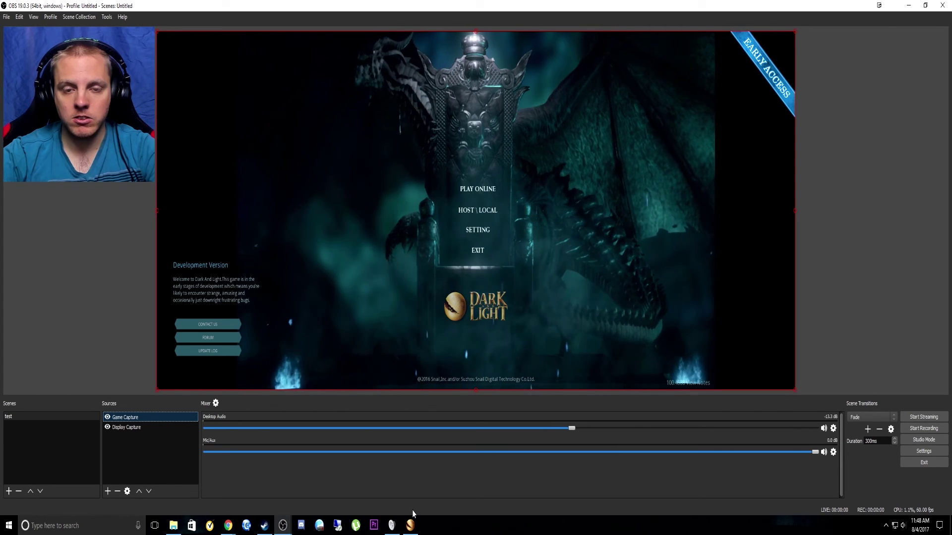
# Close the running Dark And Light game window
pyautogui.moveTo(412, 530)
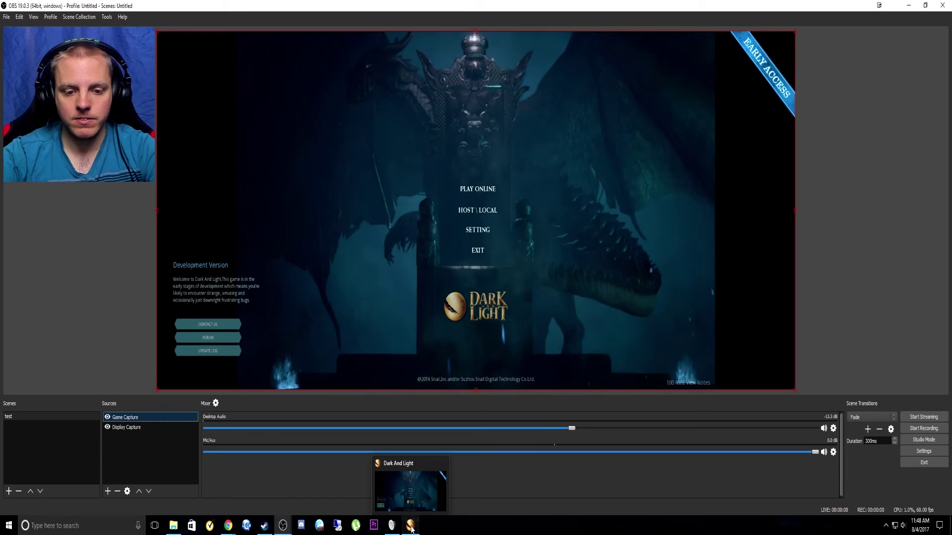
pyautogui.click(442, 463)
# Add a new Video Capture Device source named g7 to the test scene
pyautogui.rightClick(123, 448)
pyautogui.moveTo(151, 456)
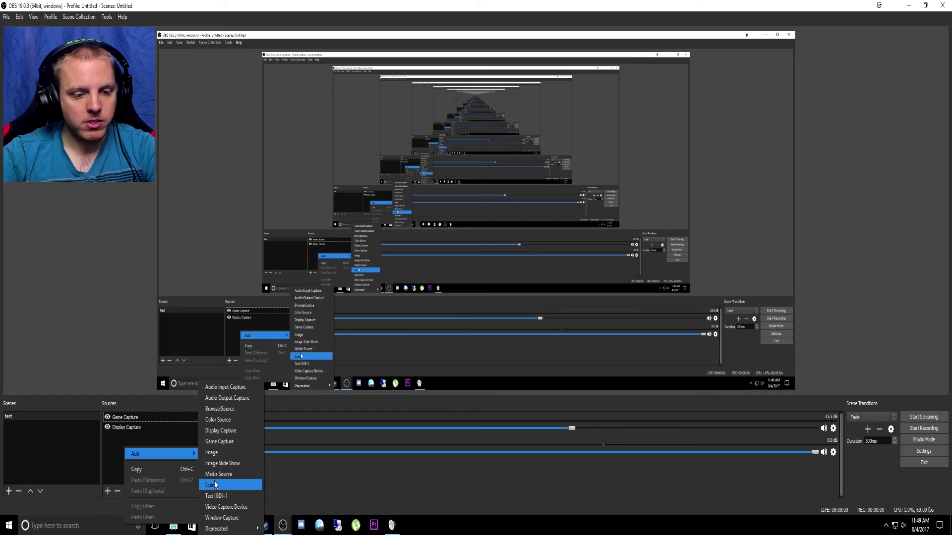
pyautogui.click(219, 507)
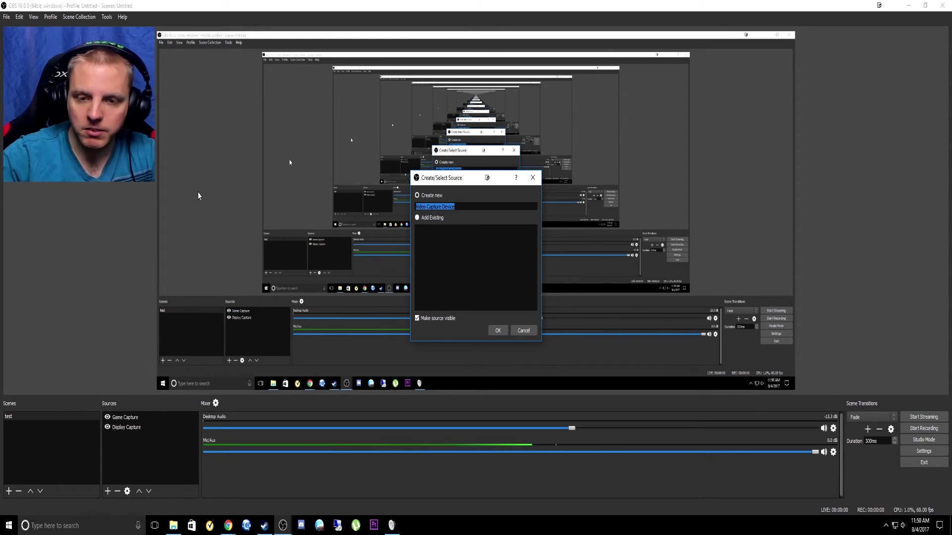
pyautogui.write('g')
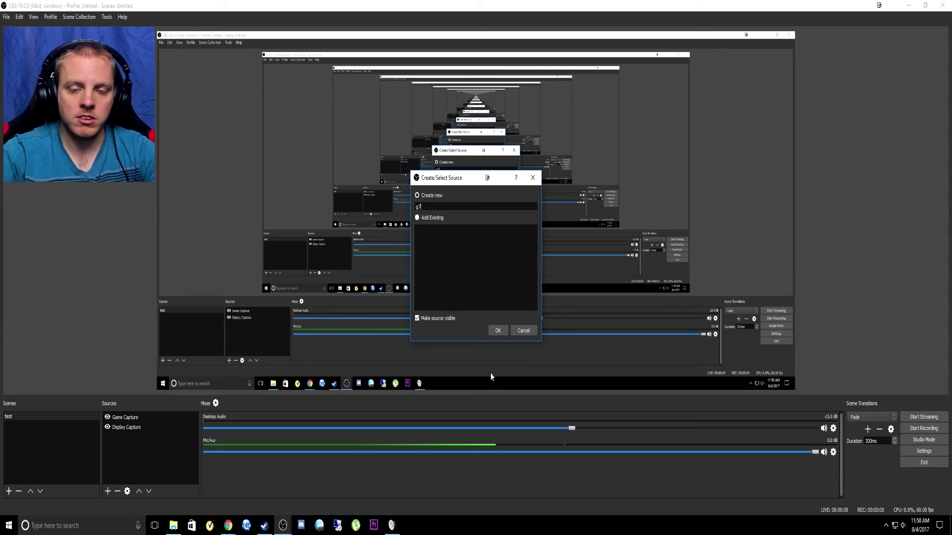
pyautogui.click(498, 333)
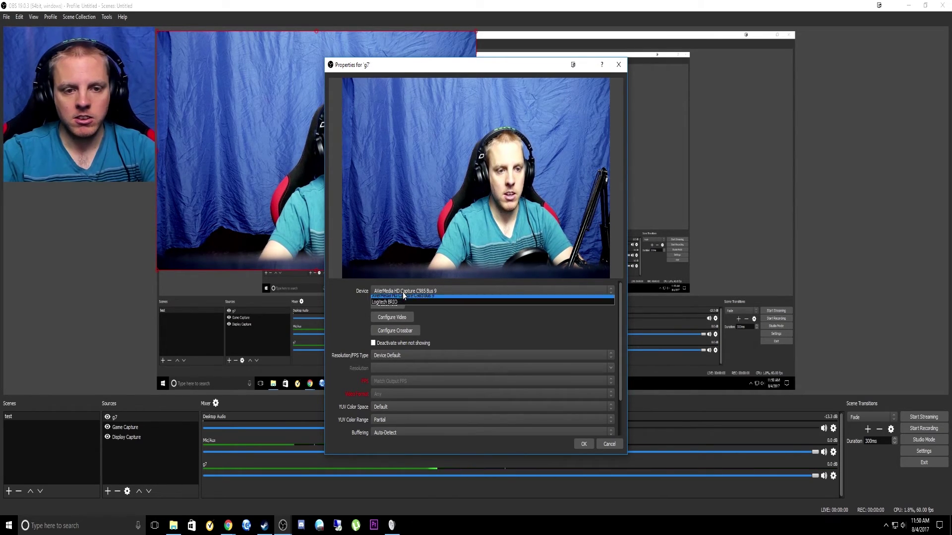
# Try Logitech BRIO as the g7 device, return to AVerMedia HD Capture C985 Bus 9, and deactivate and reactivate it
pyautogui.click(403, 292)
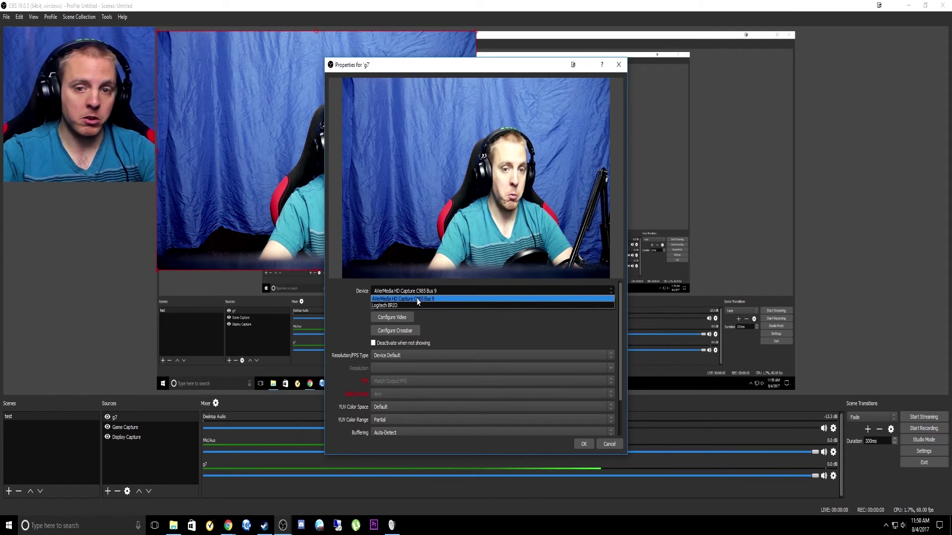
pyautogui.click(382, 305)
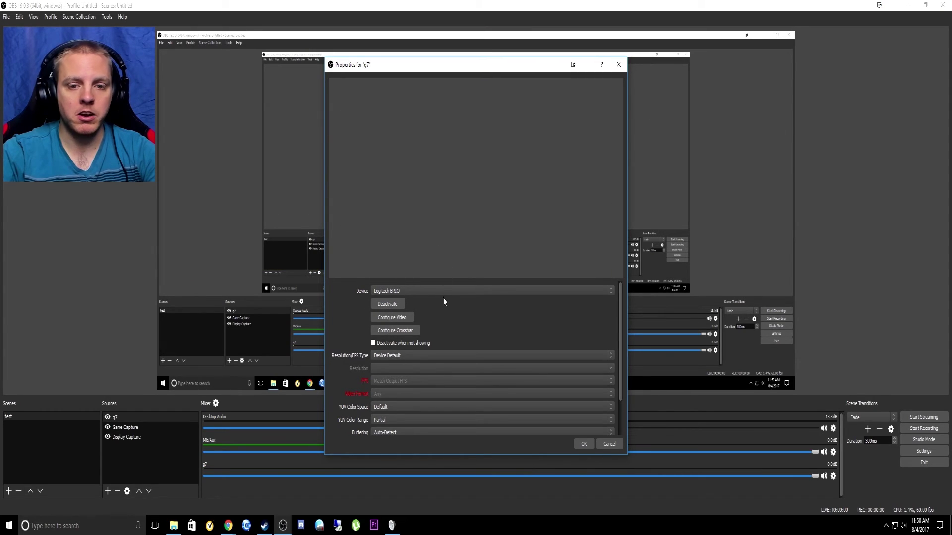
pyautogui.click(441, 292)
pyautogui.click(399, 304)
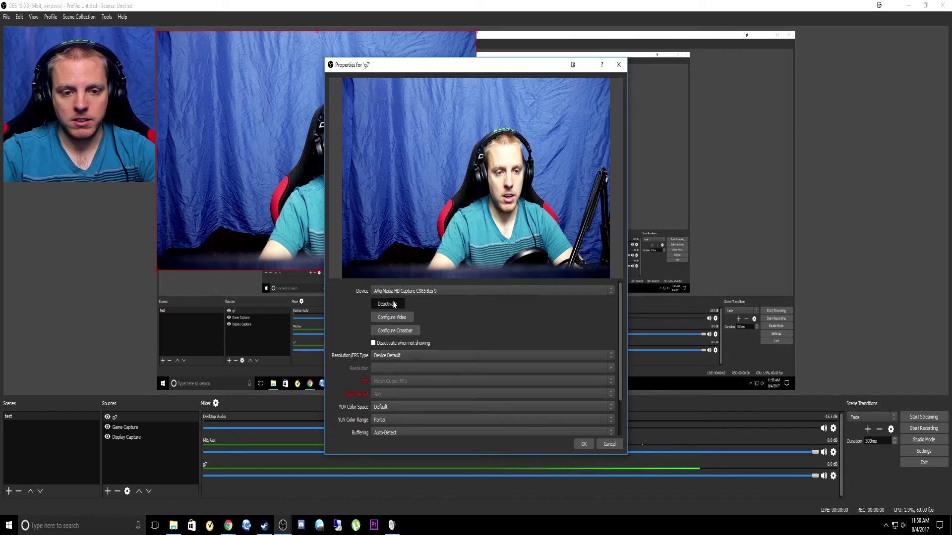
pyautogui.click(394, 304)
pyautogui.click(395, 303)
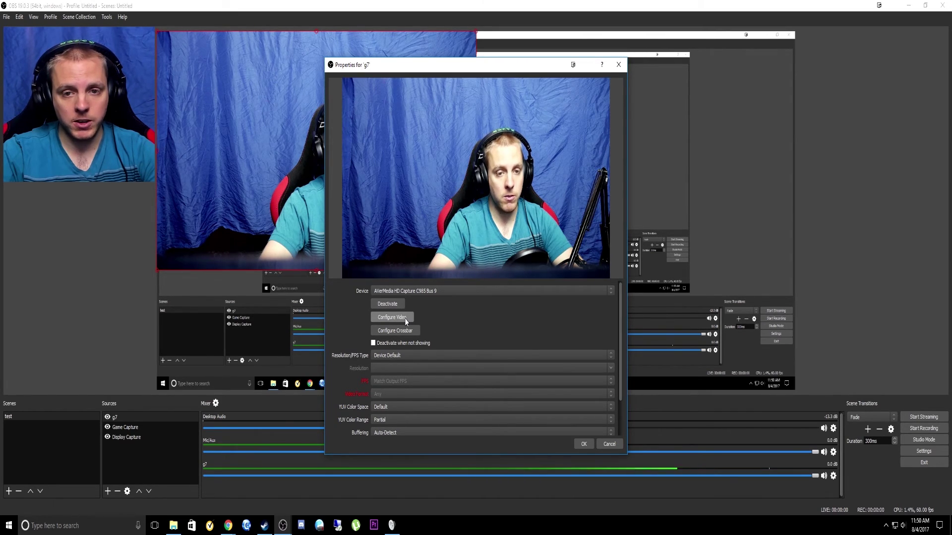
# Examine the capture card's video configuration, including the Video Proc Amp settings, and cancel without changing anything
pyautogui.click(405, 317)
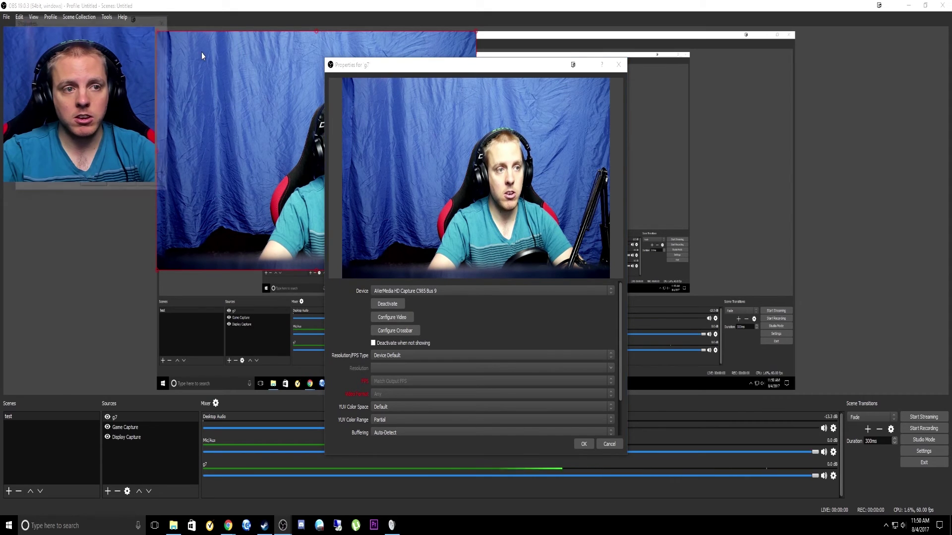
pyautogui.moveTo(113, 25); pyautogui.dragTo(217, 113)
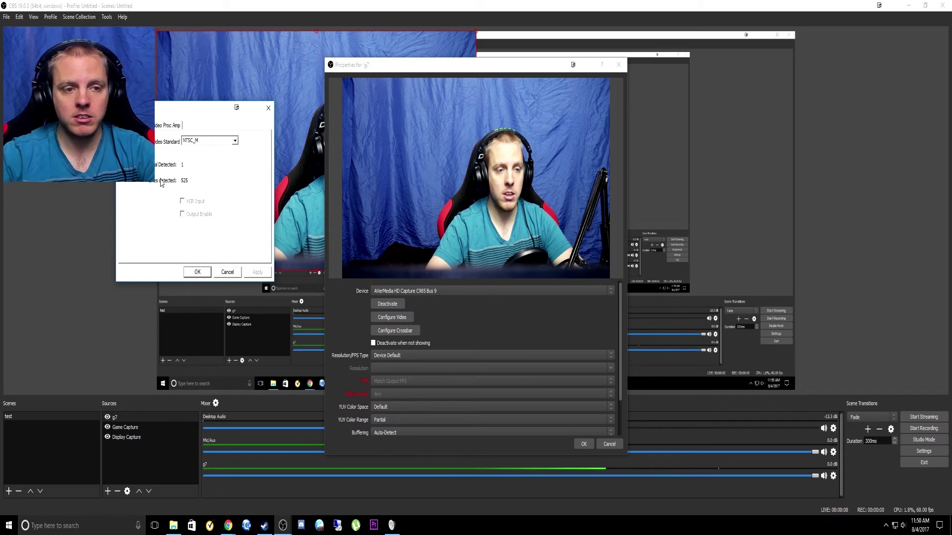
pyautogui.click(169, 126)
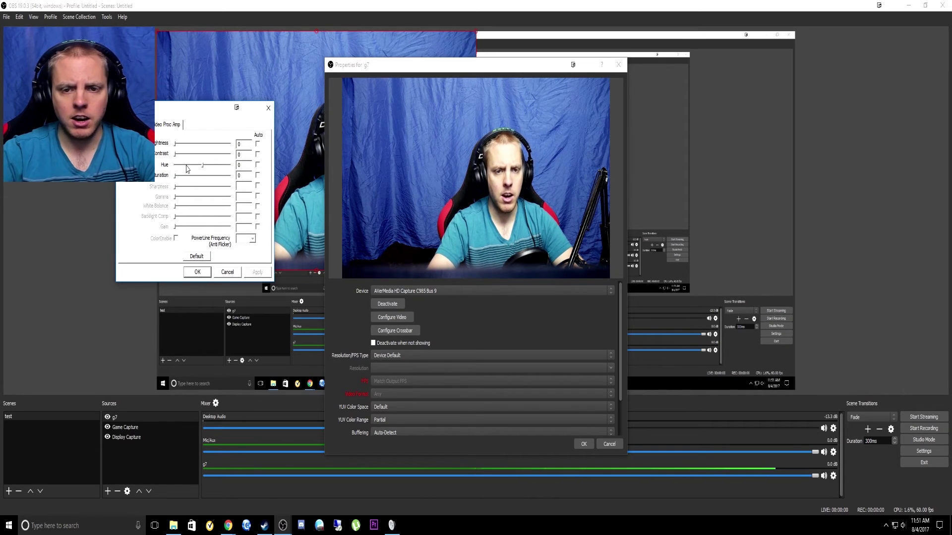
pyautogui.click(227, 272)
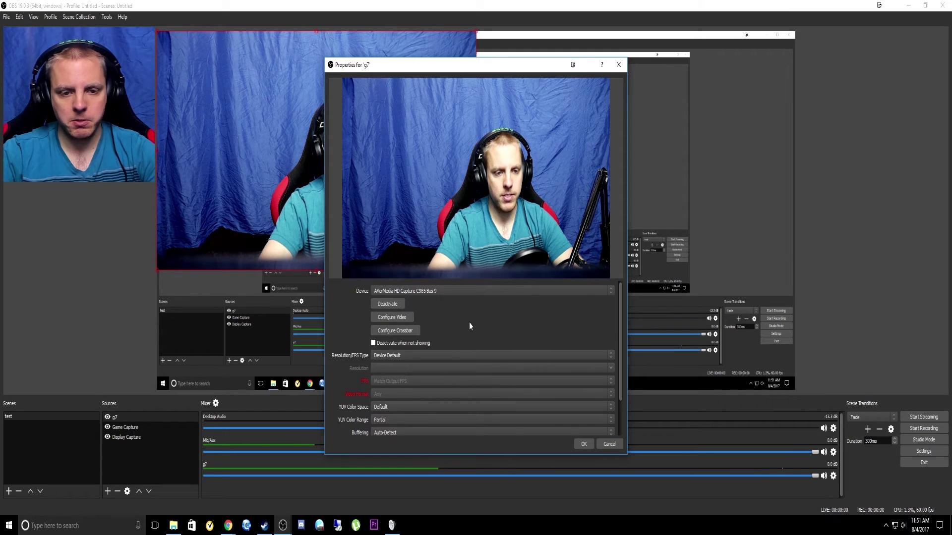
# Set the g7 Resolution/FPS Type to Custom and choose 1920x1080 as the resolution
pyautogui.scroll(-1, 469, 323)
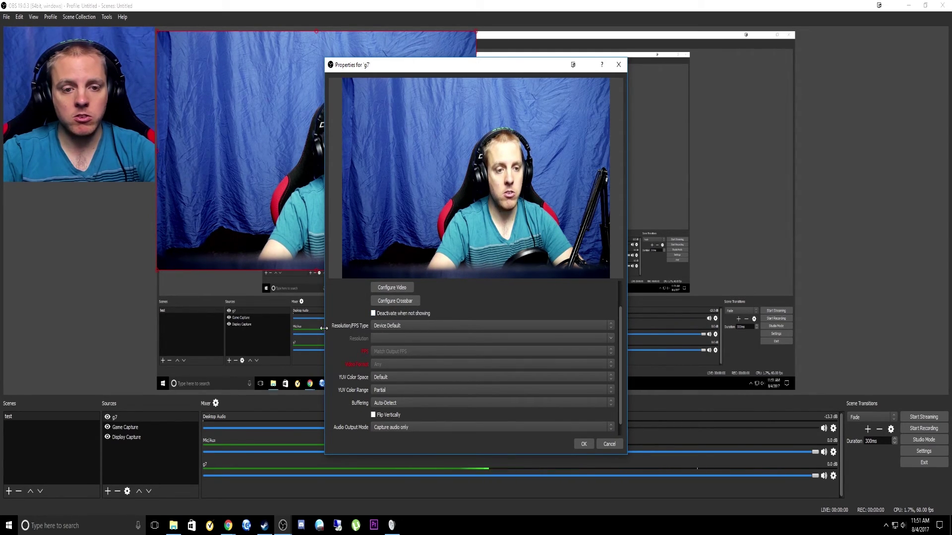
pyautogui.click(410, 326)
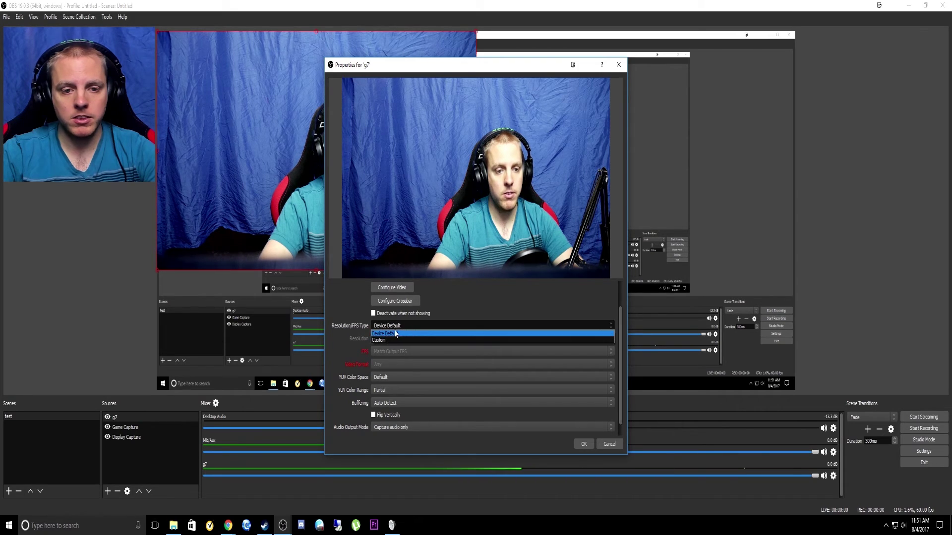
pyautogui.click(381, 339)
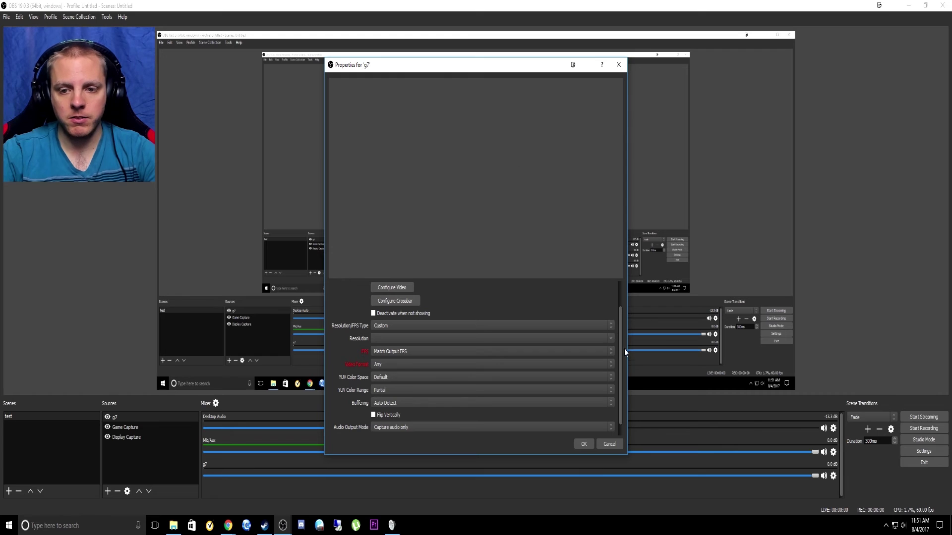
pyautogui.click(609, 339)
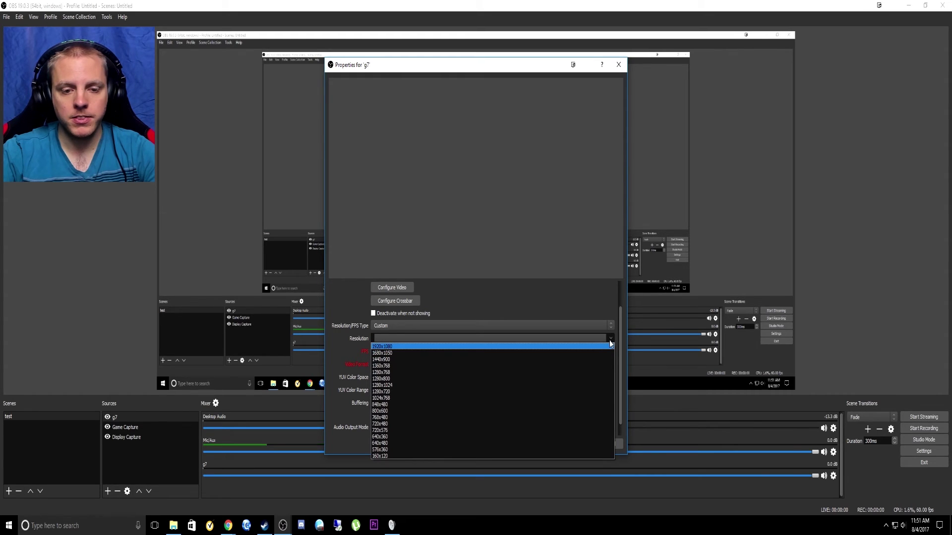
pyautogui.click(442, 347)
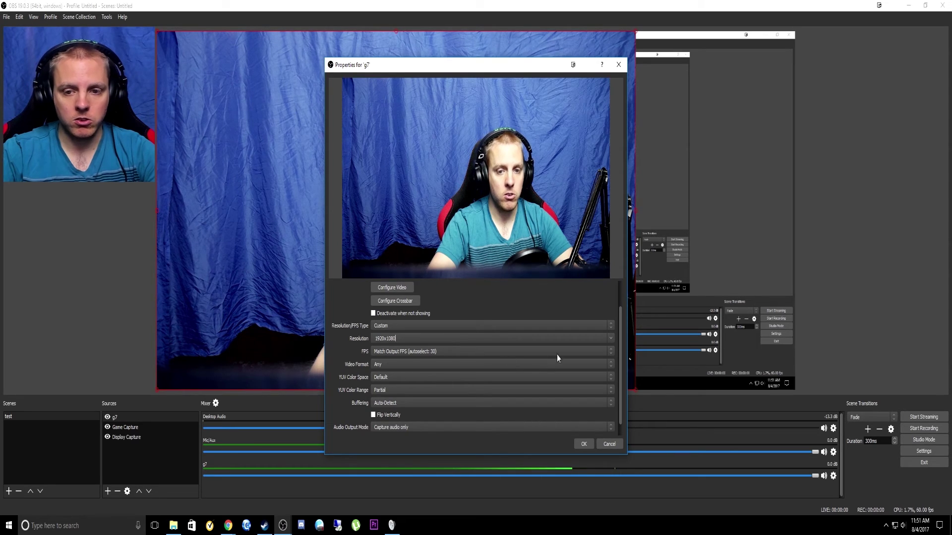
# Try a 1280x720 resolution for g7 and return it to 1920x1080
pyautogui.click(611, 339)
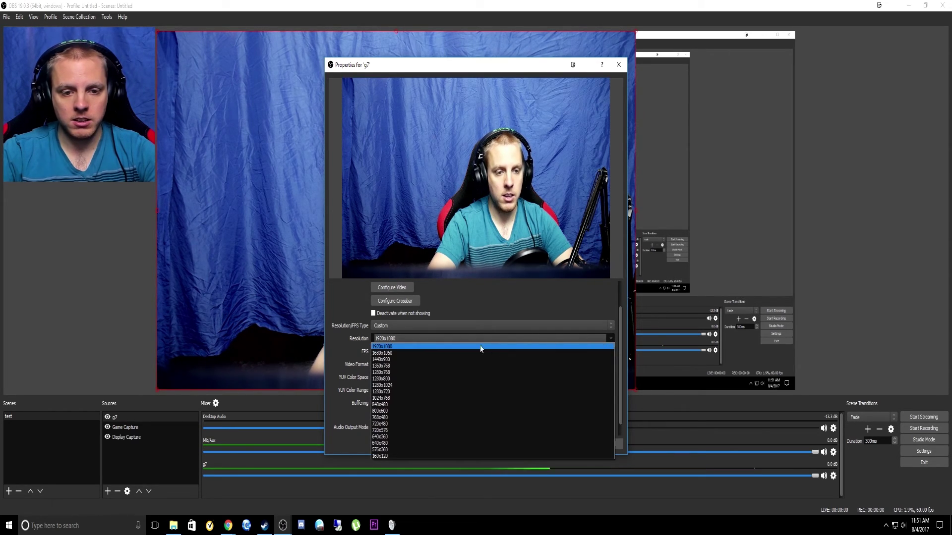
pyautogui.click(407, 392)
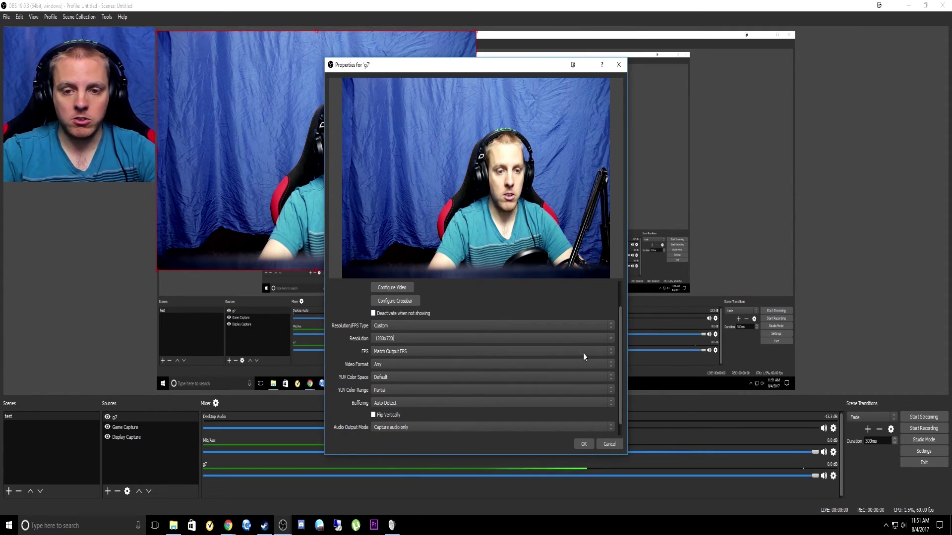
pyautogui.click(611, 339)
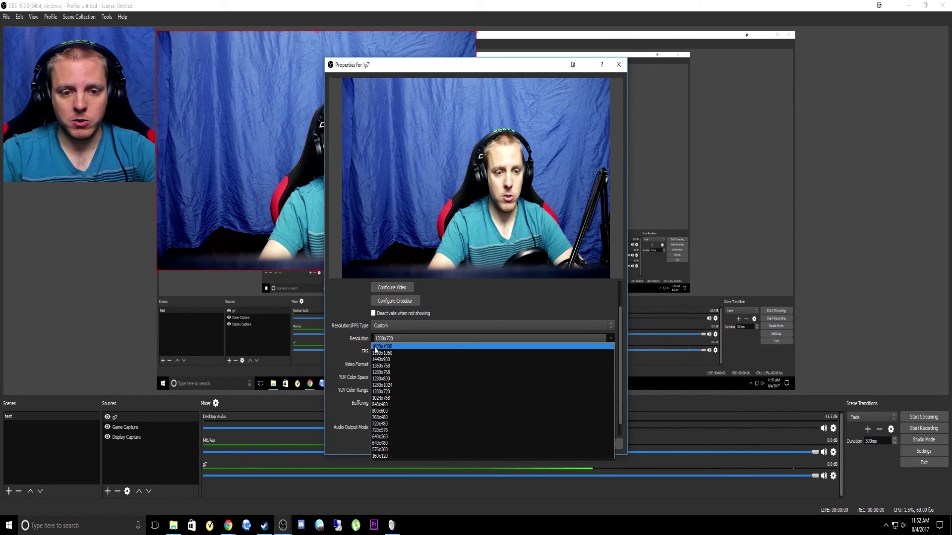
pyautogui.click(416, 346)
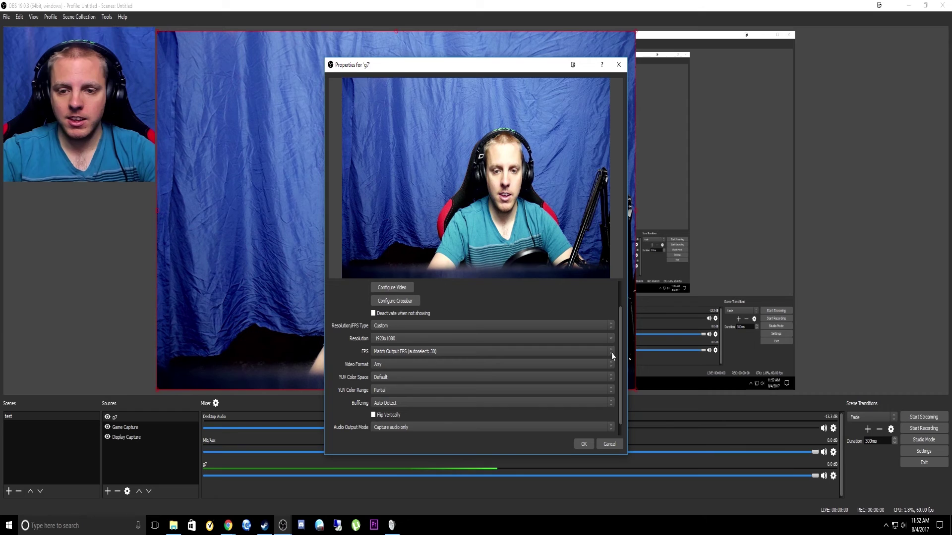
# Set the g7 capture frame rate to 30 FPS
pyautogui.click(611, 352)
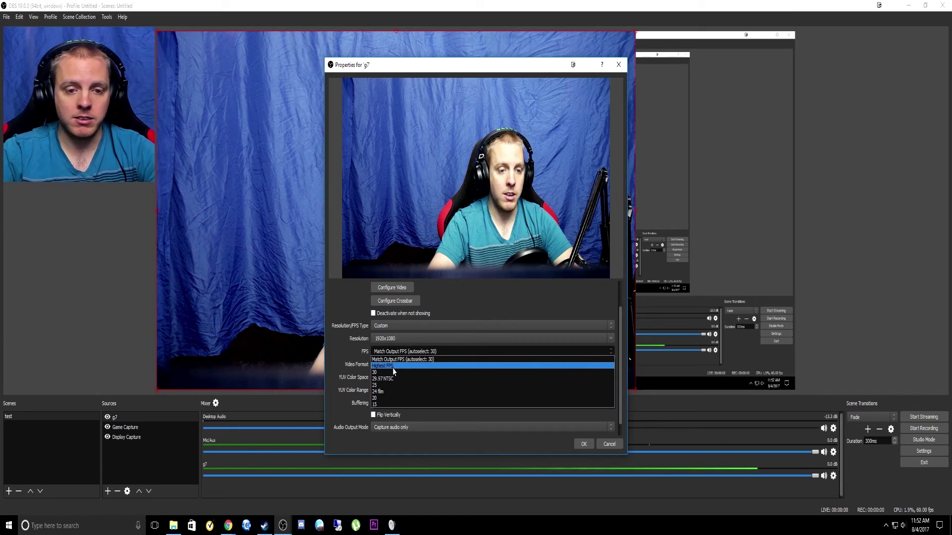
pyautogui.click(384, 373)
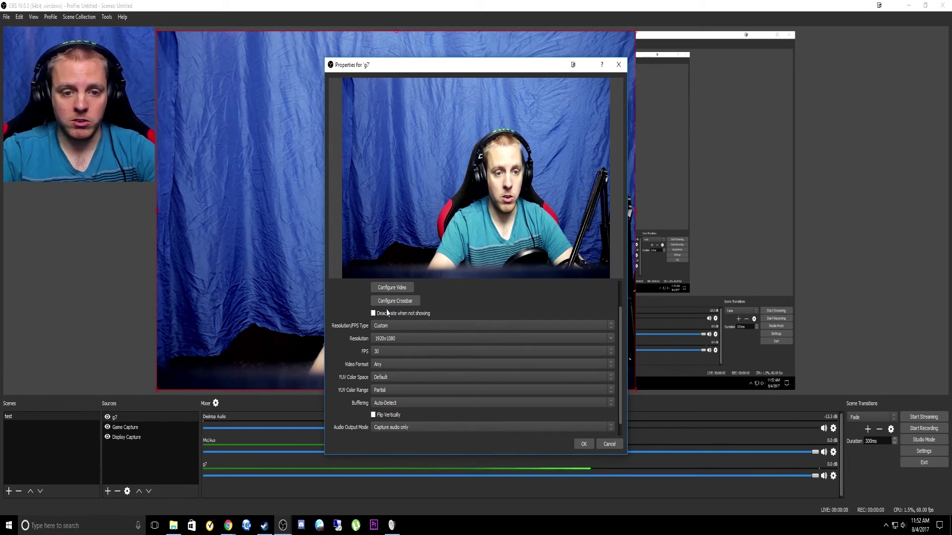
# Try the YV12 video format for g7 and return it to Any
pyautogui.click(387, 365)
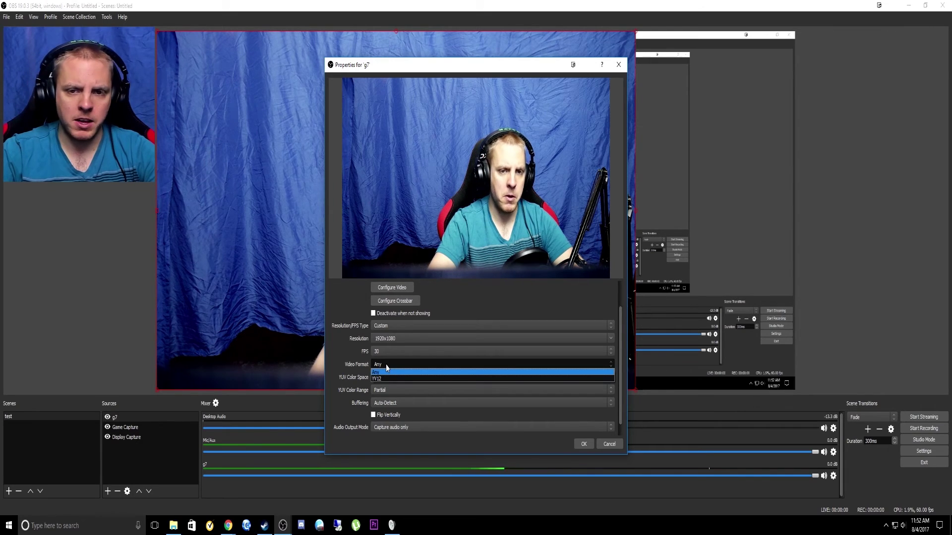
pyautogui.click(380, 378)
pyautogui.click(382, 366)
pyautogui.click(385, 373)
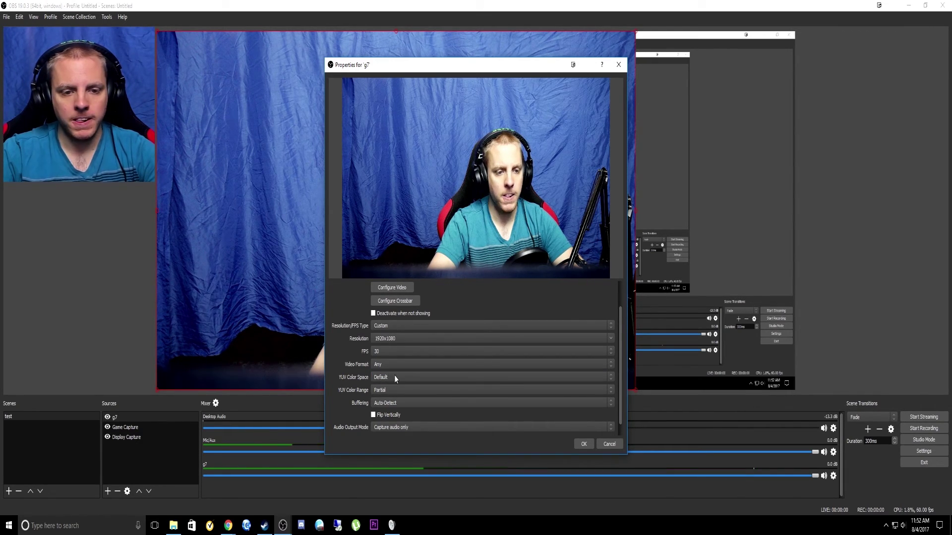
# Keep the YUV Color Space at Default and set the YUV Color Range to Full
pyautogui.click(395, 378)
pyautogui.click(388, 381)
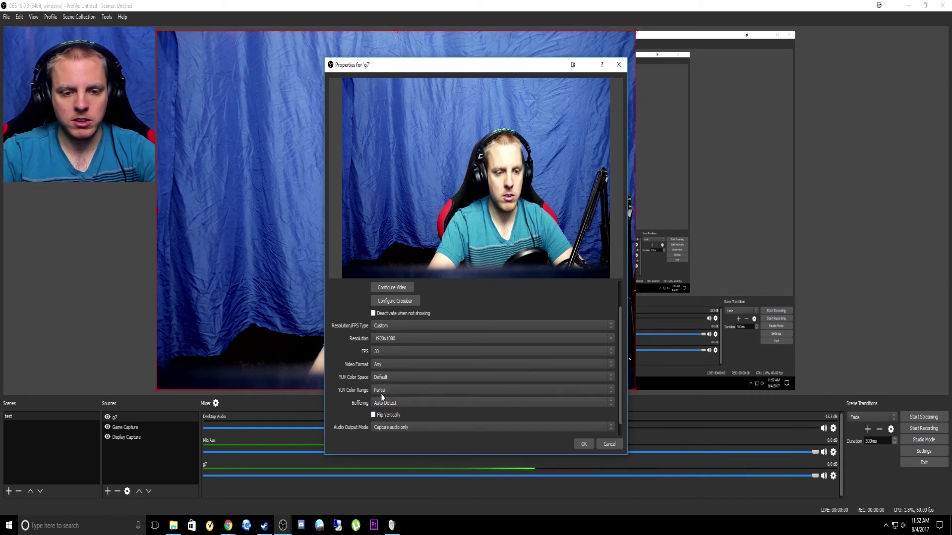
pyautogui.click(382, 391)
pyautogui.click(382, 405)
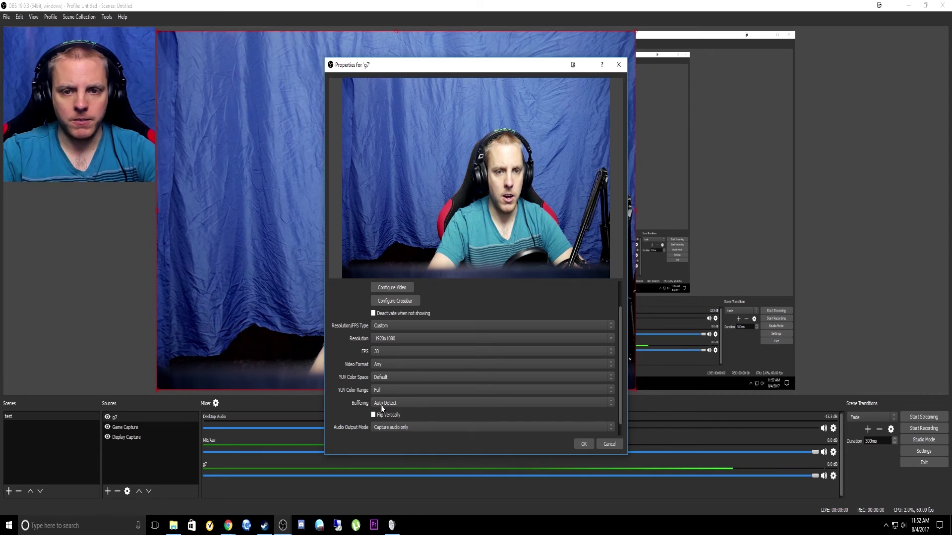
# Keep Buffering on Auto-Detect and Audio Output Mode on Capture audio only, and accept the g7 properties
pyautogui.moveTo(382, 408)
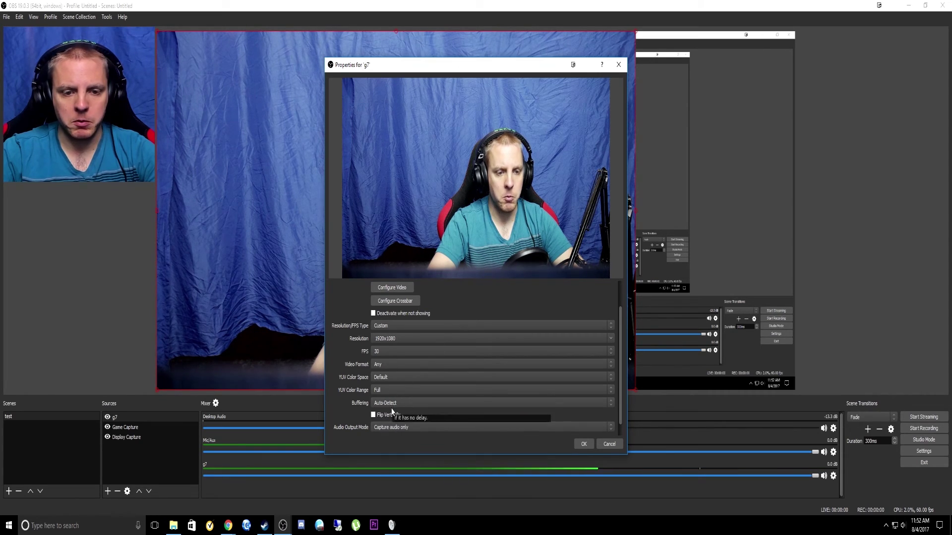
pyautogui.click(390, 403)
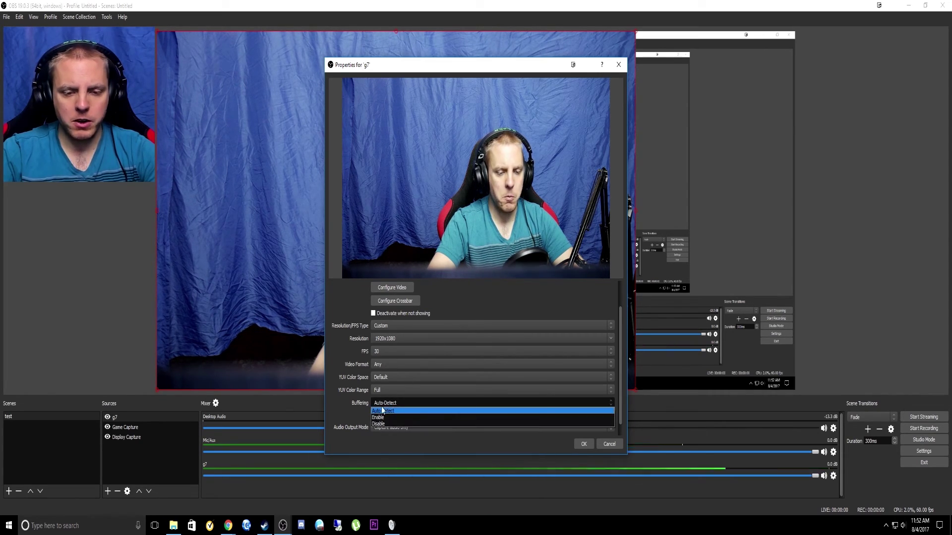
pyautogui.click(383, 411)
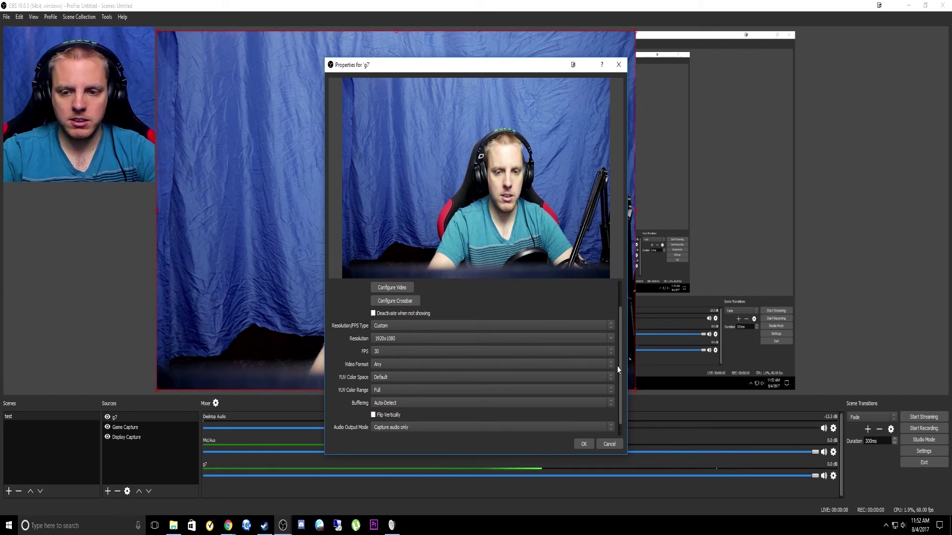
pyautogui.scroll(-1, 618, 370)
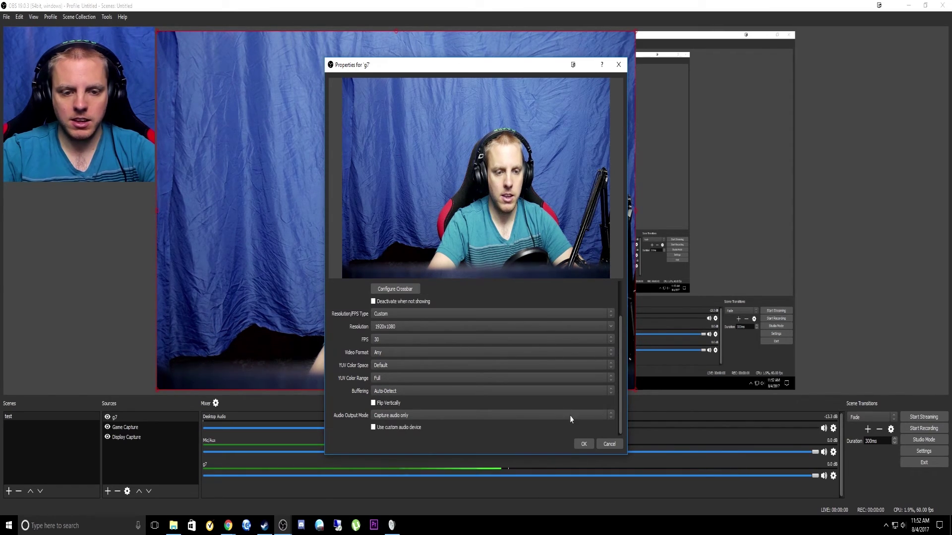
pyautogui.click(408, 418)
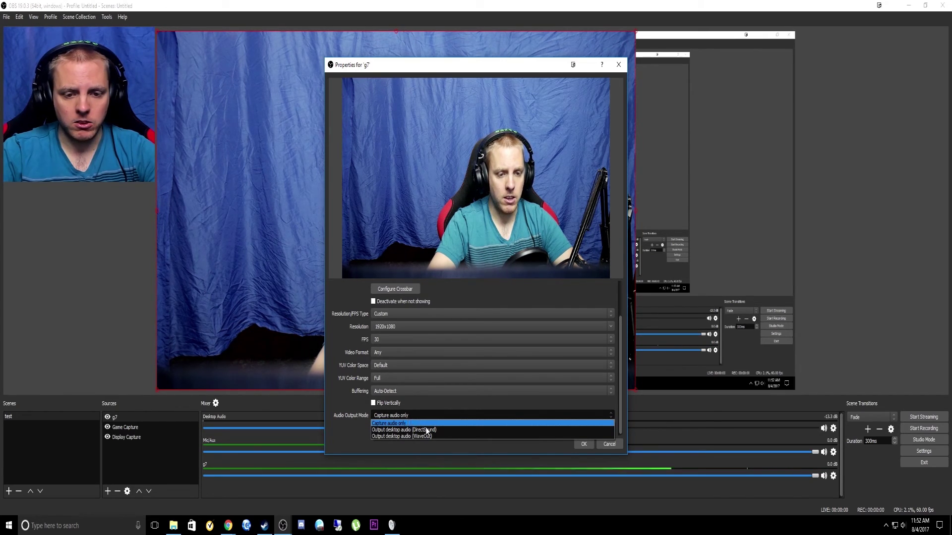
pyautogui.click(388, 423)
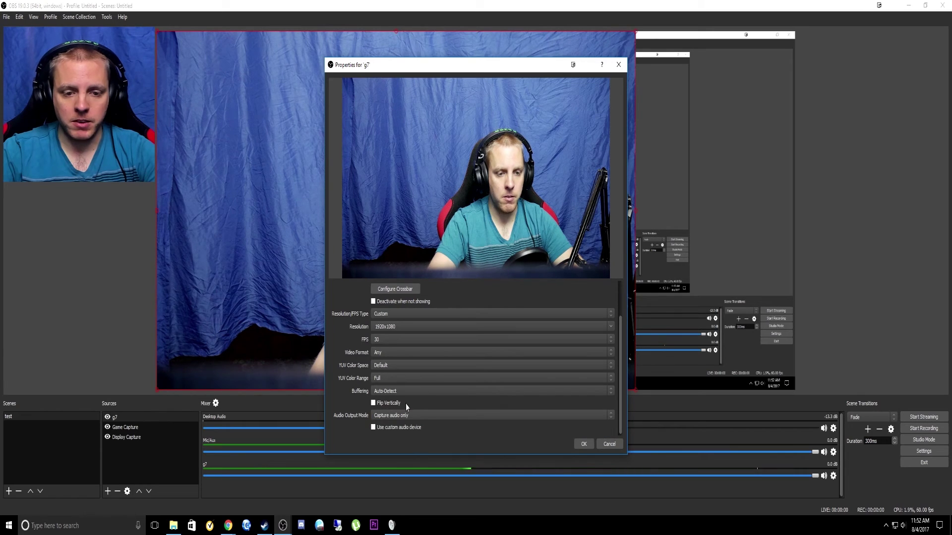
pyautogui.click(580, 443)
# Move the g7 camera image toward the centre of the canvas and crop off its bottom edge at the desk
pyautogui.moveTo(465, 134); pyautogui.dragTo(531, 183)
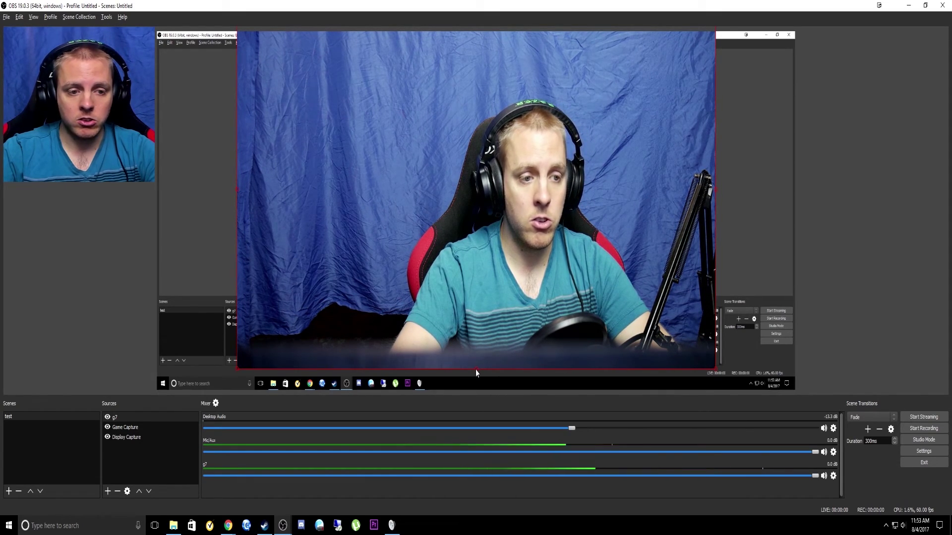
pyautogui.moveTo(475, 370); pyautogui.dragTo(479, 339)
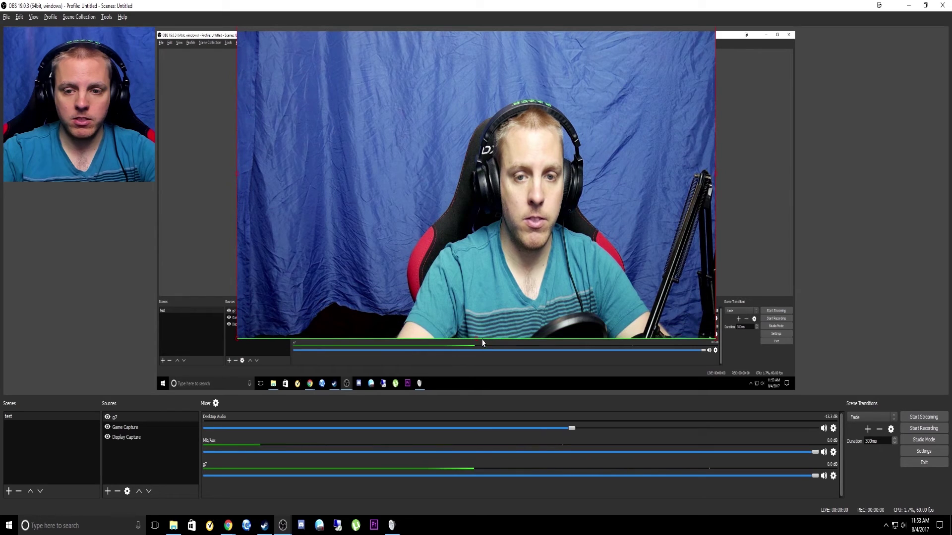
pyautogui.click(481, 47)
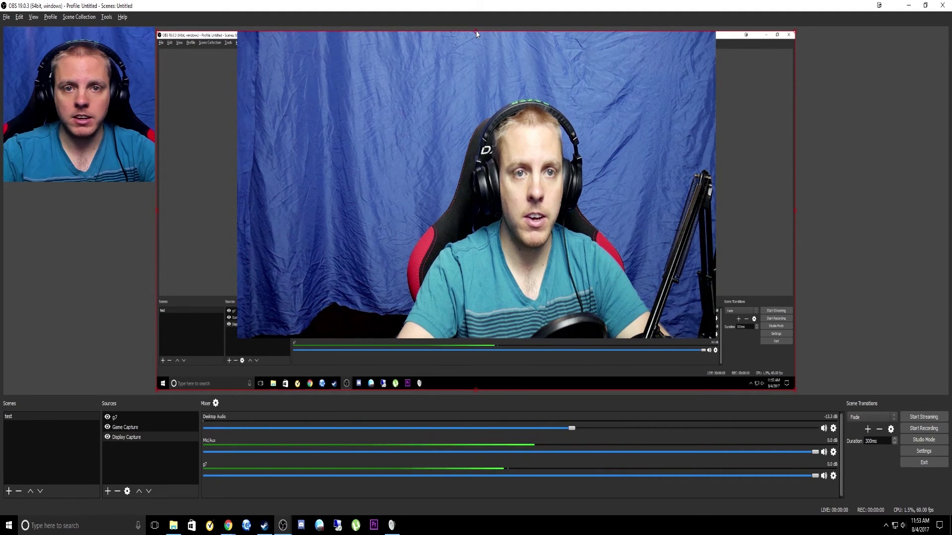
pyautogui.moveTo(475, 33); pyautogui.dragTo(472, 136)
pyautogui.hotkey('ctrl', 'r')
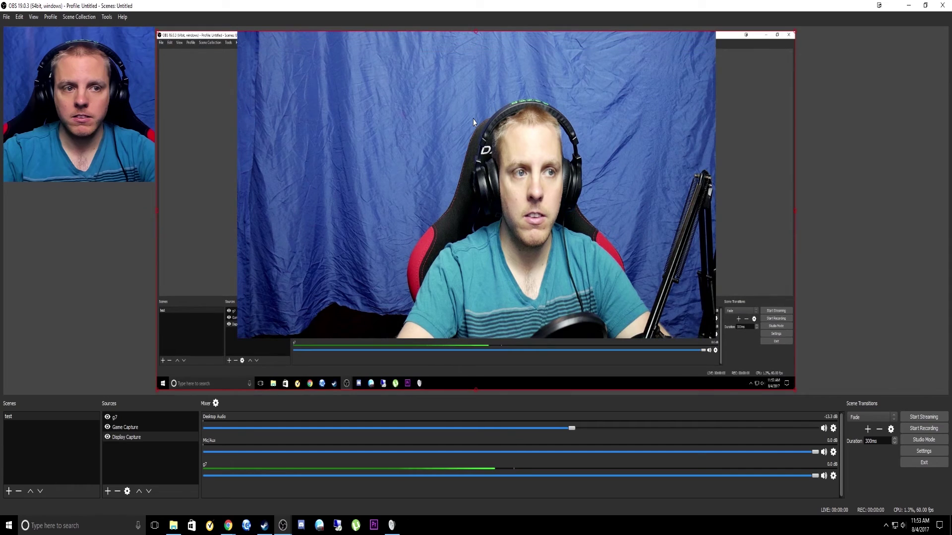
# Crop the empty backdrop off the top, left and right edges of the g7 camera image
pyautogui.click(448, 121)
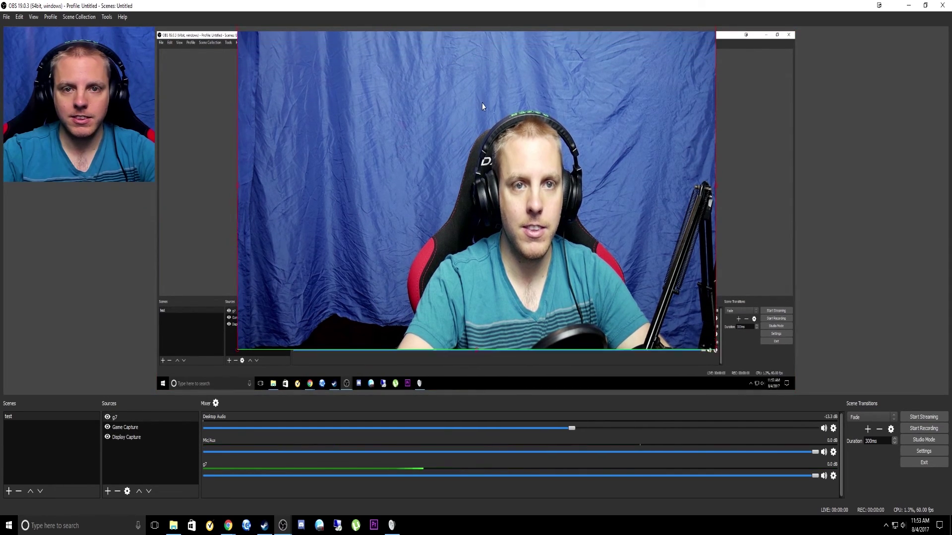
pyautogui.moveTo(480, 97); pyautogui.dragTo(482, 129)
pyautogui.moveTo(480, 64); pyautogui.dragTo(476, 147)
pyautogui.moveTo(481, 217); pyautogui.dragTo(476, 147)
pyautogui.moveTo(237, 197); pyautogui.dragTo(339, 200)
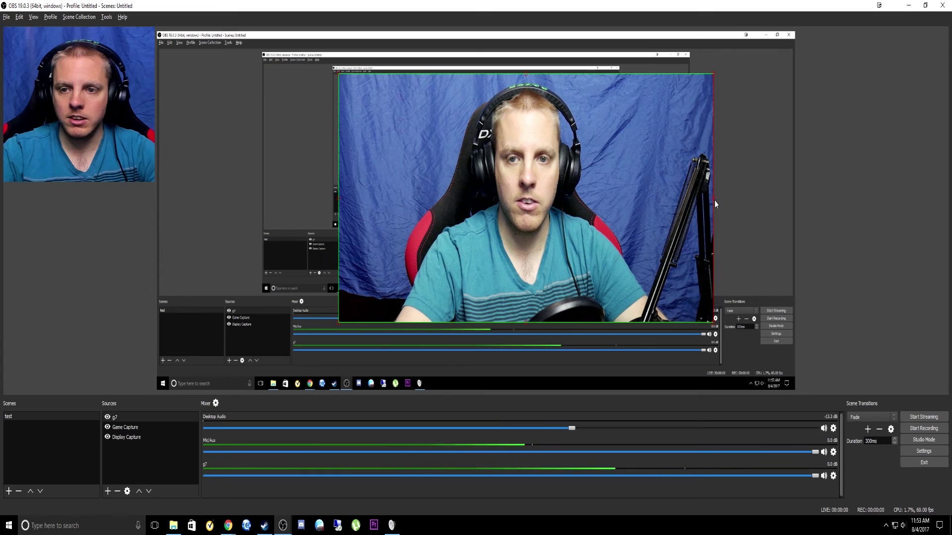
pyautogui.moveTo(713, 200); pyautogui.dragTo(565, 185)
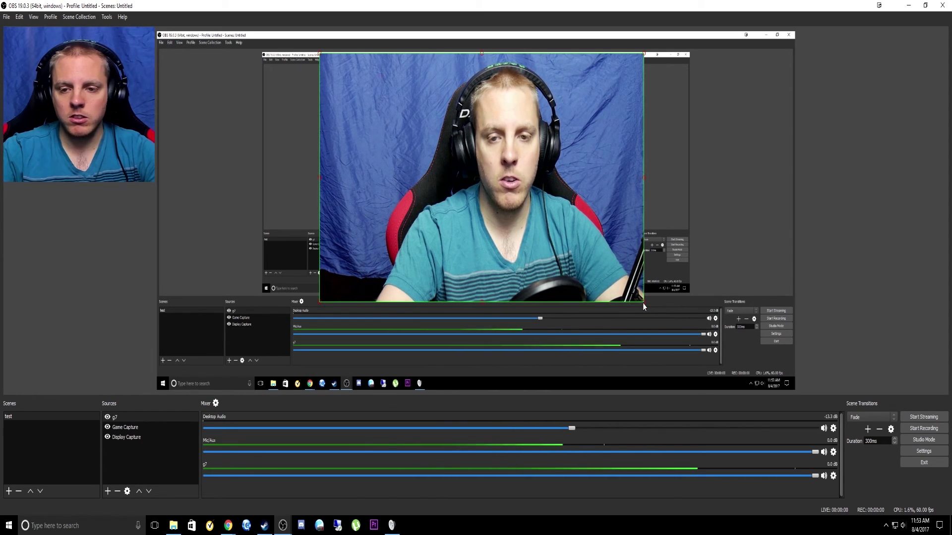
# Scale the cropped g7 camera down to about a quarter of the canvas width and place it in the upper middle
pyautogui.moveTo(643, 302); pyautogui.dragTo(480, 174)
pyautogui.moveTo(389, 110); pyautogui.dragTo(488, 161)
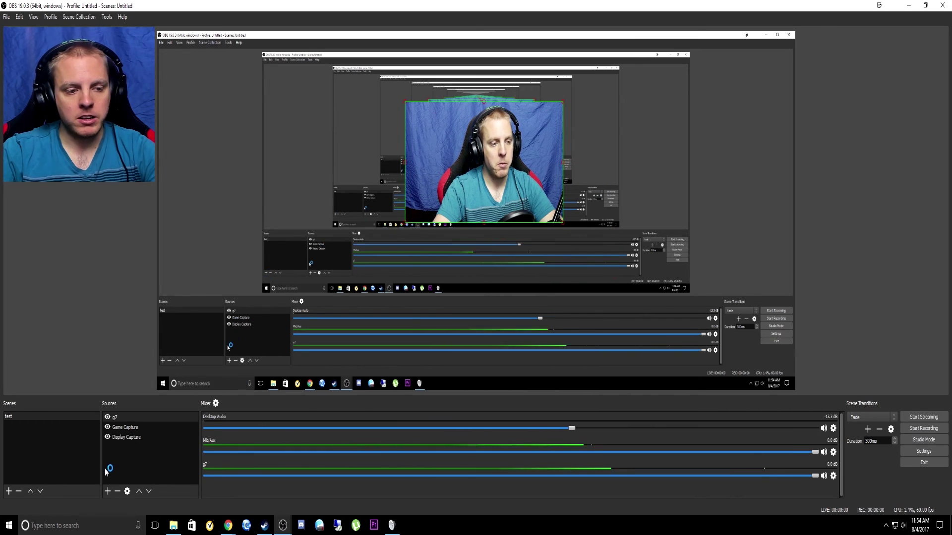
# Hide the g7, Display Capture and Game Capture sources and make them visible again
pyautogui.click(108, 439)
pyautogui.click(107, 417)
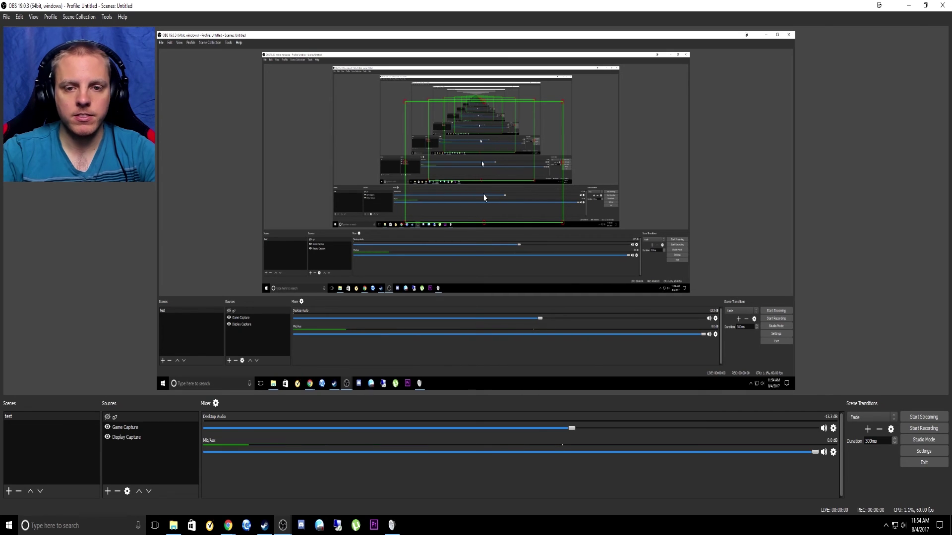
pyautogui.click(106, 438)
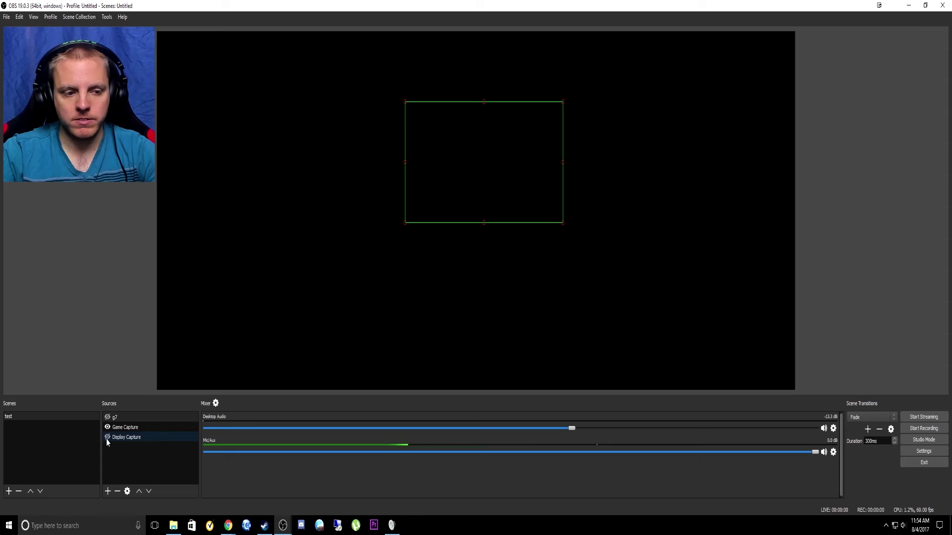
pyautogui.click(106, 438)
pyautogui.click(107, 427)
pyautogui.click(107, 427)
pyautogui.click(107, 417)
# Move the g7 camera to the right side of the canvas and hide the source
pyautogui.moveTo(486, 178); pyautogui.dragTo(666, 185)
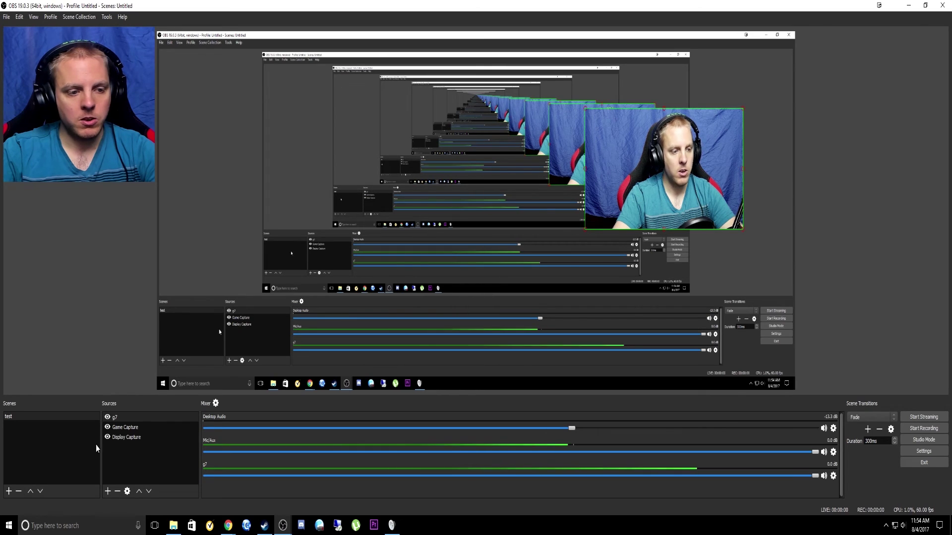
pyautogui.click(108, 418)
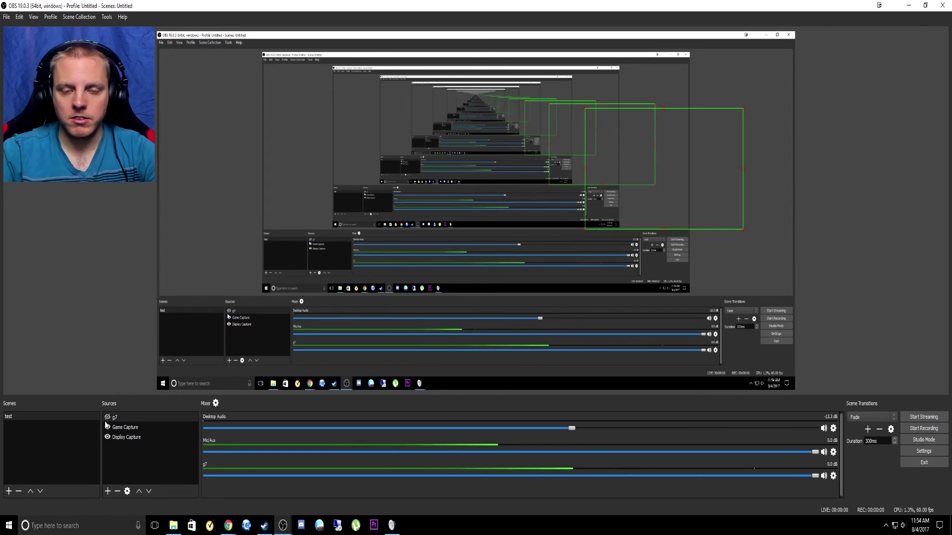
# Add a visible BrowserSource named youtube chat and accept its default URL, size and frame rate
pyautogui.click(119, 463)
pyautogui.rightClick(120, 463)
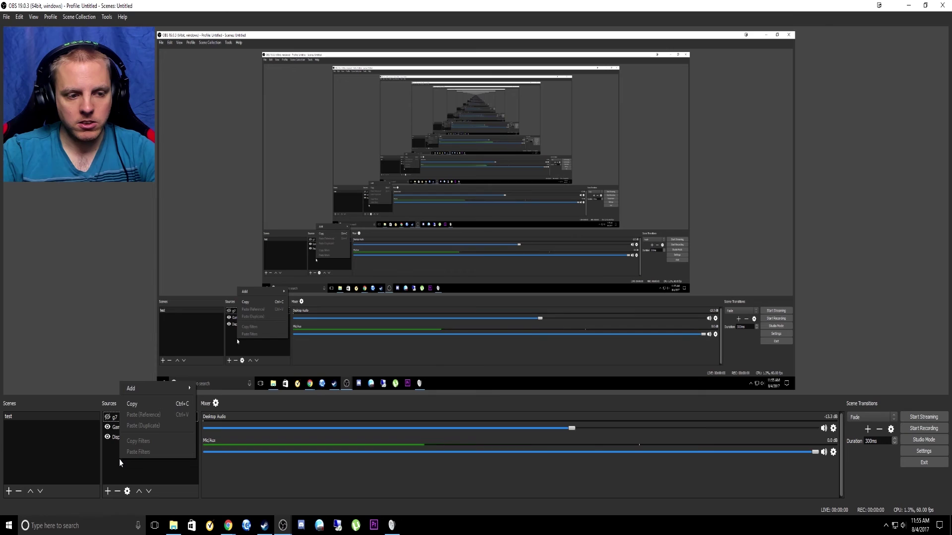
pyautogui.moveTo(149, 388)
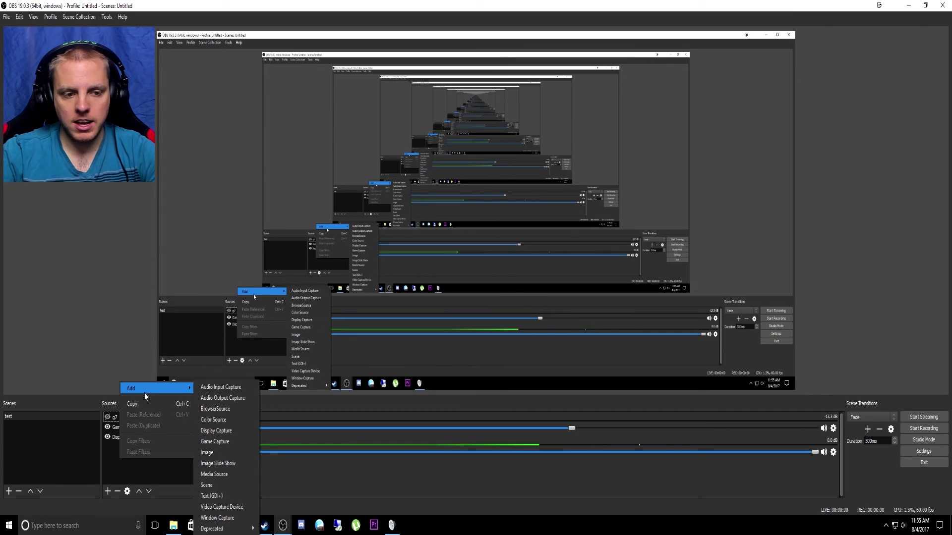
pyautogui.click(209, 415)
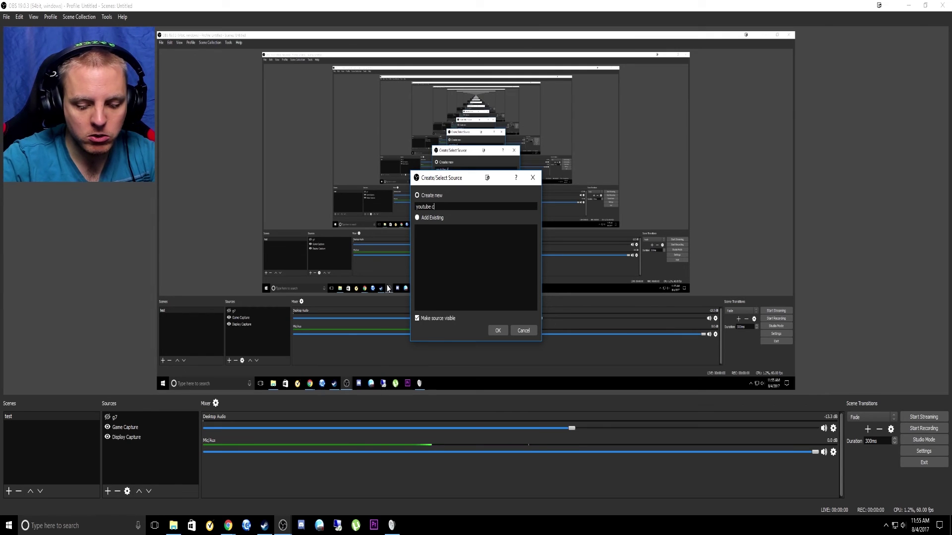
pyautogui.press('Return')
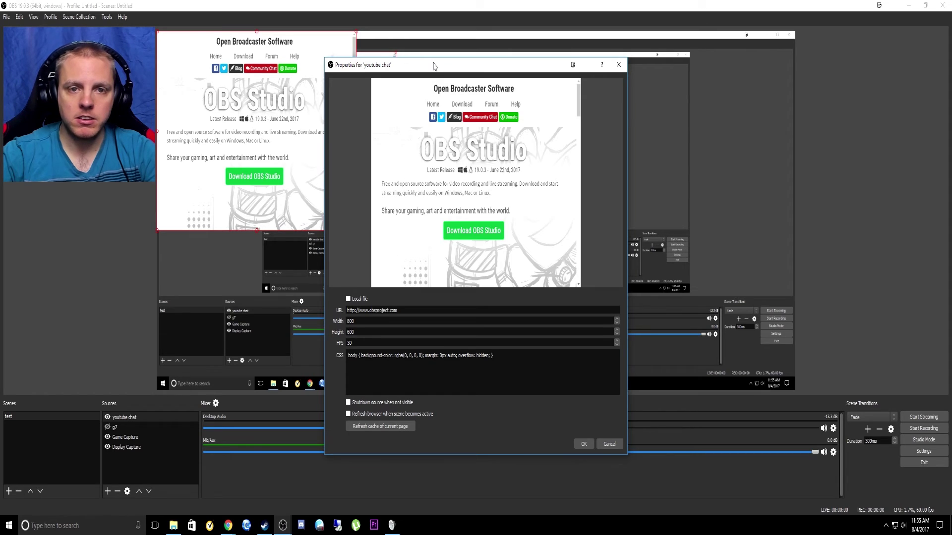
pyautogui.moveTo(434, 66); pyautogui.dragTo(487, 62)
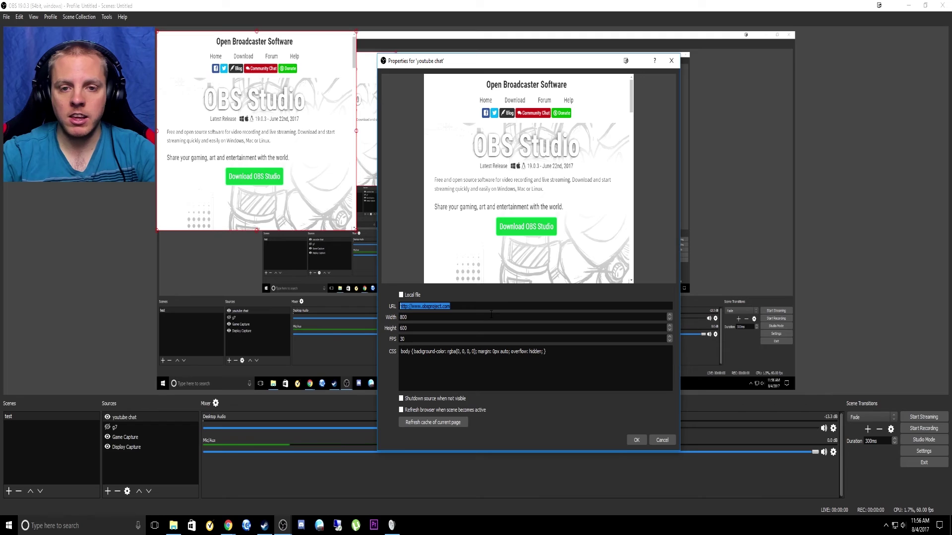
pyautogui.click(637, 440)
# Move the youtube chat source to the lower-right corner of the canvas and hide it
pyautogui.moveTo(211, 129); pyautogui.dragTo(357, 166)
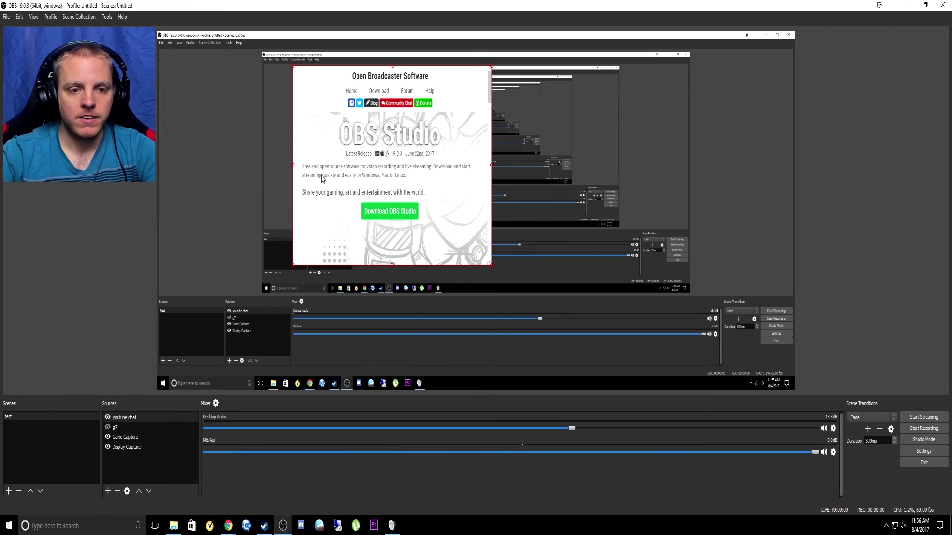
pyautogui.moveTo(340, 130); pyautogui.dragTo(667, 230)
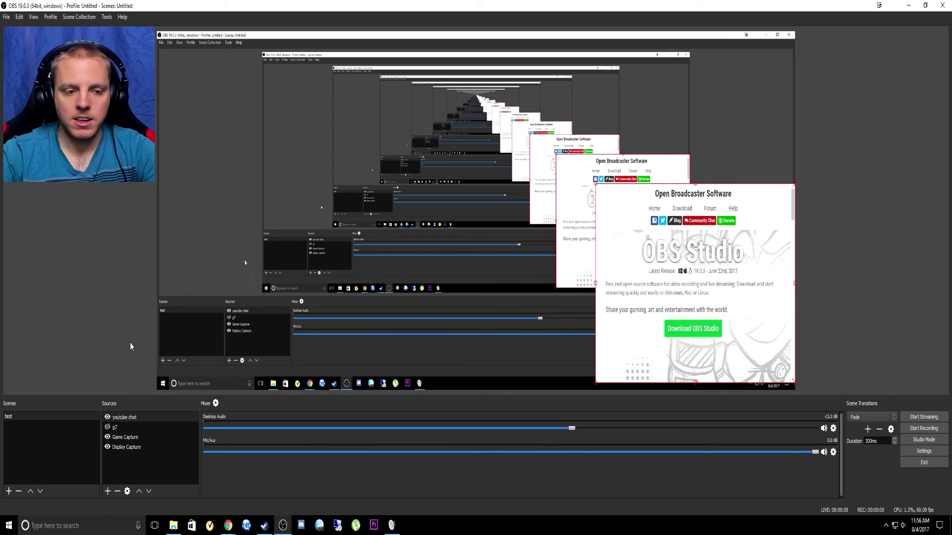
pyautogui.click(108, 418)
pyautogui.rightClick(126, 474)
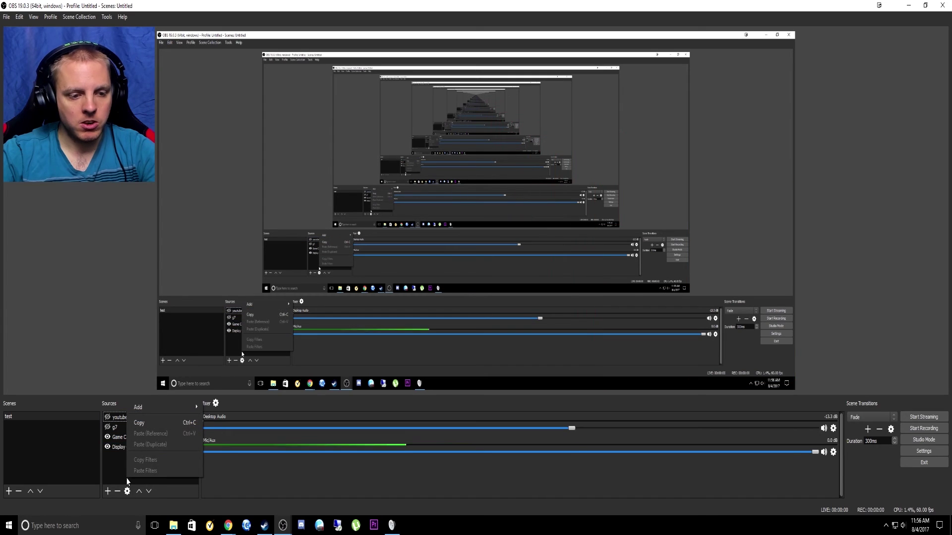
pyautogui.moveTo(167, 414)
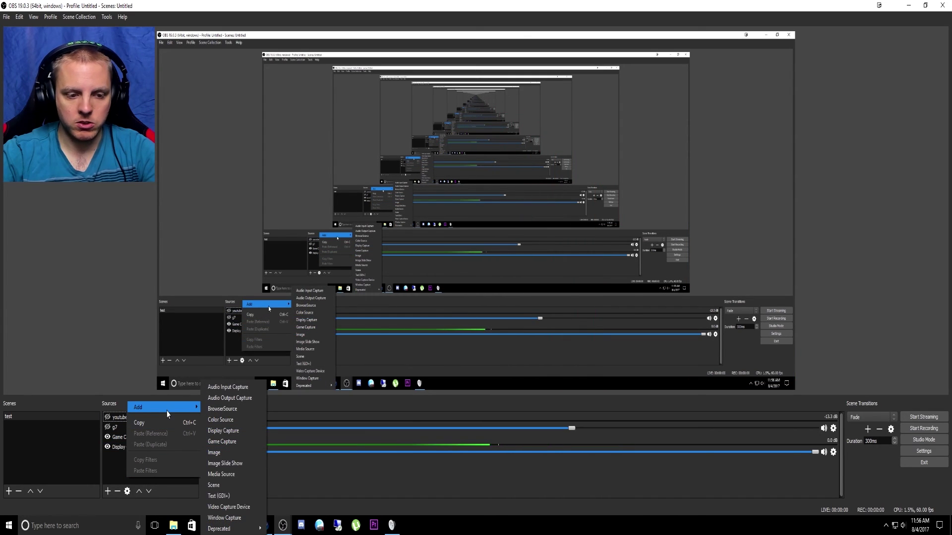
pyautogui.click(38, 452)
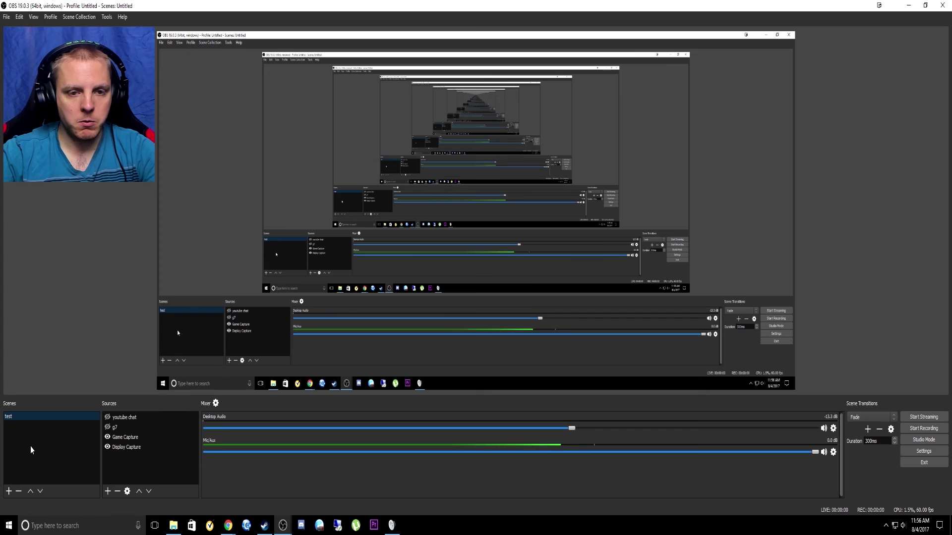
# Add a new scene with the suggested name Scene 2
pyautogui.rightClick(30, 450)
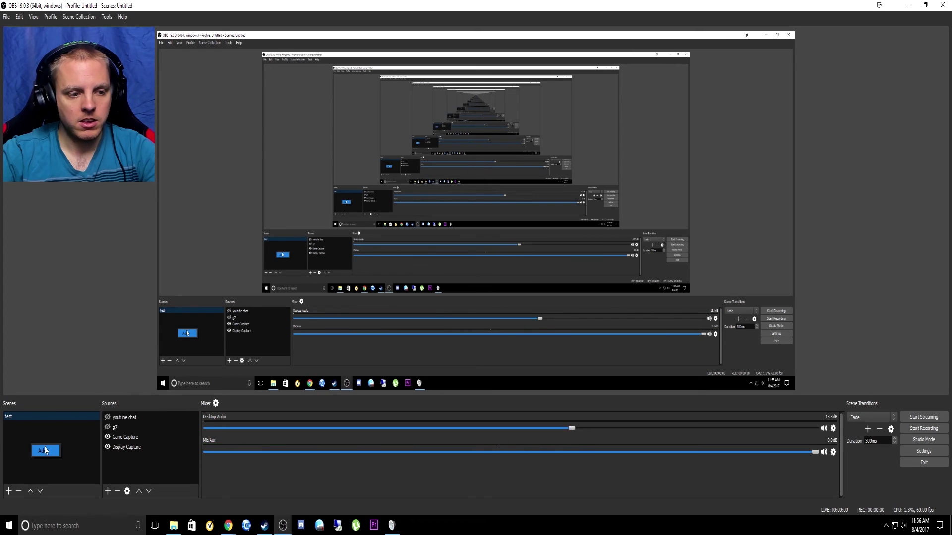
pyautogui.click(44, 450)
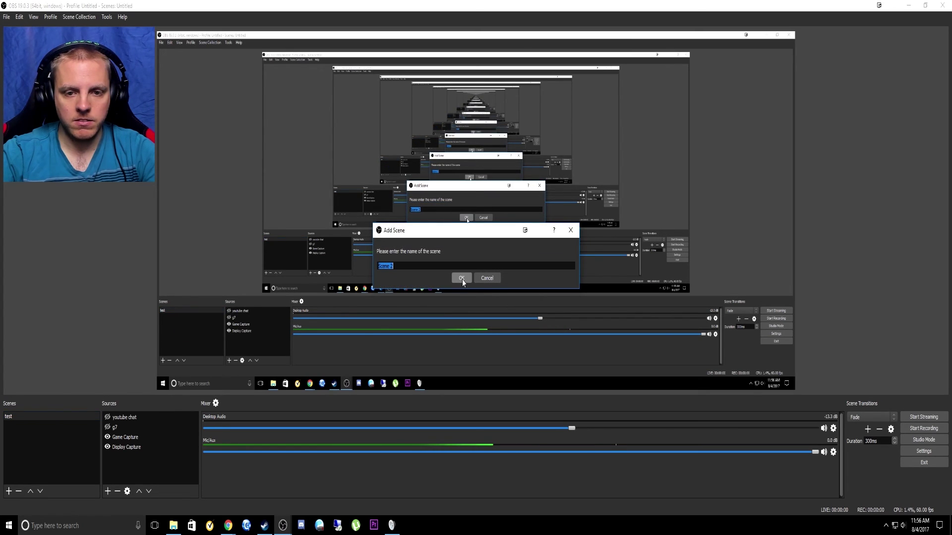
pyautogui.click(461, 278)
# Add the existing g7 video capture device to Scene 2 and move it toward the middle of the canvas
pyautogui.rightClick(140, 427)
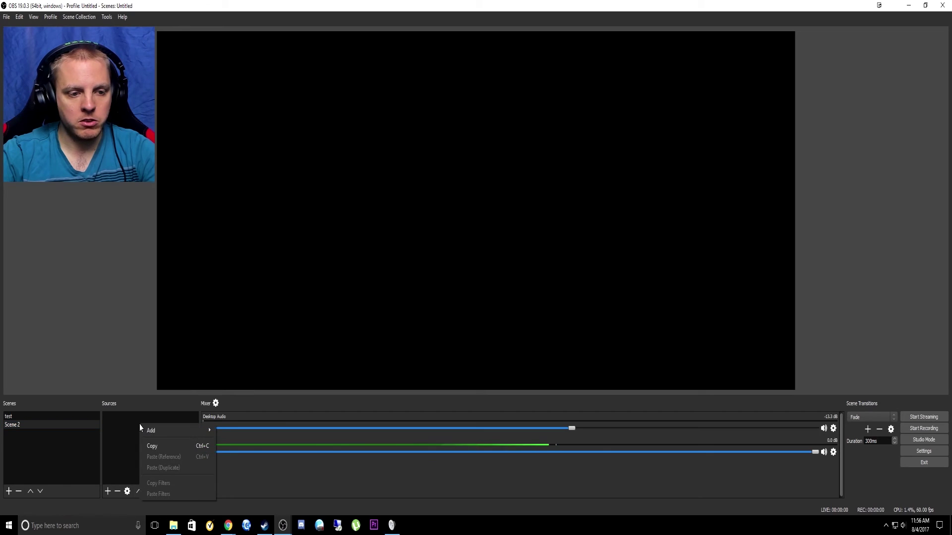
pyautogui.moveTo(156, 431)
pyautogui.click(251, 506)
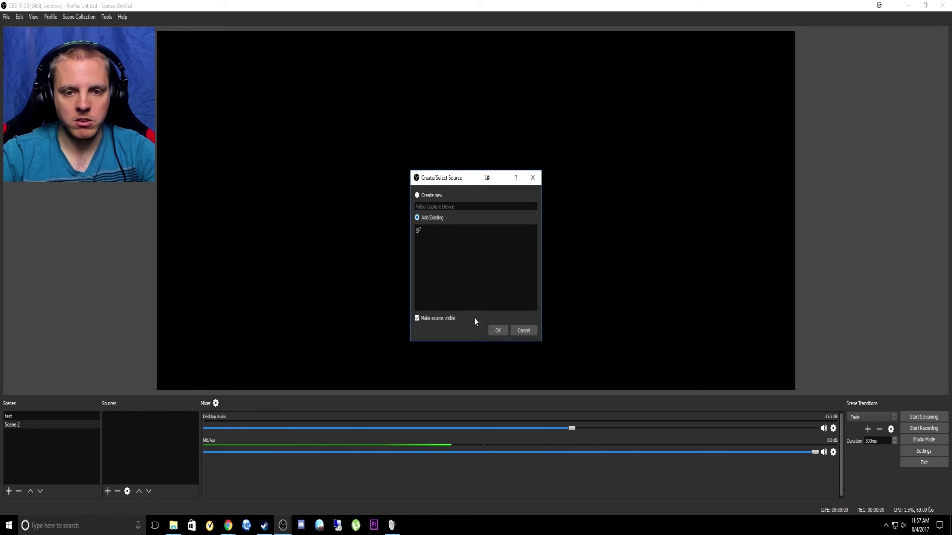
pyautogui.click(420, 231)
pyautogui.click(499, 331)
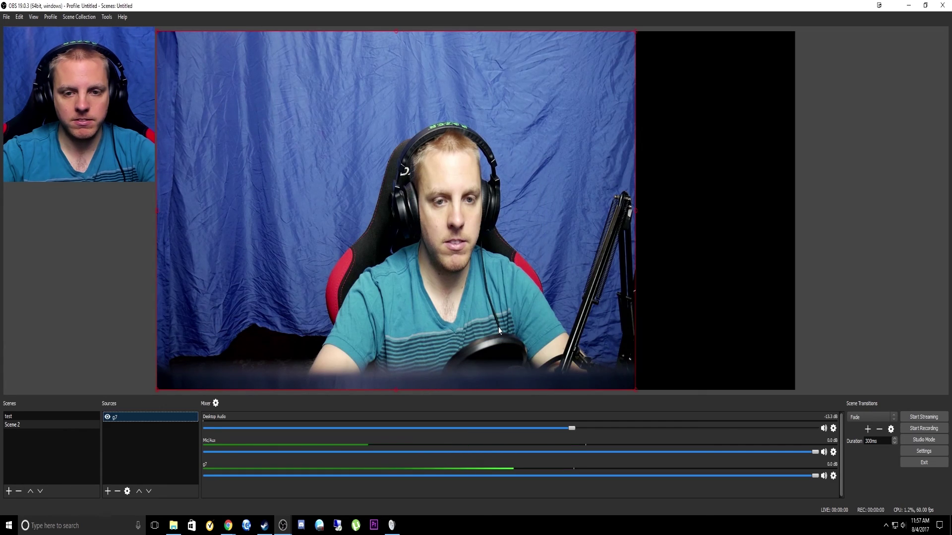
pyautogui.moveTo(408, 271); pyautogui.dragTo(472, 277)
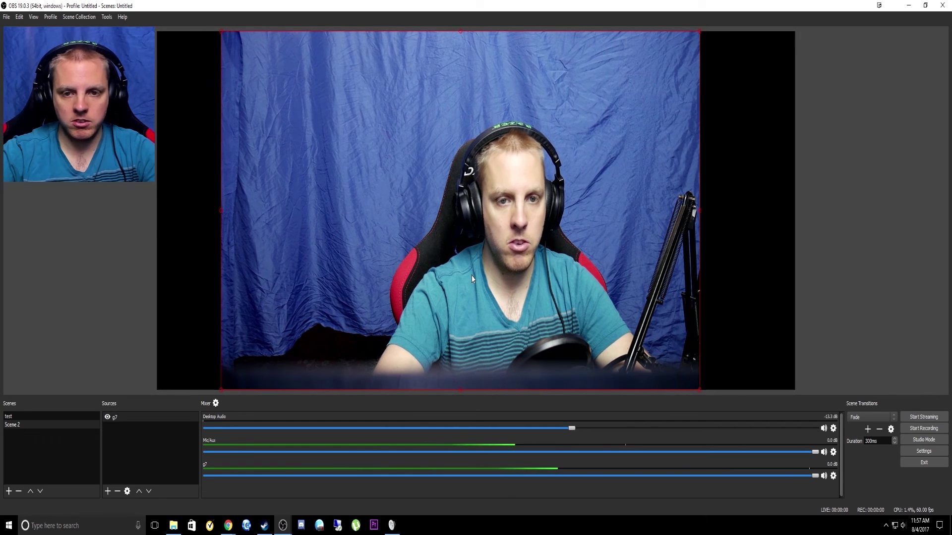
# Return to the test scene, make g7 visible and move it to the upper-right corner of the canvas
pyautogui.click(13, 418)
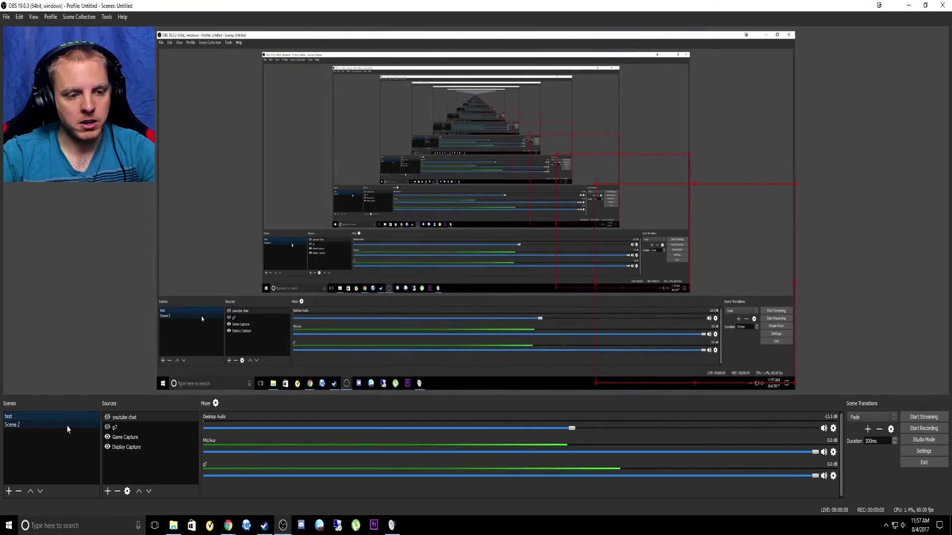
pyautogui.click(107, 426)
pyautogui.moveTo(610, 193); pyautogui.dragTo(663, 124)
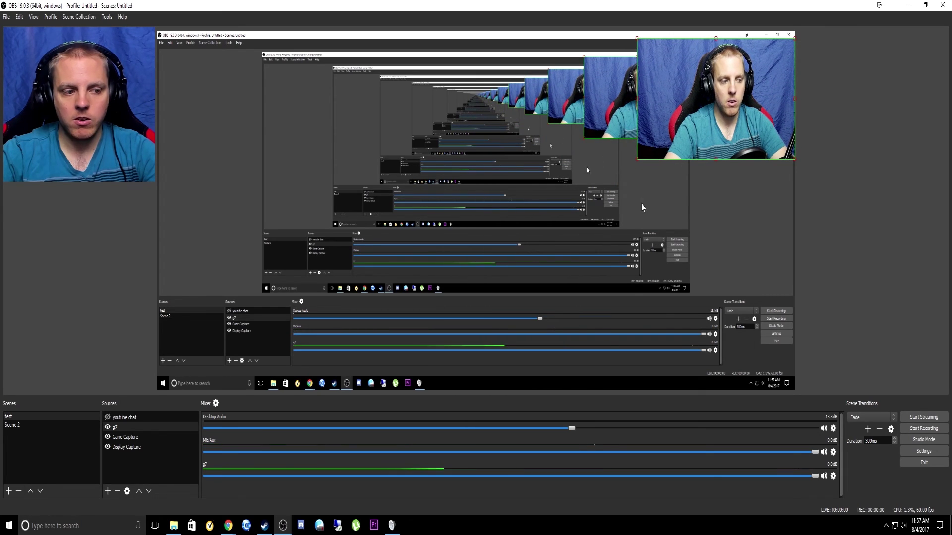
# Switch between the test scene and Scene 2 to compare them, finishing on Scene 2
pyautogui.click(25, 426)
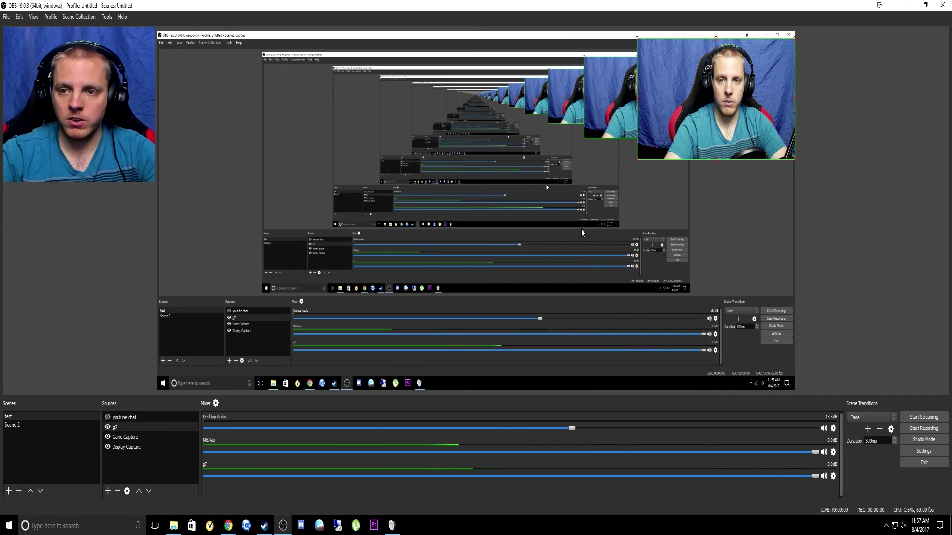
pyautogui.click(13, 426)
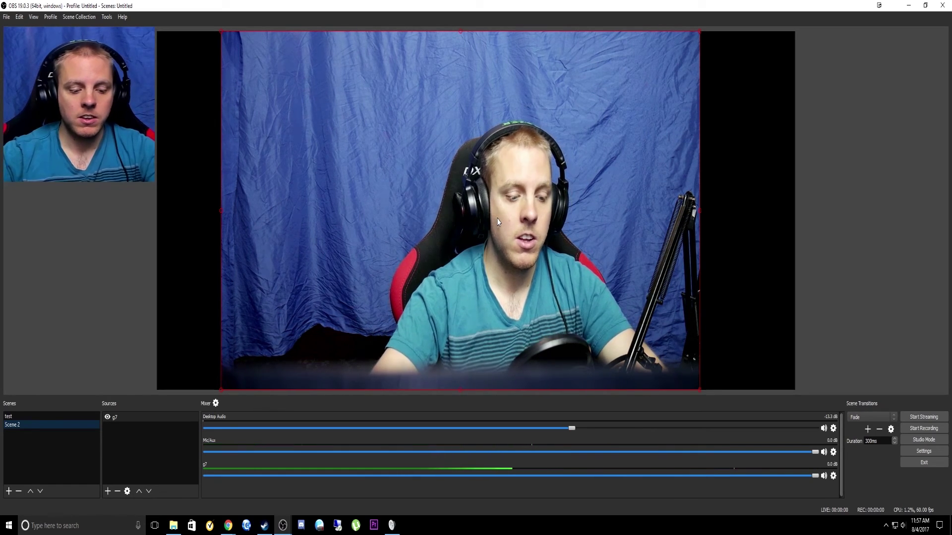
pyautogui.click(14, 426)
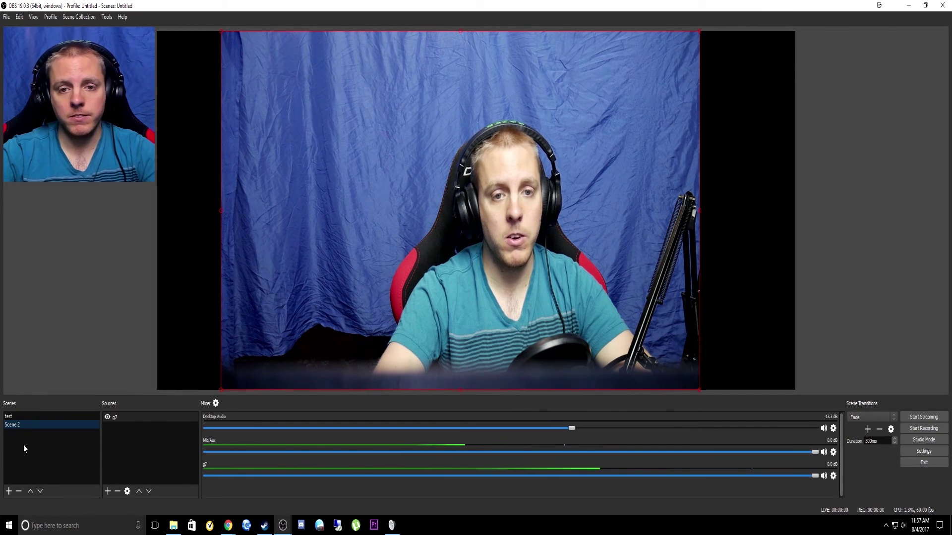
# Set the scene-switching hotkeys to Ctrl + Shift + Down for Scene 2 and Ctrl + Shift + Up for test
pyautogui.click(923, 451)
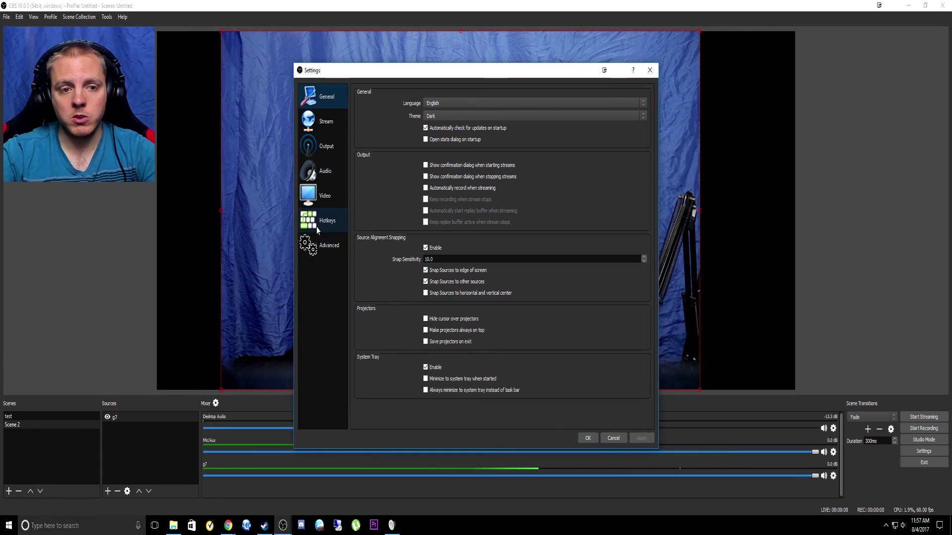
pyautogui.click(318, 229)
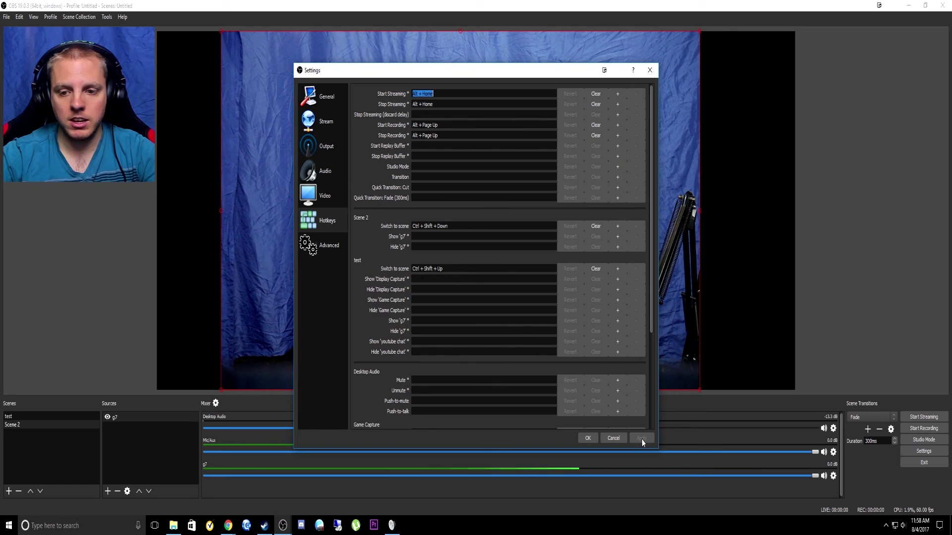
pyautogui.click(586, 440)
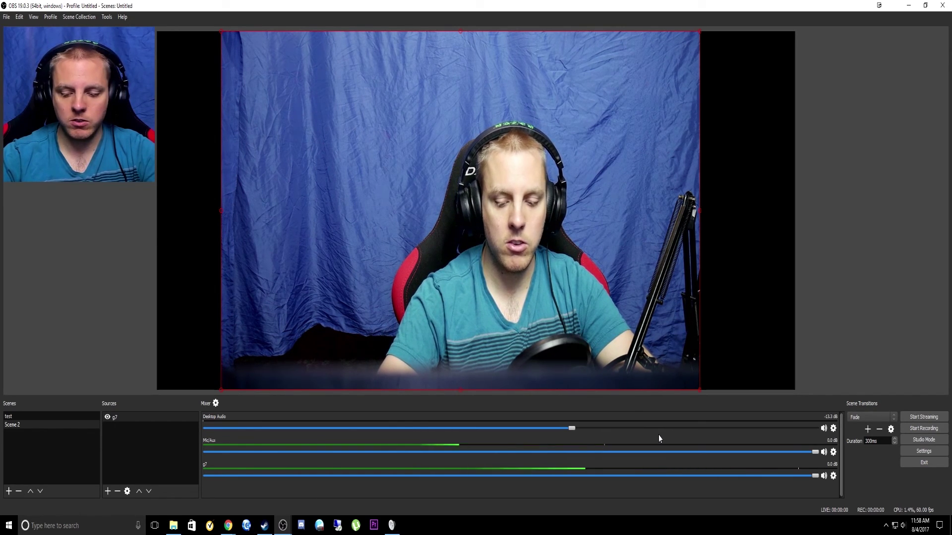
# Switch back and forth between the test scene and Scene 2 to try out scene switching, finishing on Scene 2
pyautogui.press('Tab')
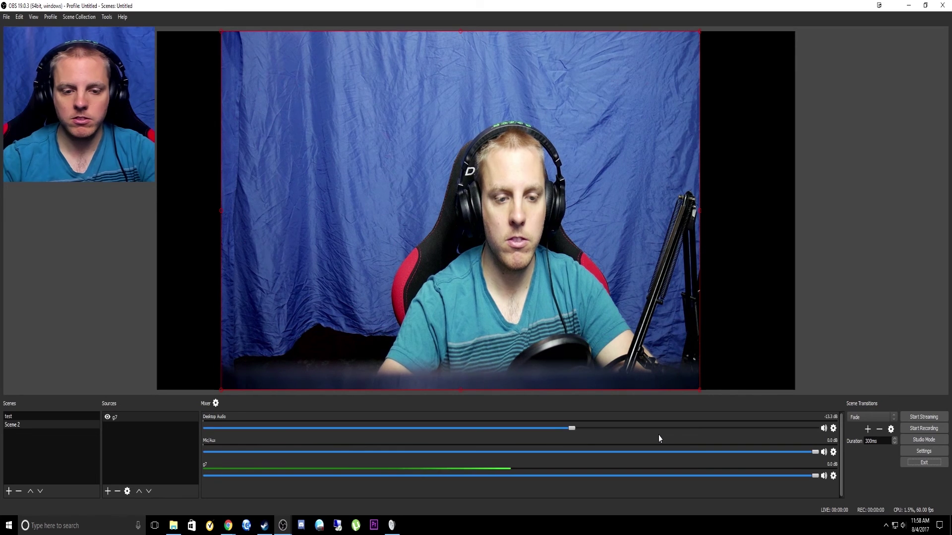
pyautogui.press('Tab')
pyautogui.click(22, 417)
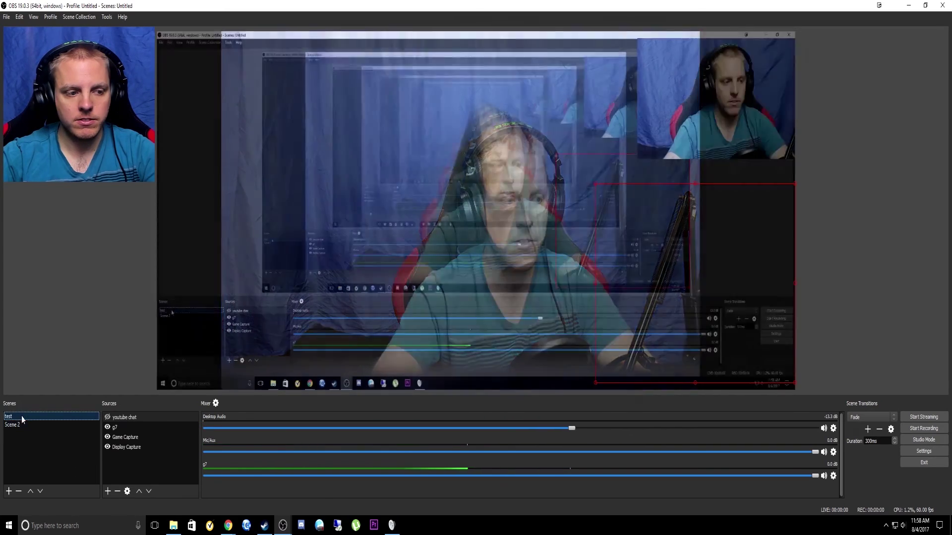
pyautogui.press('Down')
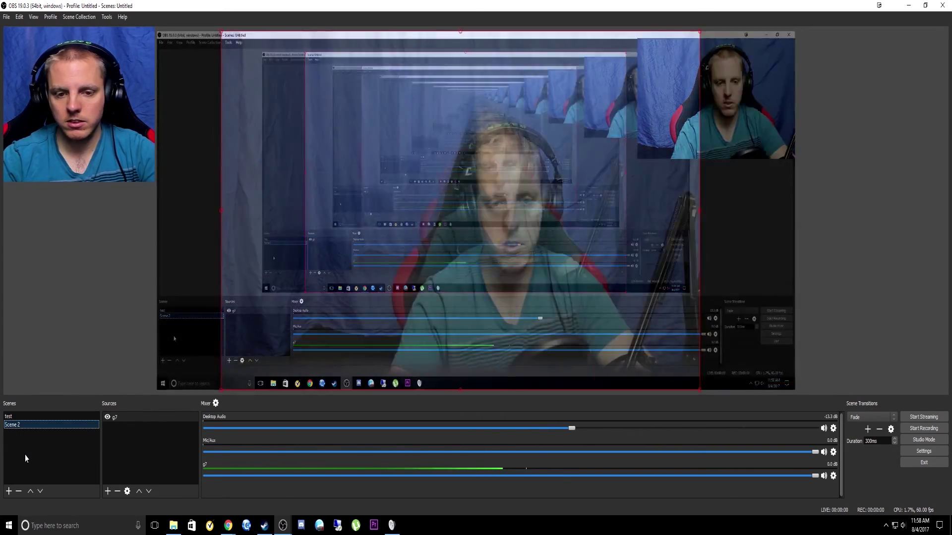
pyautogui.press('Up')
pyautogui.press('Down')
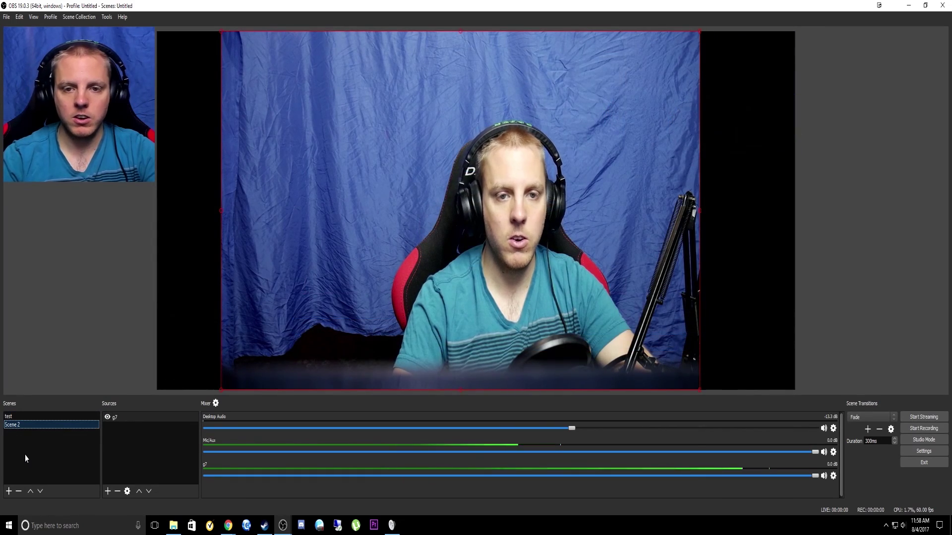
pyautogui.press('Up')
pyautogui.press('Down')
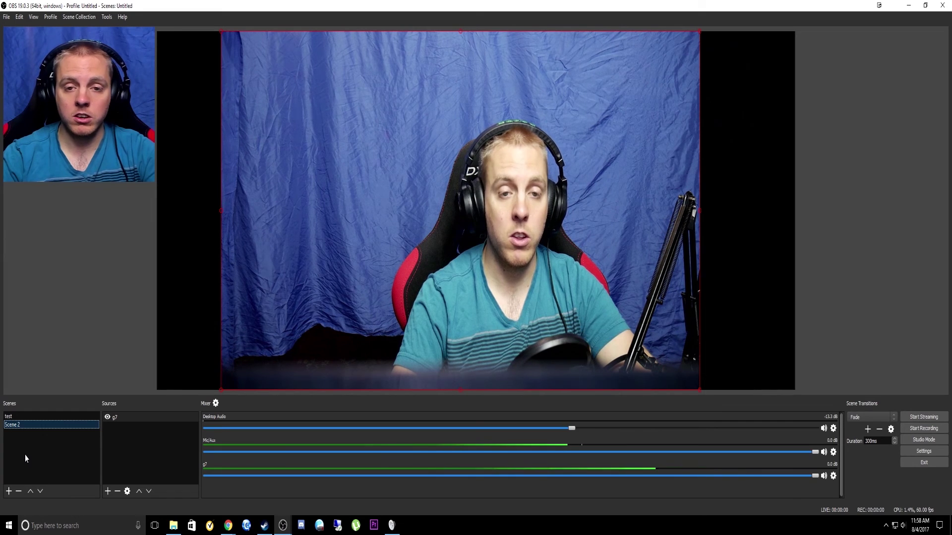
pyautogui.press('Up')
pyautogui.press('Down')
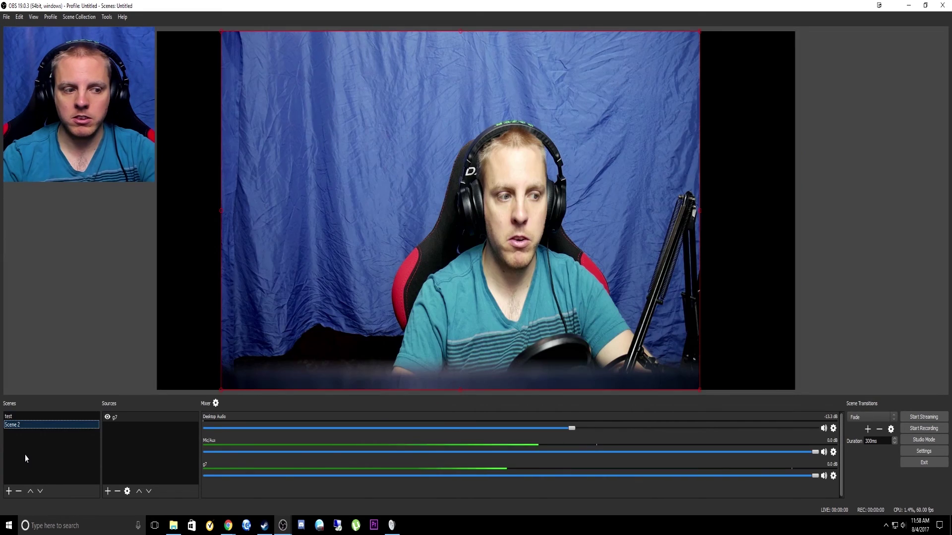
pyautogui.press('Up')
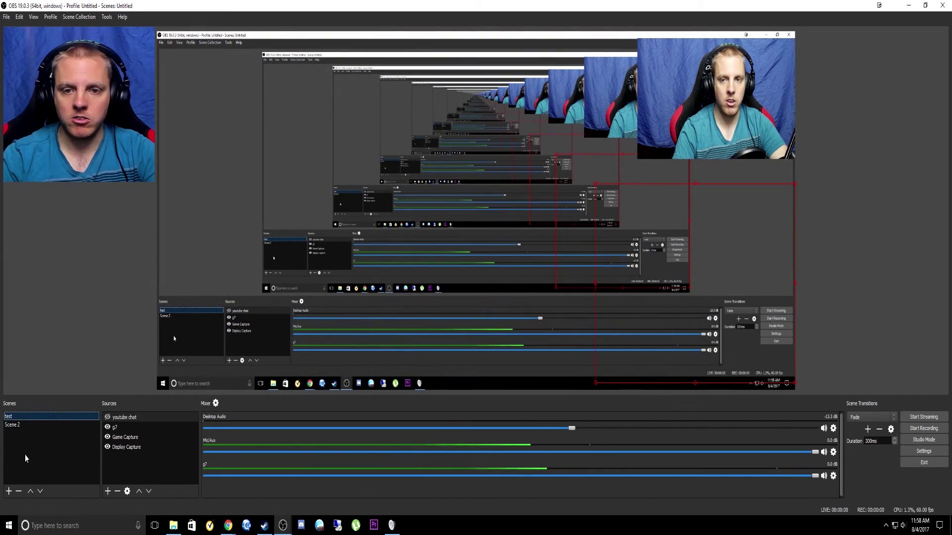
pyautogui.press('Down')
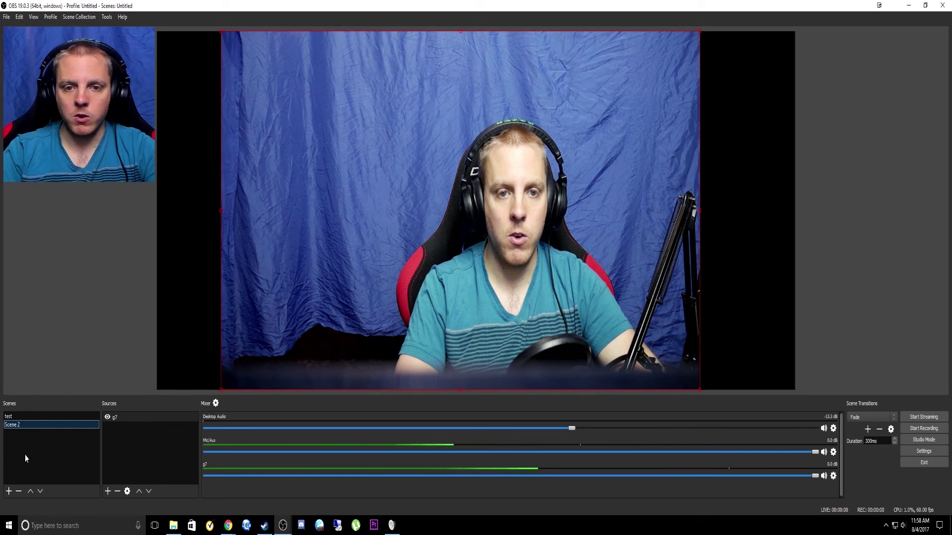
pyautogui.press('Up')
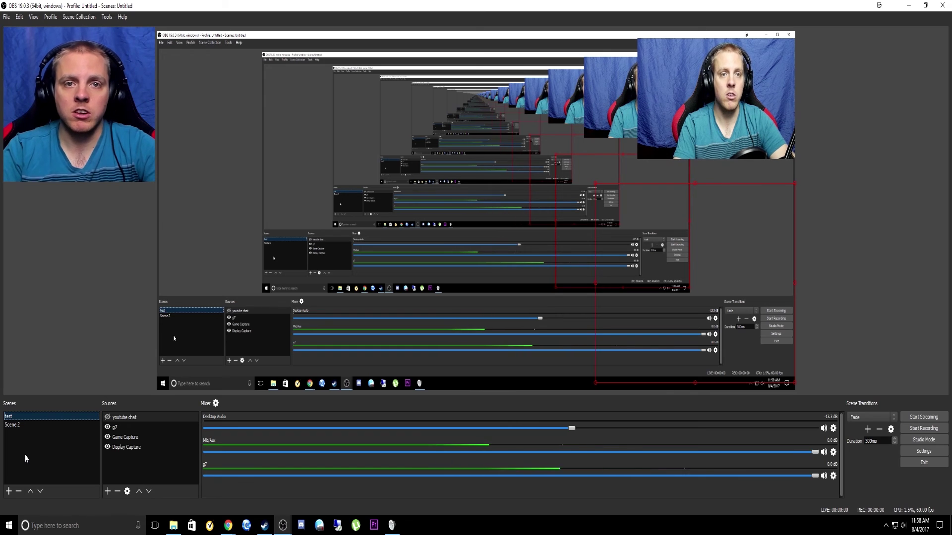
pyautogui.press('Down')
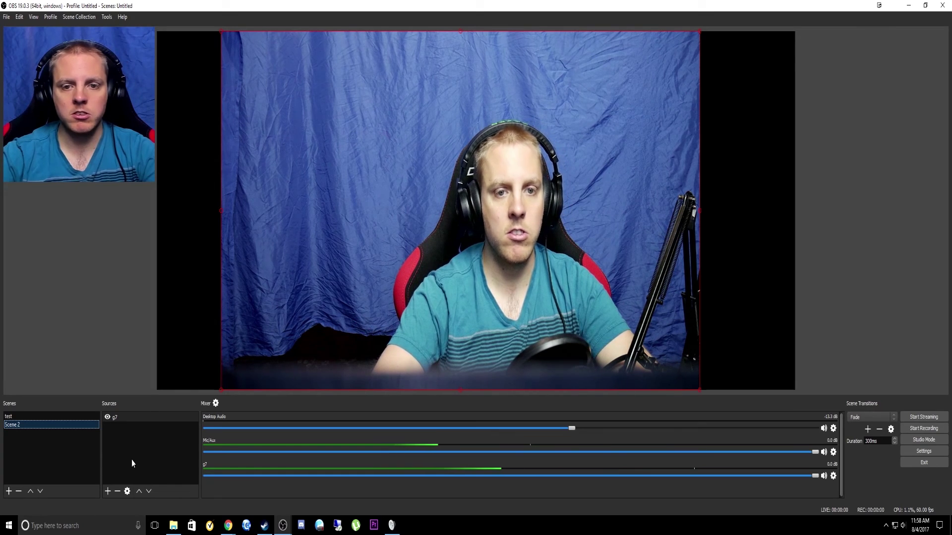
# Add a Chroma Key effect filter with the suggested name to the g7 source in Scene 2
pyautogui.rightClick(114, 418)
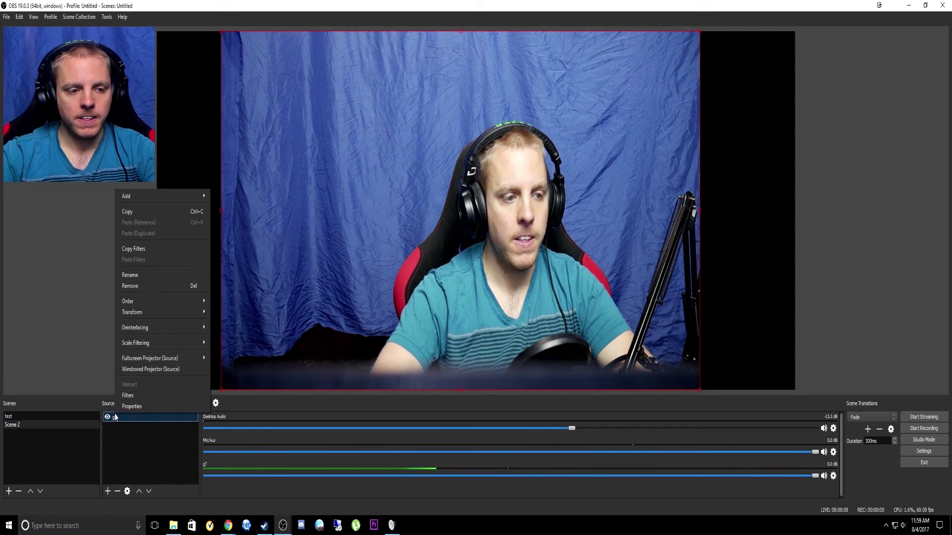
pyautogui.click(137, 395)
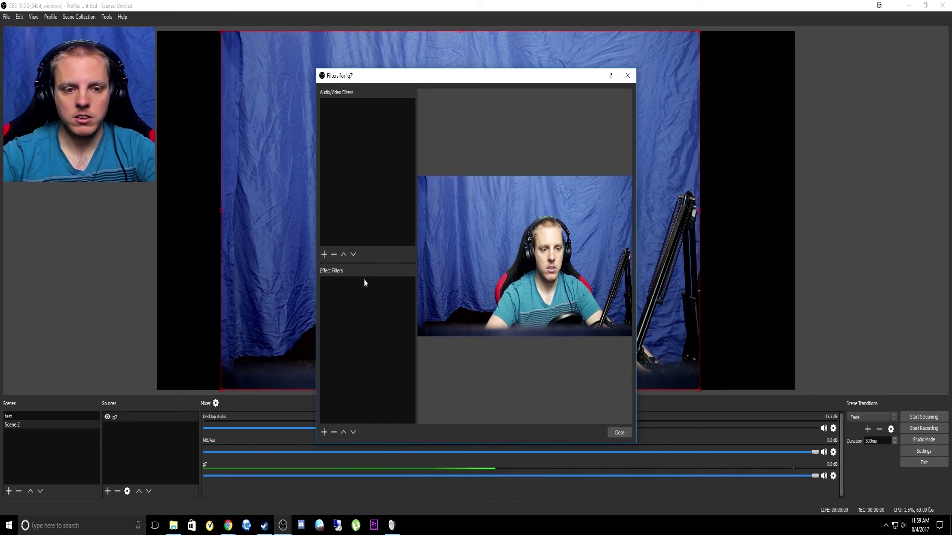
pyautogui.moveTo(461, 75); pyautogui.dragTo(697, 22)
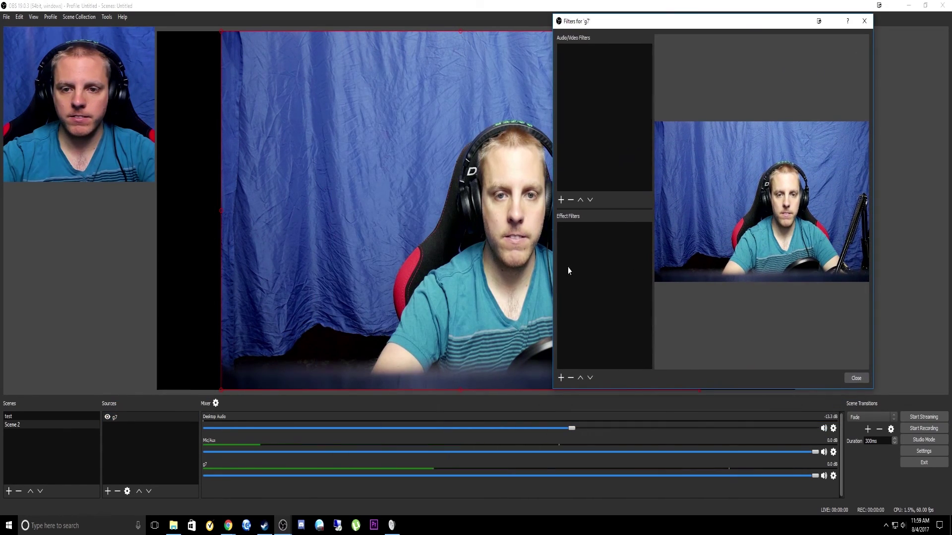
pyautogui.rightClick(591, 76)
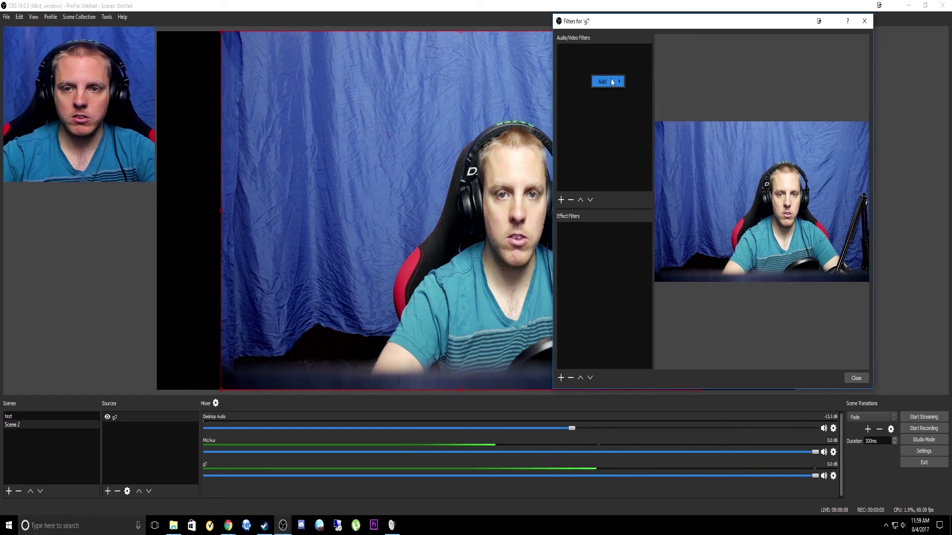
pyautogui.moveTo(612, 83)
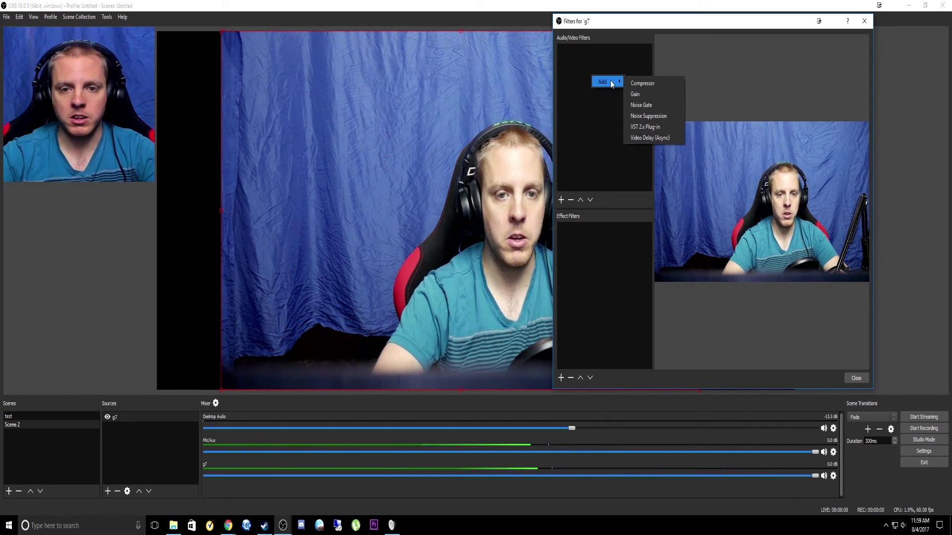
pyautogui.rightClick(590, 240)
pyautogui.rightClick(591, 242)
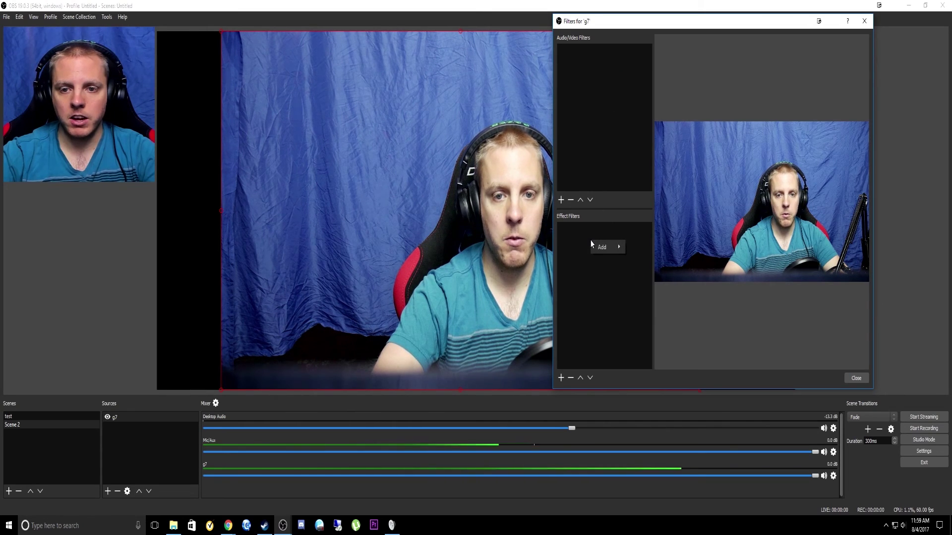
pyautogui.moveTo(612, 255)
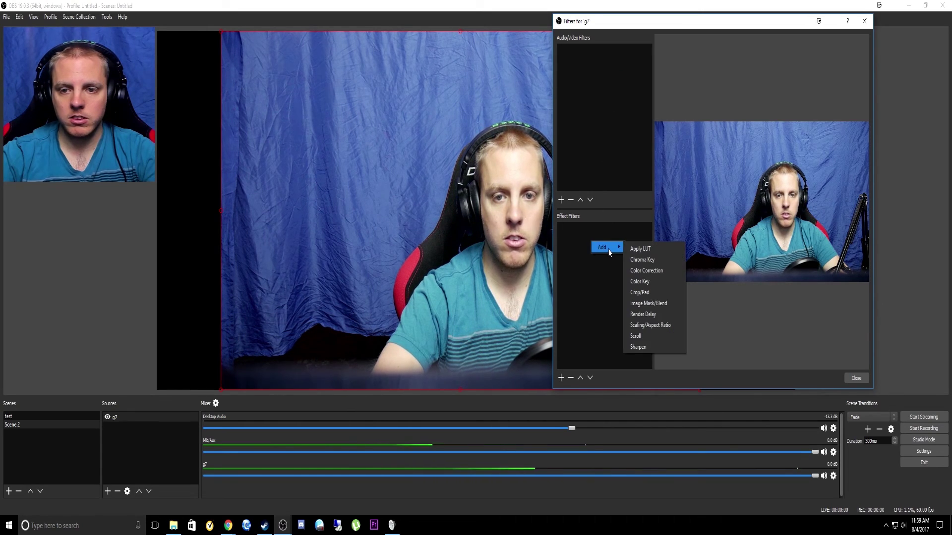
pyautogui.click(644, 261)
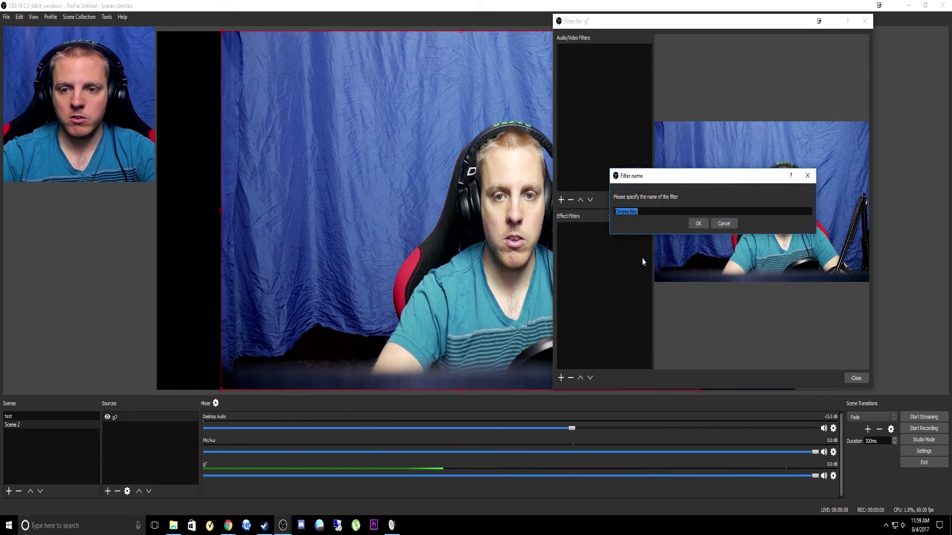
pyautogui.click(697, 224)
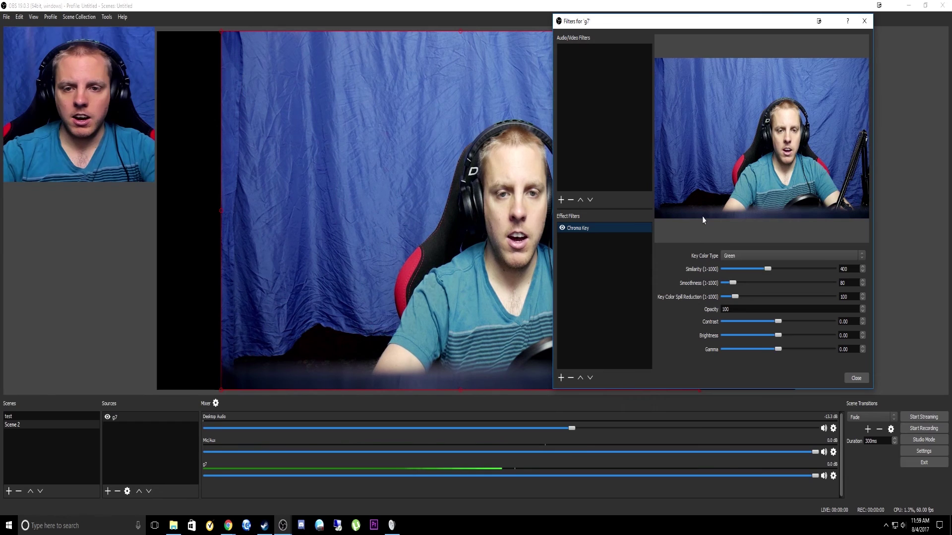
# Configure the Chroma Key filter with key color Blue, similarity 268, smoothness 83 and key color spill reduction 90
pyautogui.click(755, 261)
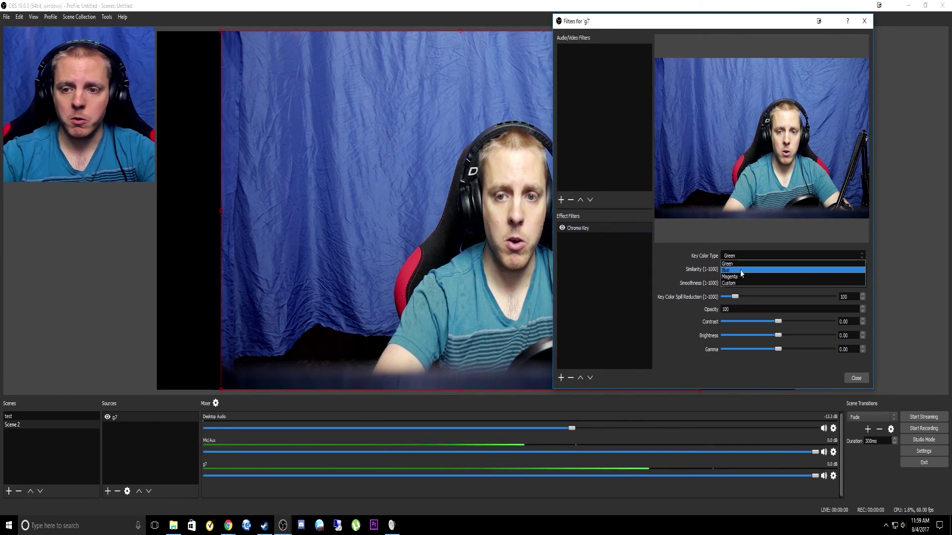
pyautogui.click(742, 270)
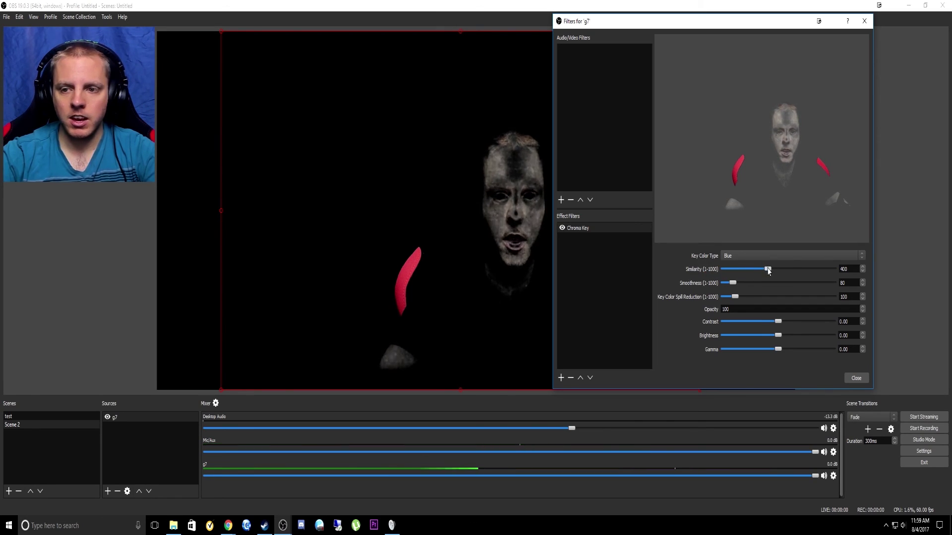
pyautogui.moveTo(762, 269); pyautogui.dragTo(736, 274)
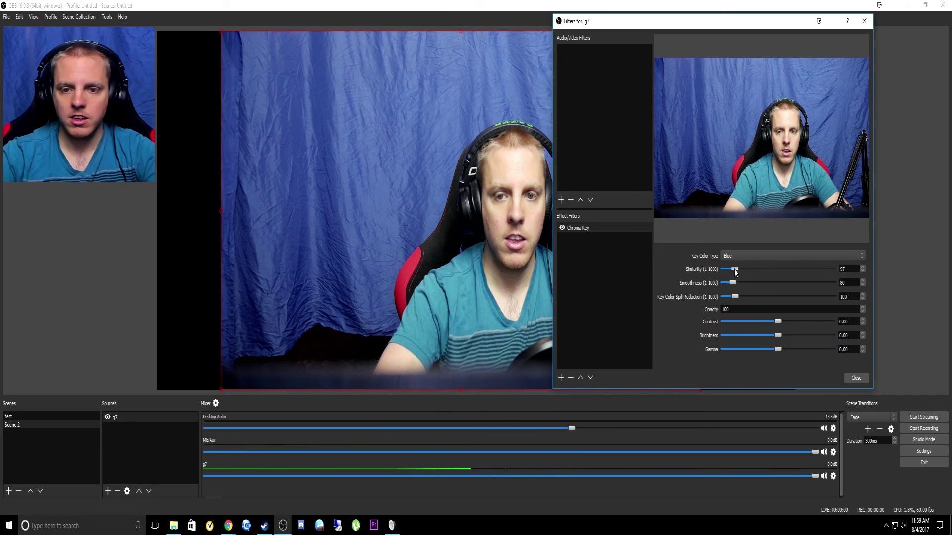
pyautogui.moveTo(733, 272); pyautogui.dragTo(753, 276)
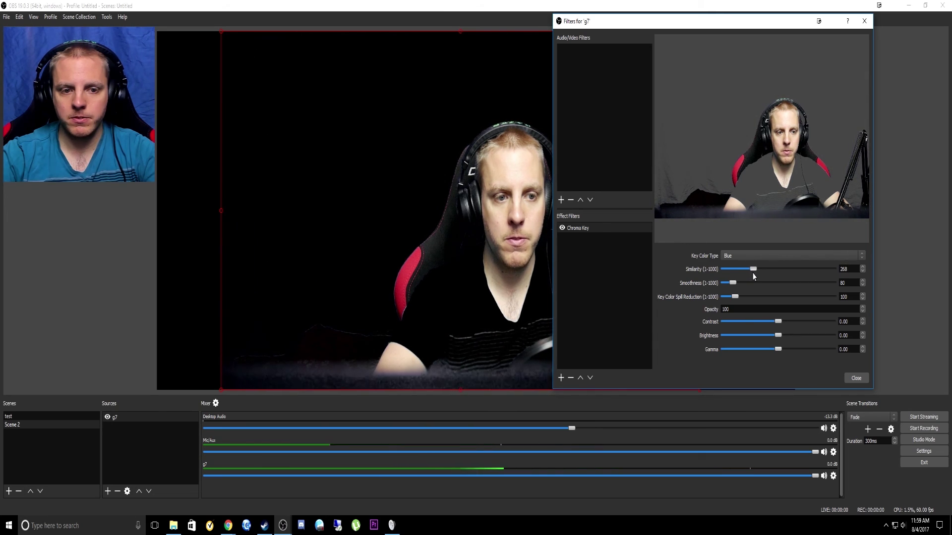
pyautogui.moveTo(730, 283)
pyautogui.mouseDown()
pyautogui.moveTo(740, 286)
pyautogui.moveTo(728, 284)
pyautogui.moveTo(741, 299)
pyautogui.moveTo(733, 298)
pyautogui.mouseUp()
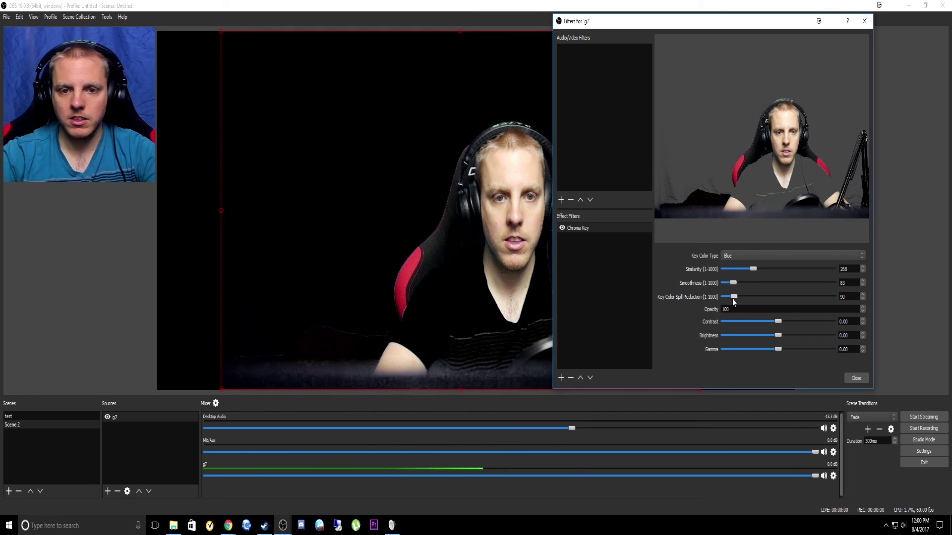
pyautogui.click(852, 379)
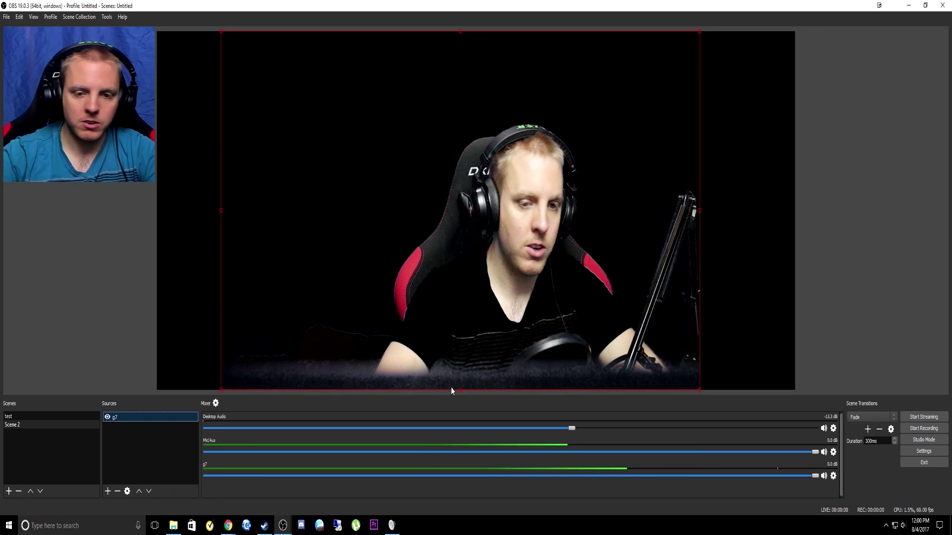
# Crop the bottom, right and left edges of g7 around the person and move it to the upper-left corner of the canvas
pyautogui.moveTo(460, 390); pyautogui.dragTo(472, 312)
pyautogui.moveTo(696, 172); pyautogui.dragTo(594, 182)
pyautogui.moveTo(221, 173); pyautogui.dragTo(426, 173)
pyautogui.moveTo(505, 218); pyautogui.dragTo(237, 151)
# Add the existing Display Capture source to Scene 2 and keep it visible
pyautogui.rightClick(120, 458)
pyautogui.moveTo(135, 461)
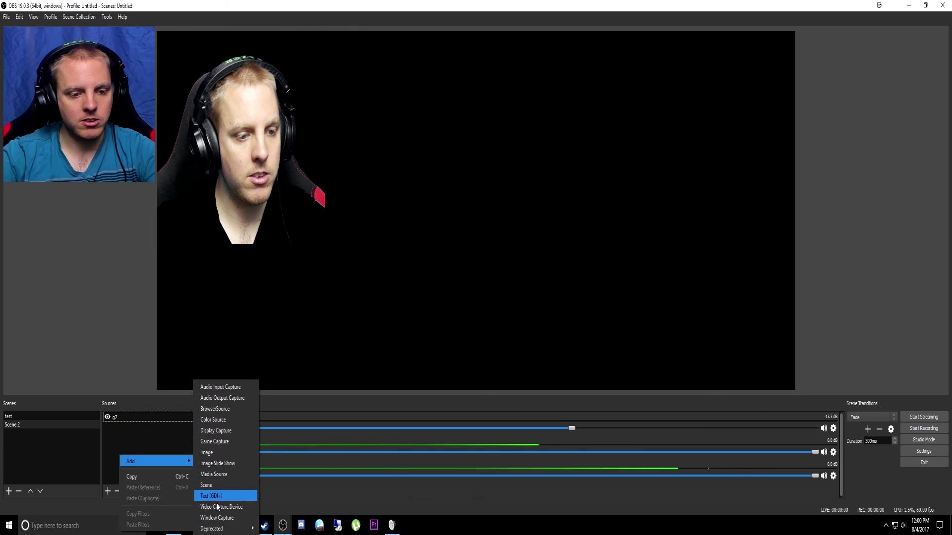
pyautogui.click(218, 430)
pyautogui.click(417, 217)
pyautogui.click(425, 229)
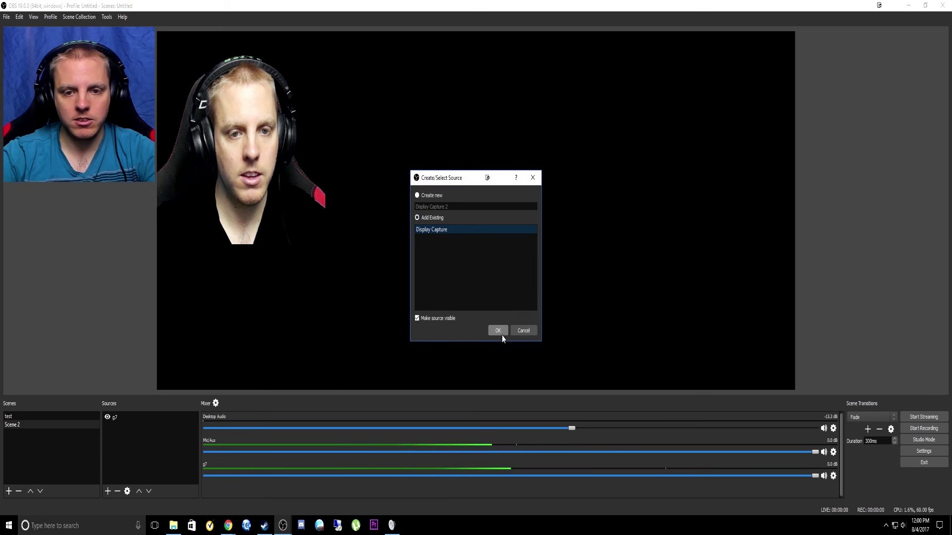
pyautogui.click(499, 331)
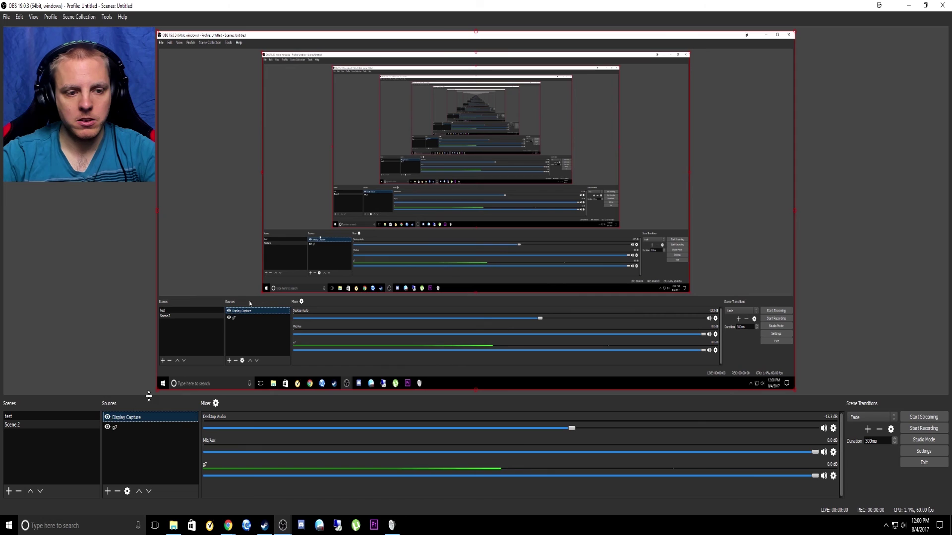
# Set the Display Capture source to capture Display 2, the 3840x2160 monitor
pyautogui.doubleClick(124, 421)
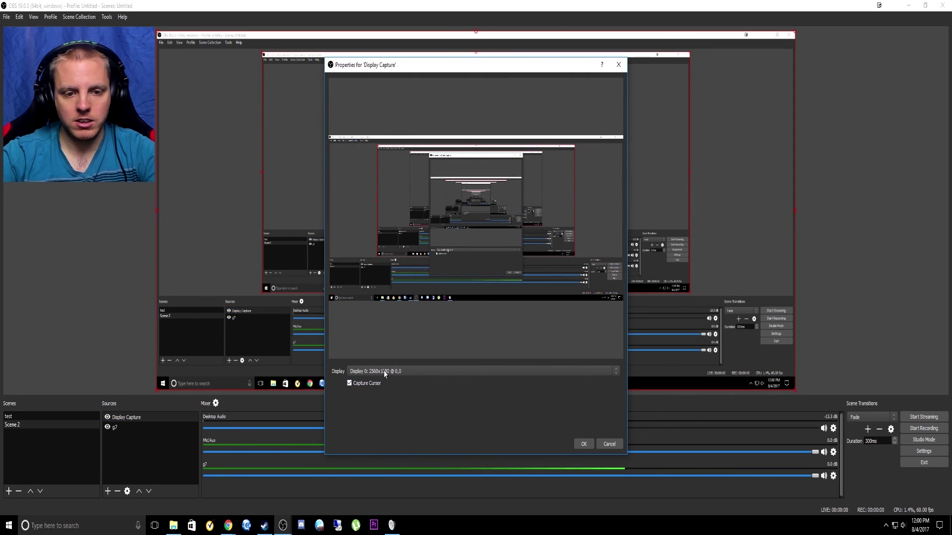
pyautogui.click(385, 374)
pyautogui.click(395, 398)
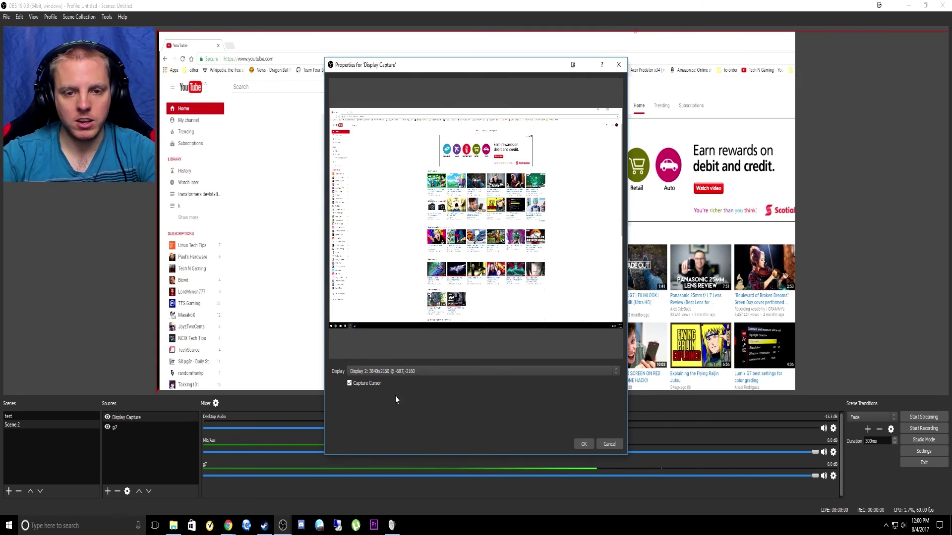
pyautogui.click(582, 444)
# Stretch the Display Capture source to fill the whole canvas
pyautogui.rightClick(417, 227)
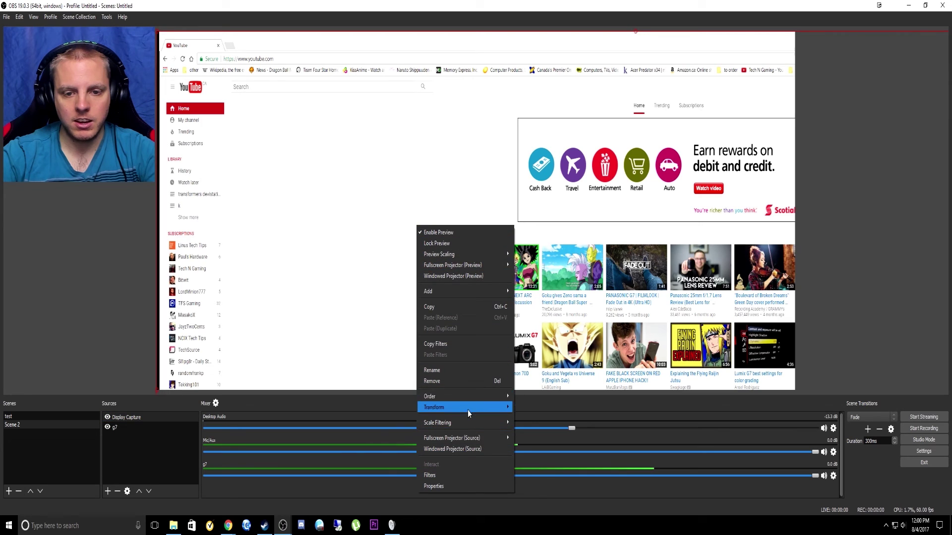
pyautogui.moveTo(468, 411)
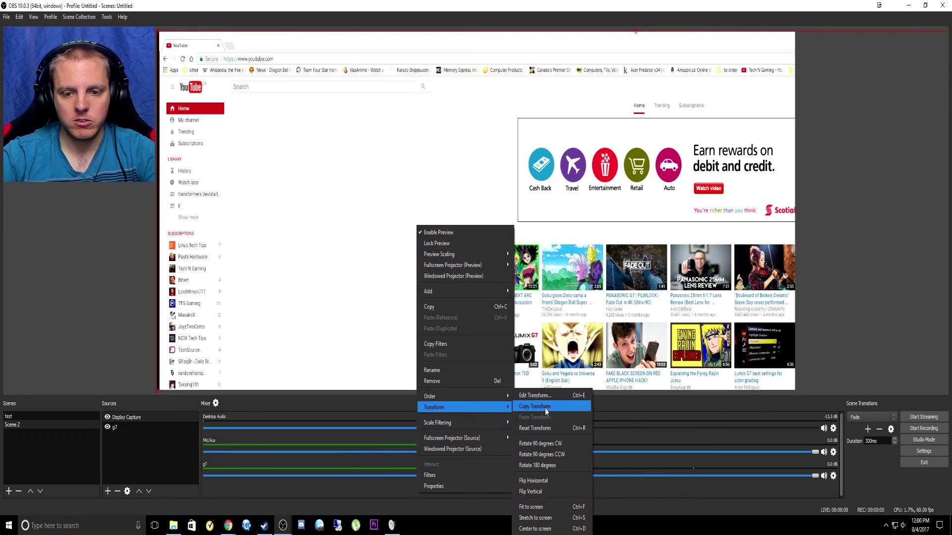
pyautogui.click(532, 518)
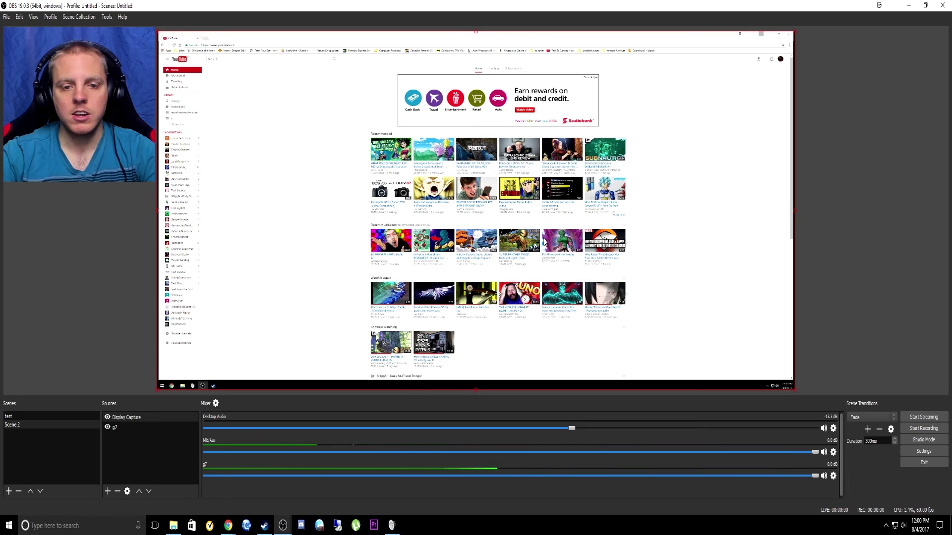
# Move g7 above Display Capture in the source order and place it along the canvas's left edge, slightly below the top
pyautogui.click(114, 430)
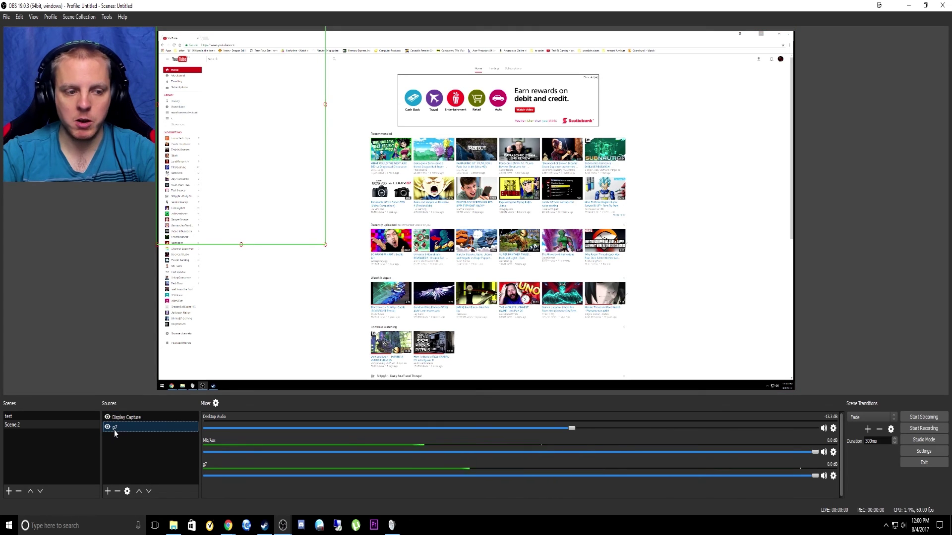
pyautogui.moveTo(115, 430); pyautogui.dragTo(117, 419)
pyautogui.moveTo(242, 119); pyautogui.dragTo(283, 130)
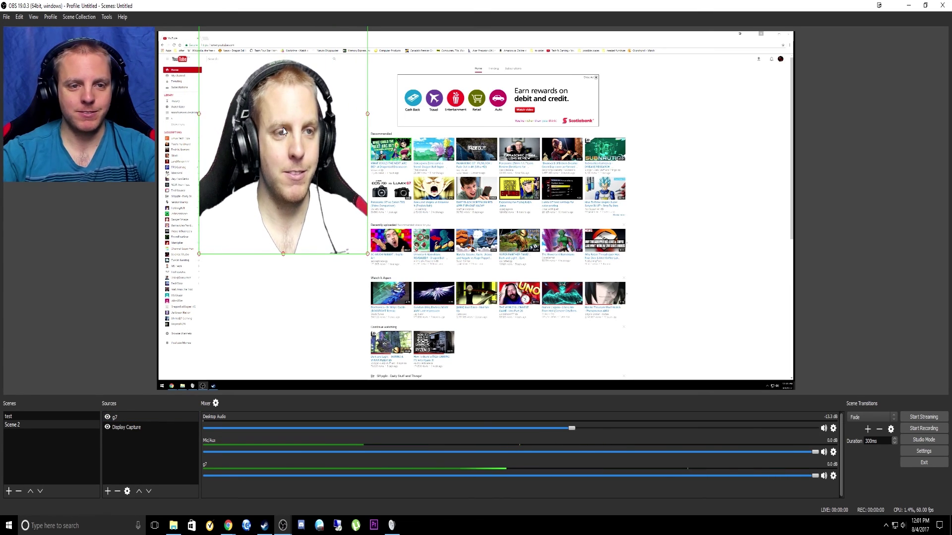
pyautogui.moveTo(283, 131); pyautogui.dragTo(450, 125)
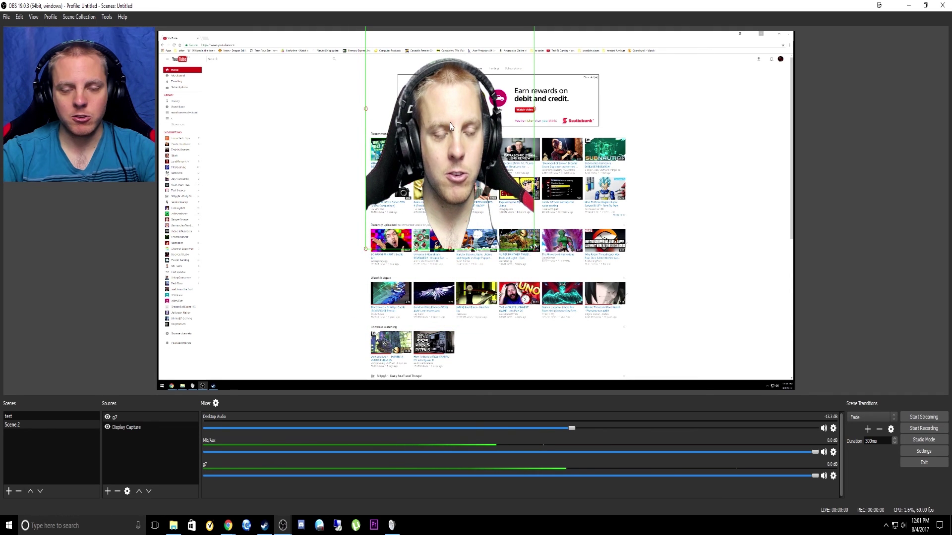
pyautogui.moveTo(450, 126); pyautogui.dragTo(255, 169)
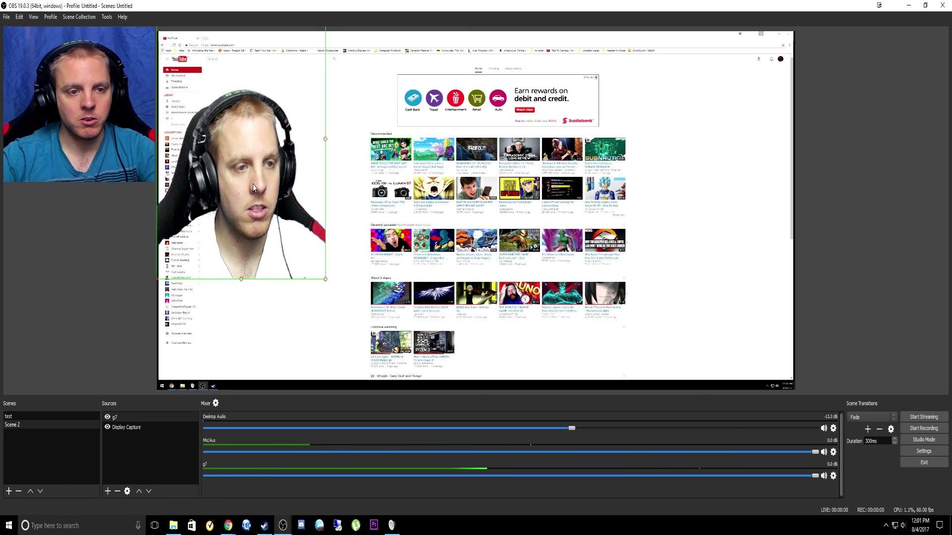
# Hide the g7 source and briefly play a YouTube video to check the Desktop Audio level
pyautogui.click(107, 419)
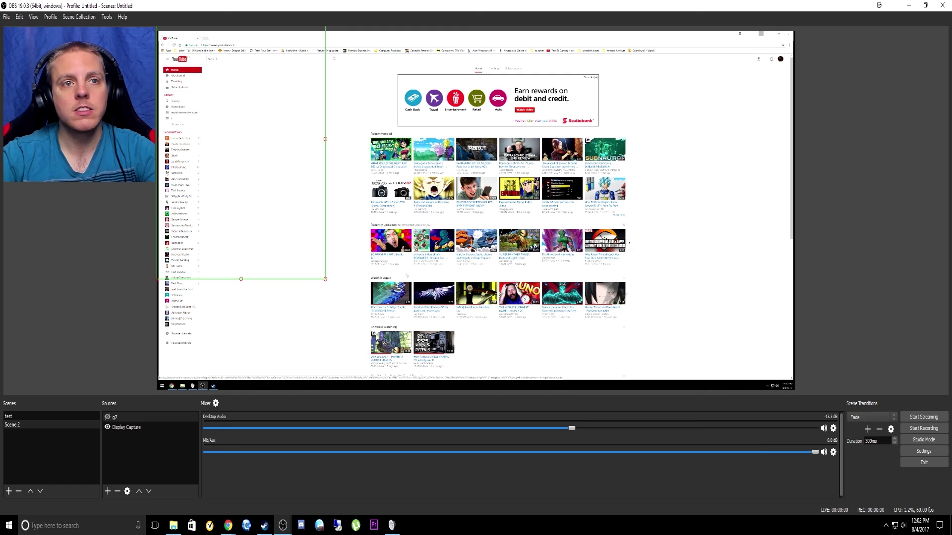
pyautogui.click(391, 293)
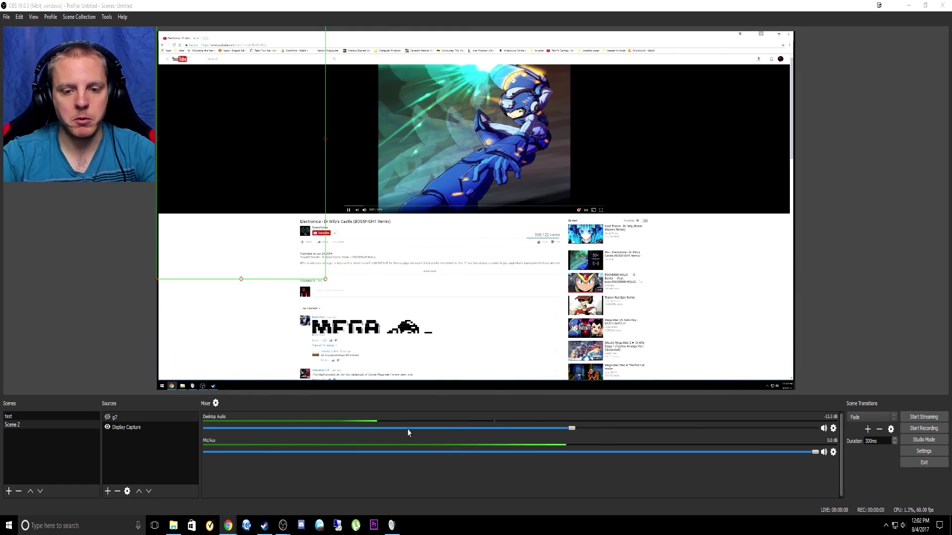
pyautogui.click(468, 104)
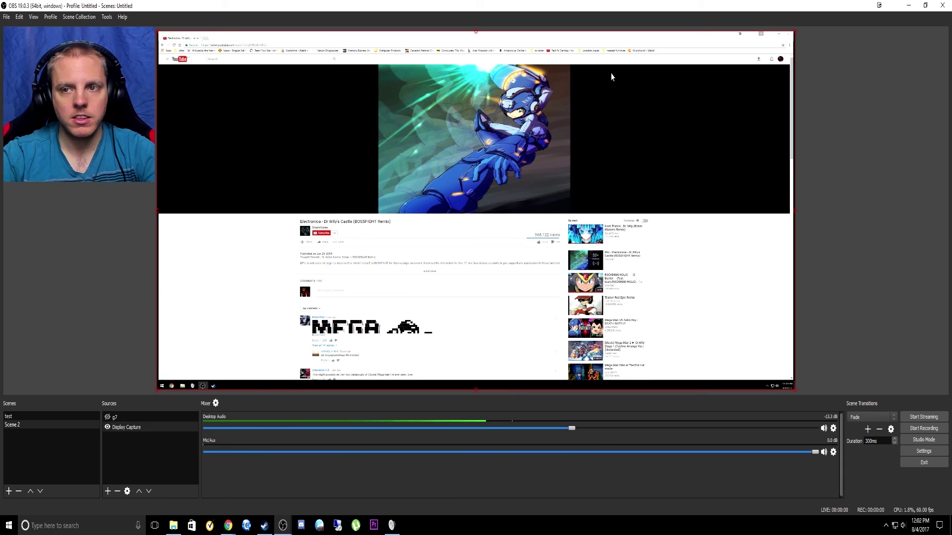
pyautogui.click(423, 206)
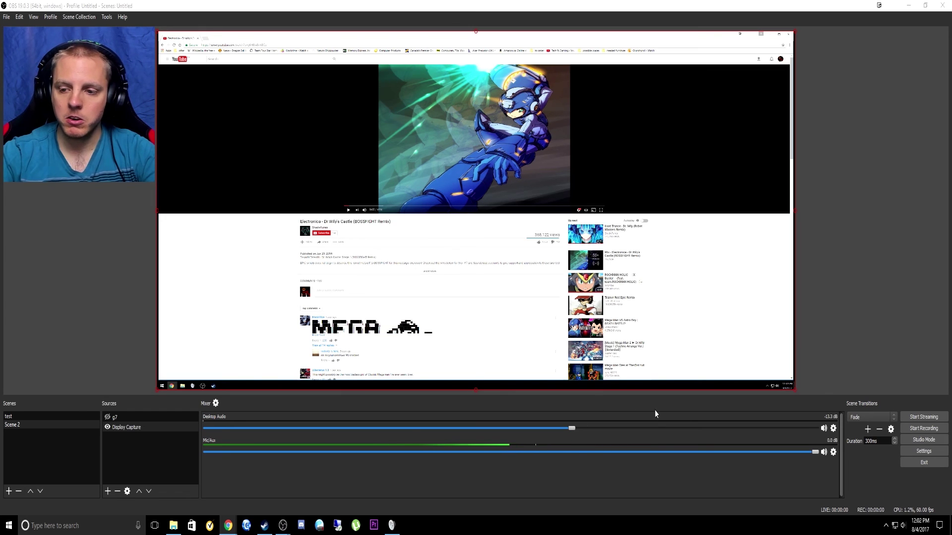
# Try a Close Threshold of -2 dB on the Mic/Aux Noise Gate filter and return it to -48 dB
pyautogui.click(833, 452)
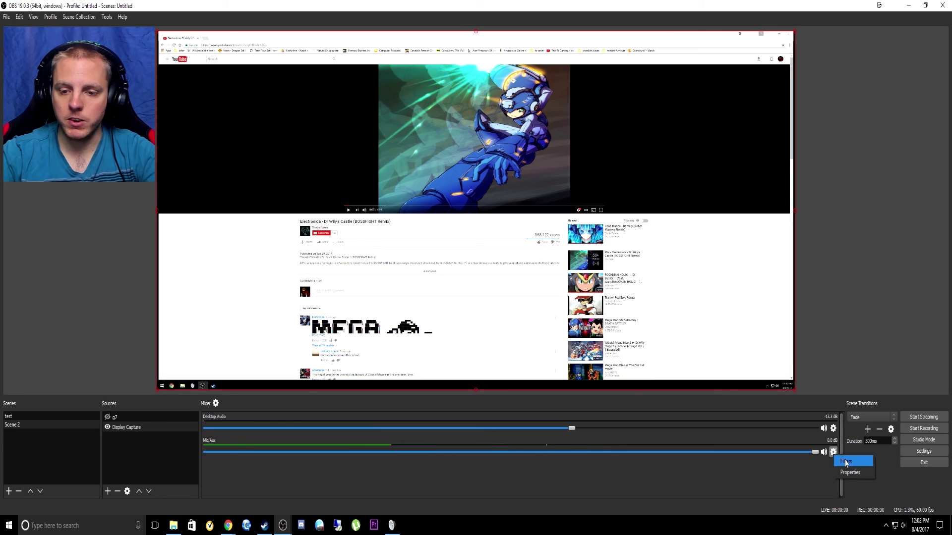
pyautogui.click(845, 462)
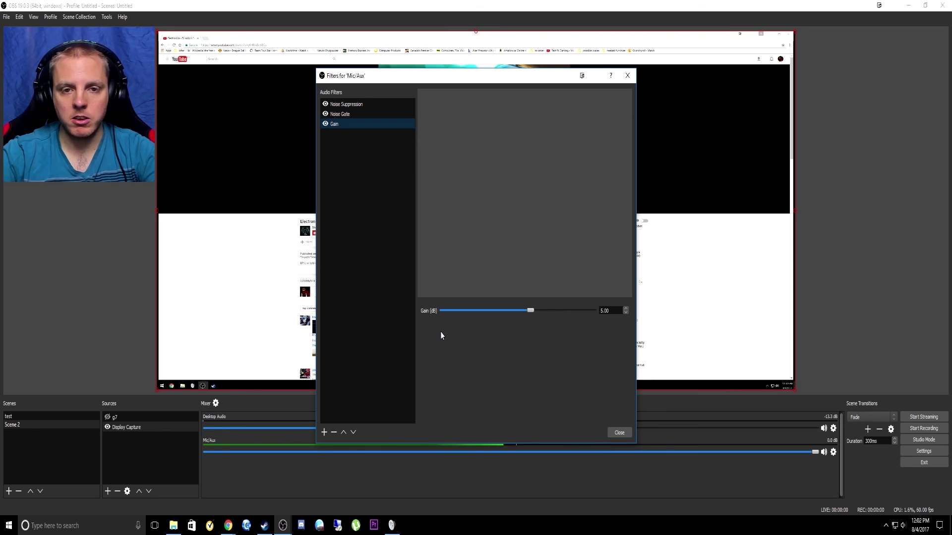
pyautogui.click(339, 116)
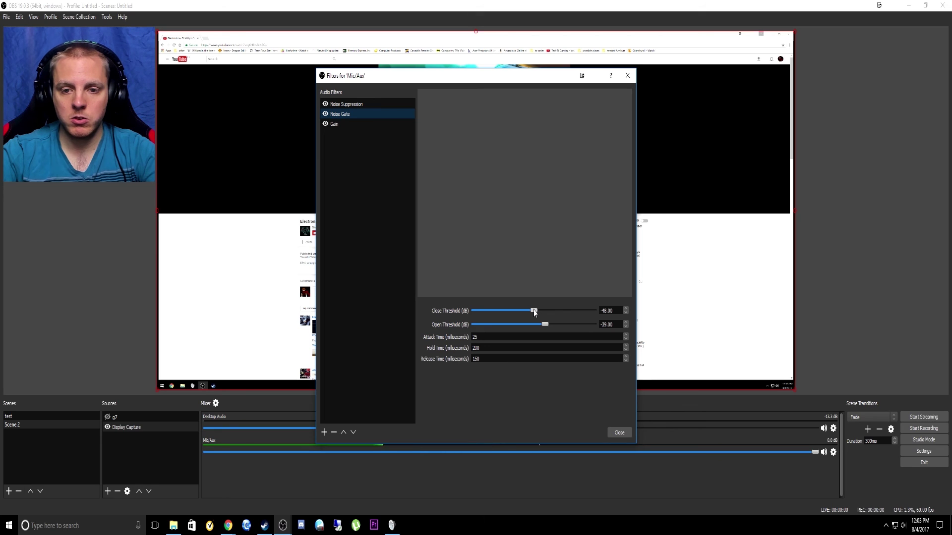
pyautogui.moveTo(534, 311); pyautogui.dragTo(546, 313)
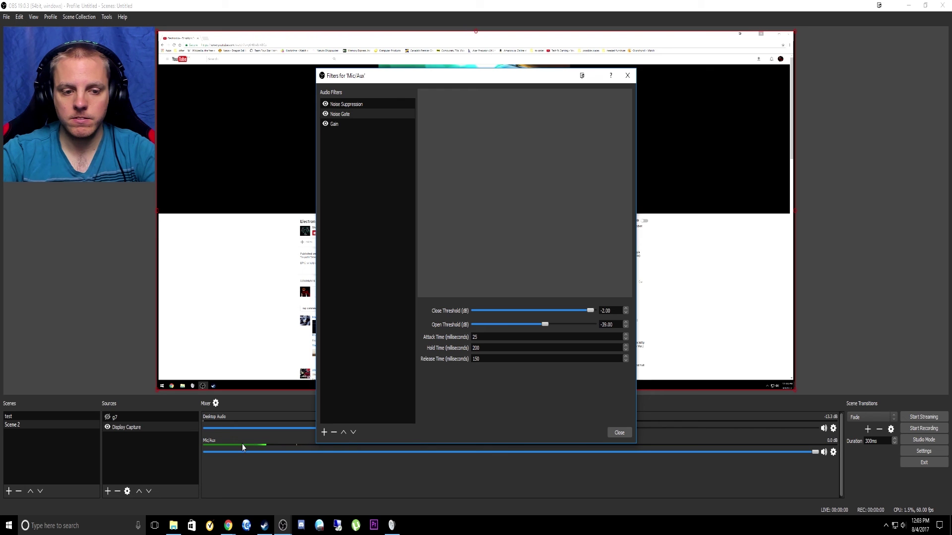
pyautogui.moveTo(590, 312); pyautogui.dragTo(533, 311)
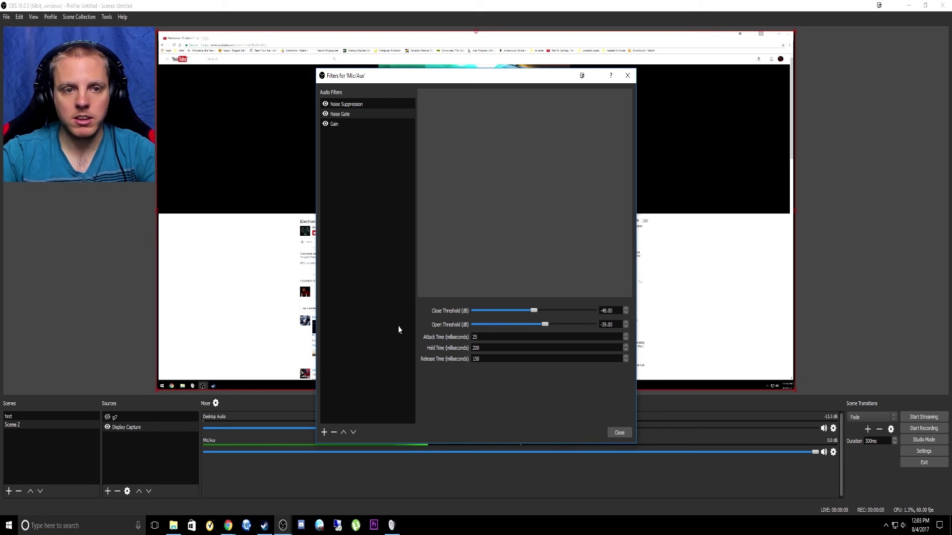
# Test Mic/Aux Noise Suppression at 0 dB with the Noise Gate switched off, and restore the suppression level to -60 dB
pyautogui.click(354, 104)
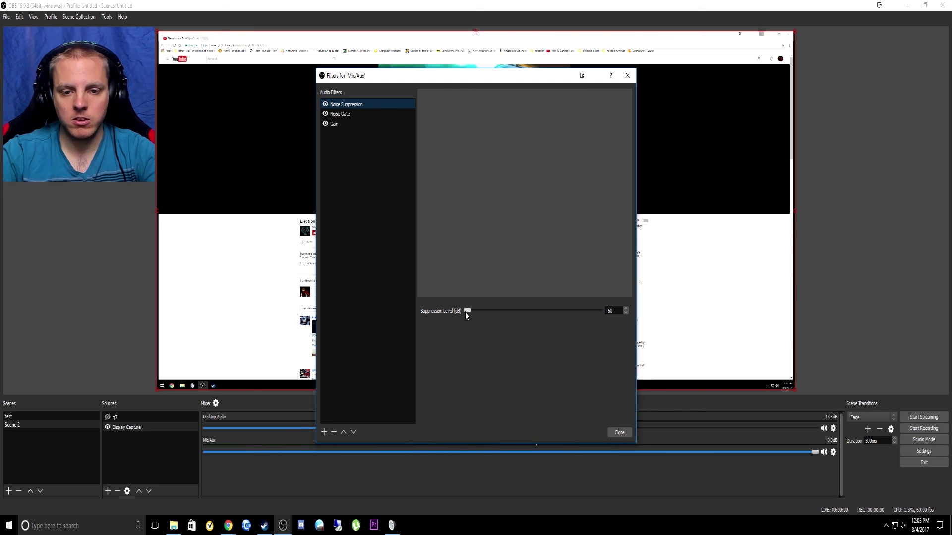
pyautogui.moveTo(465, 312); pyautogui.dragTo(650, 311)
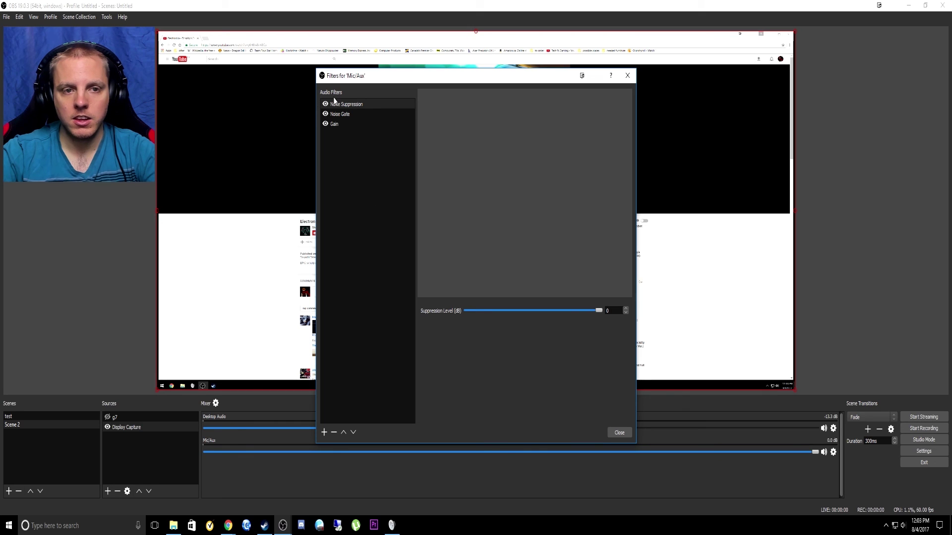
pyautogui.click(325, 115)
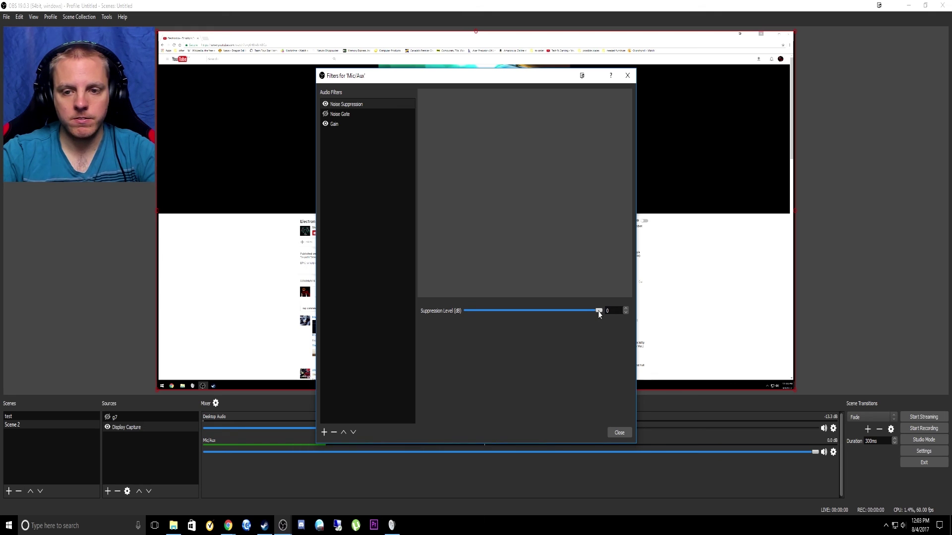
pyautogui.moveTo(598, 310); pyautogui.dragTo(427, 315)
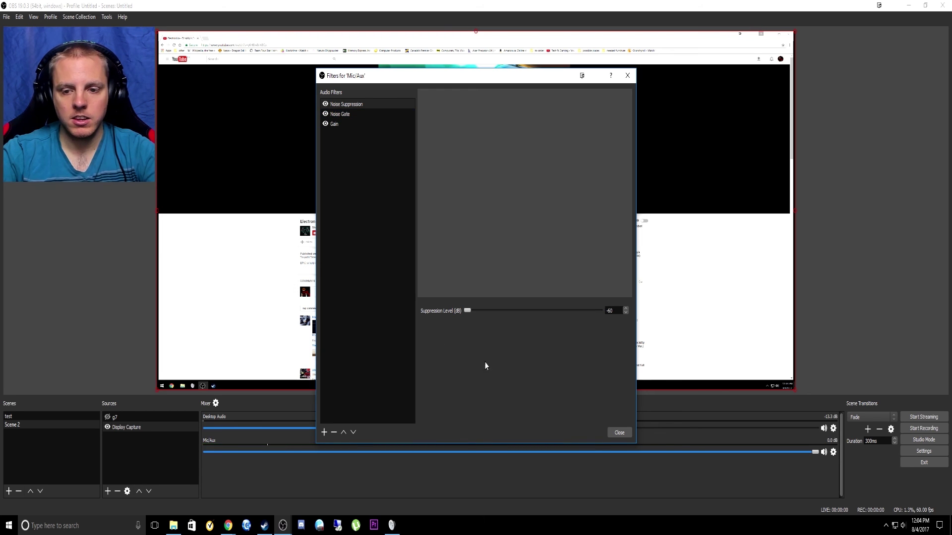
pyautogui.click(611, 433)
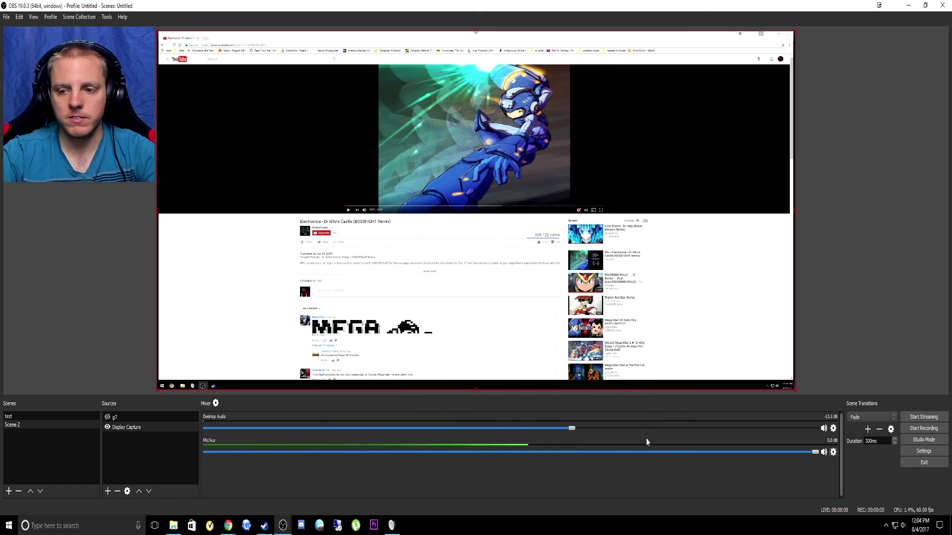
# Examine which audio filter types can be added to Desktop Audio without adding one
pyautogui.click(833, 428)
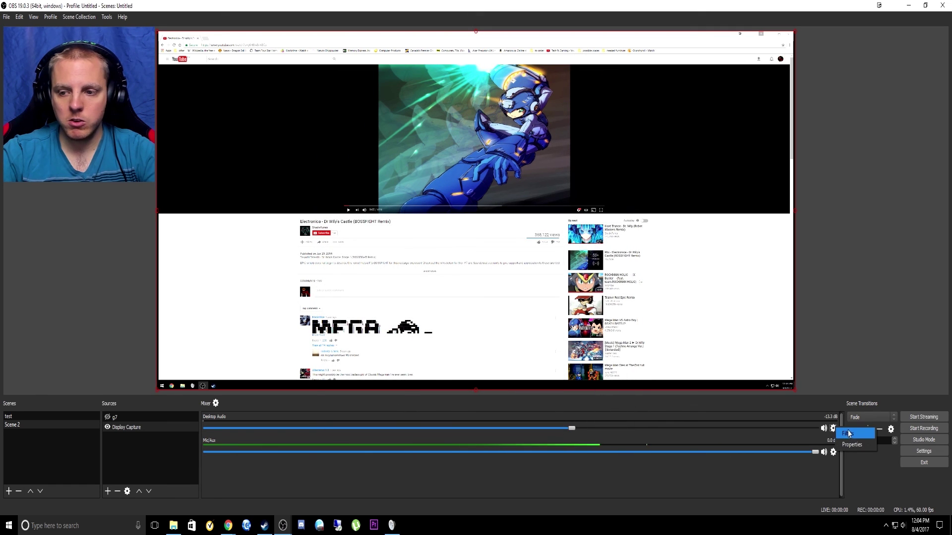
pyautogui.click(852, 434)
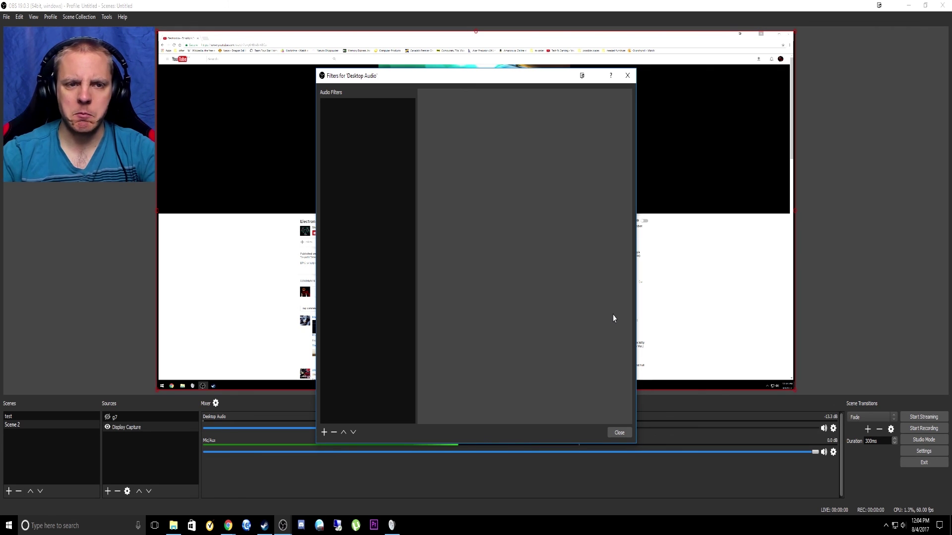
pyautogui.rightClick(379, 141)
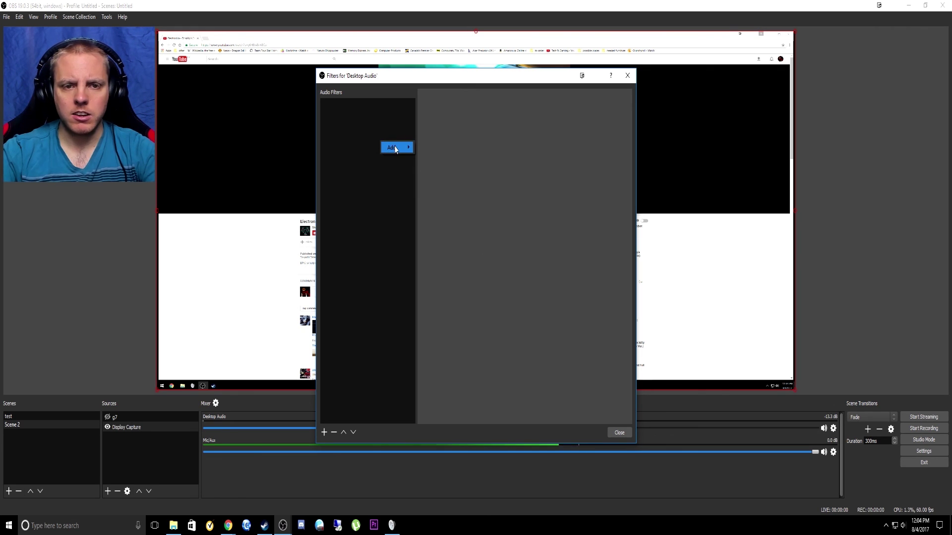
pyautogui.moveTo(394, 147)
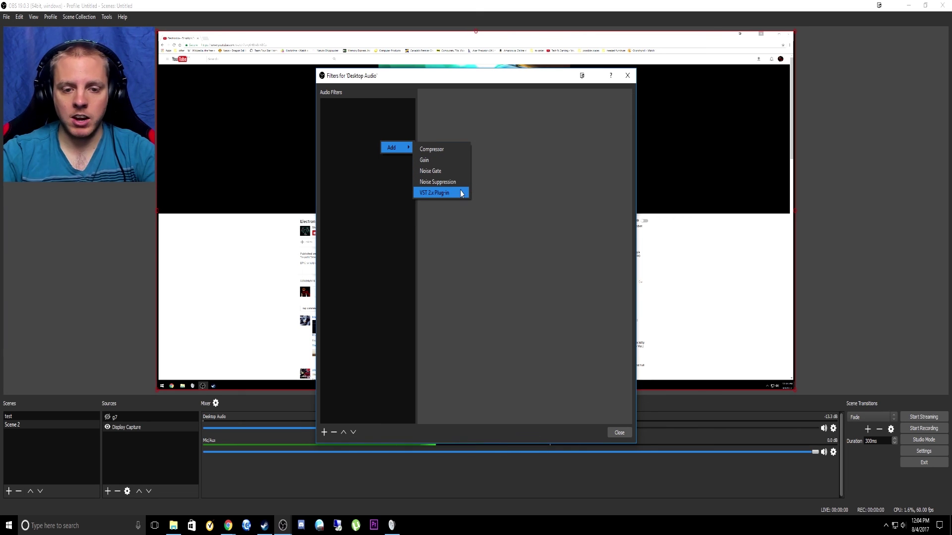
pyautogui.click(468, 243)
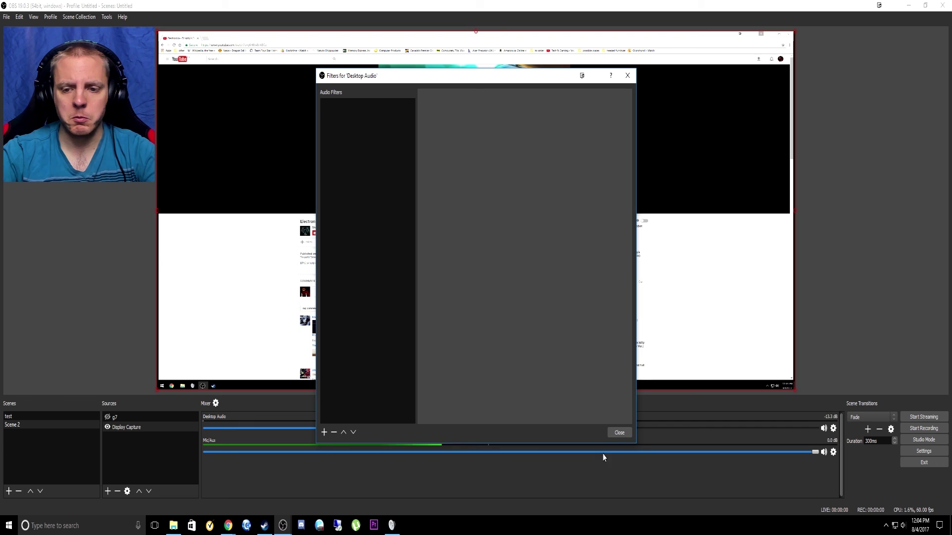
pyautogui.click(620, 434)
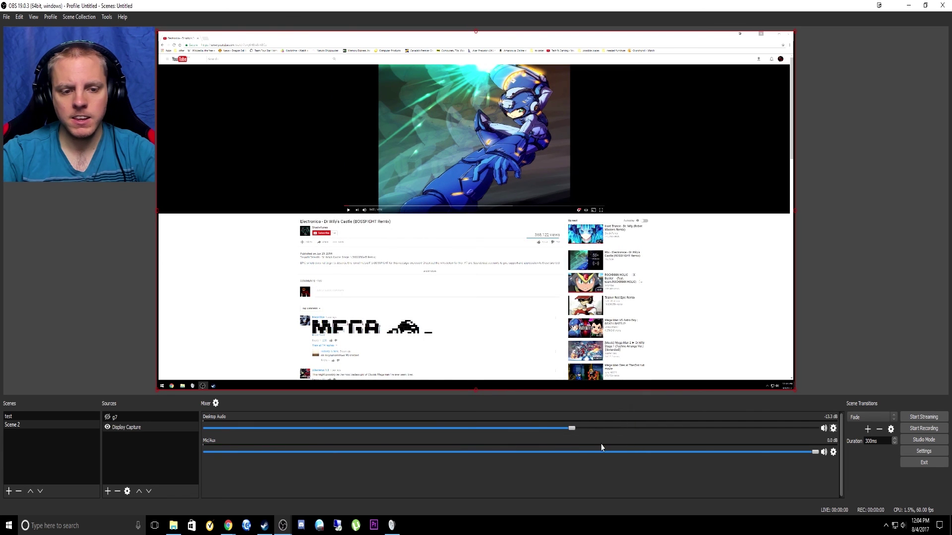
# Review the track assignments of Mic/Aux and Desktop Audio in the advanced audio properties
pyautogui.click(216, 404)
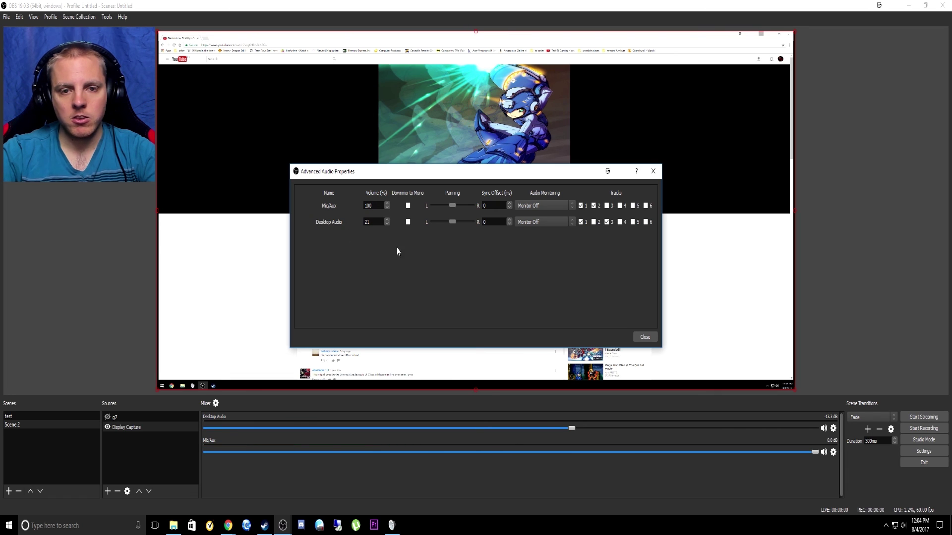
pyautogui.click(593, 205)
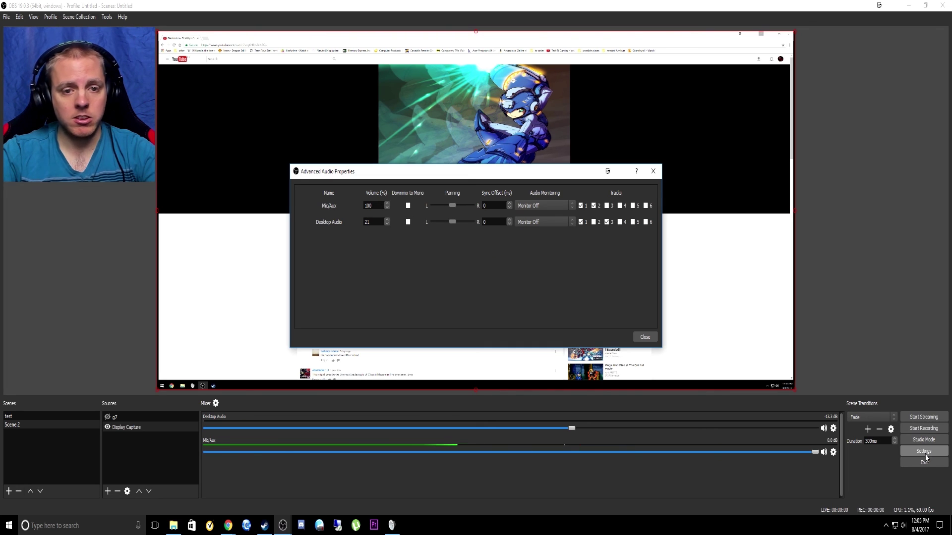
pyautogui.click(653, 171)
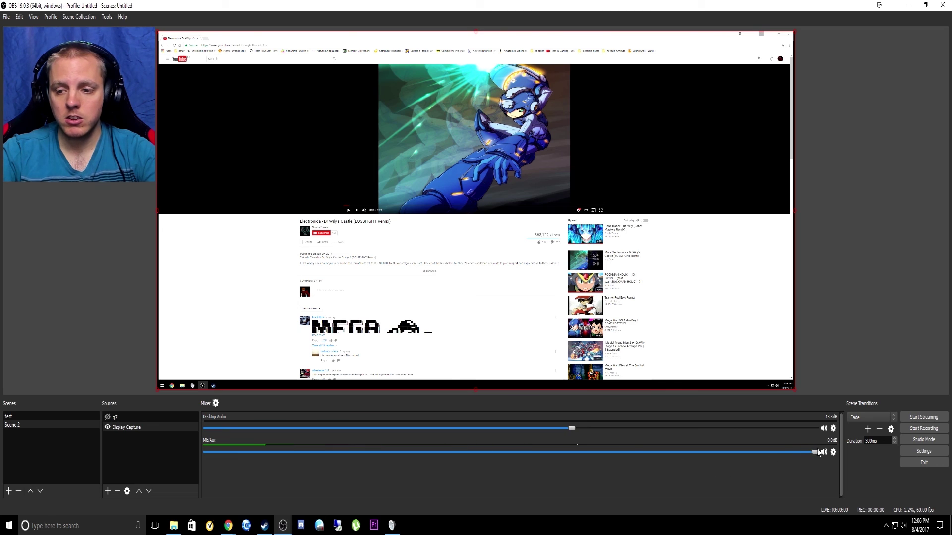
# Try lowering the Mic/Aux volume to about -73 dB and raise it back to 0.0 dB
pyautogui.moveTo(814, 451); pyautogui.dragTo(244, 478)
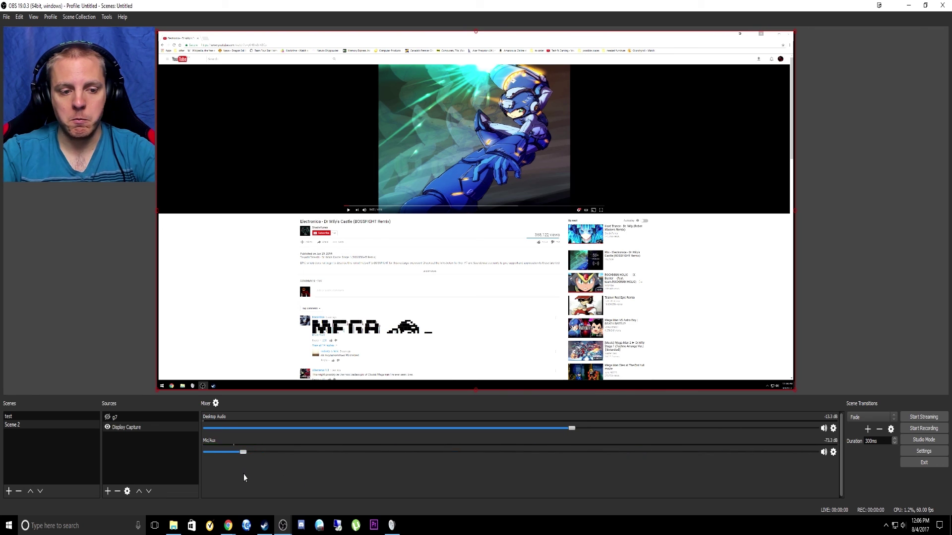
pyautogui.moveTo(243, 474); pyautogui.dragTo(894, 478)
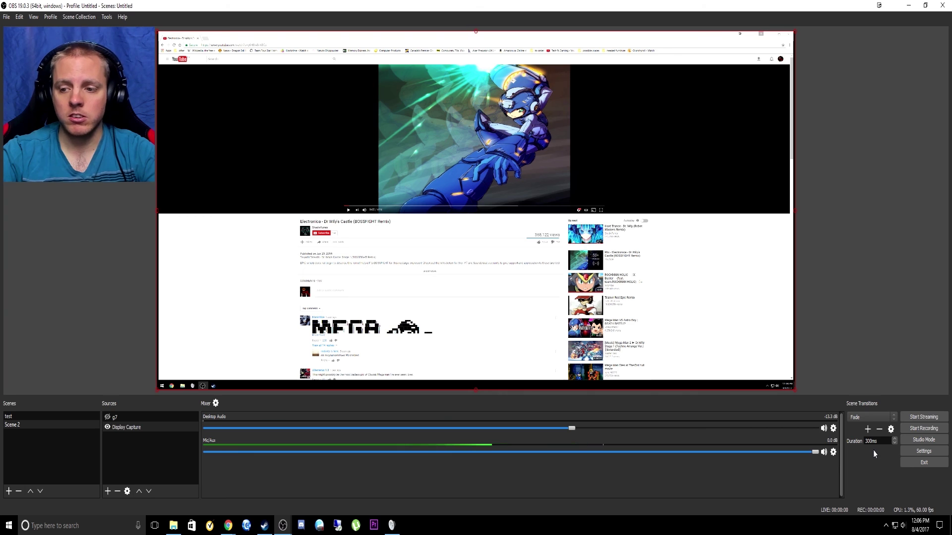
# Change the scene transition to Cut and select Scene 2
pyautogui.click(893, 418)
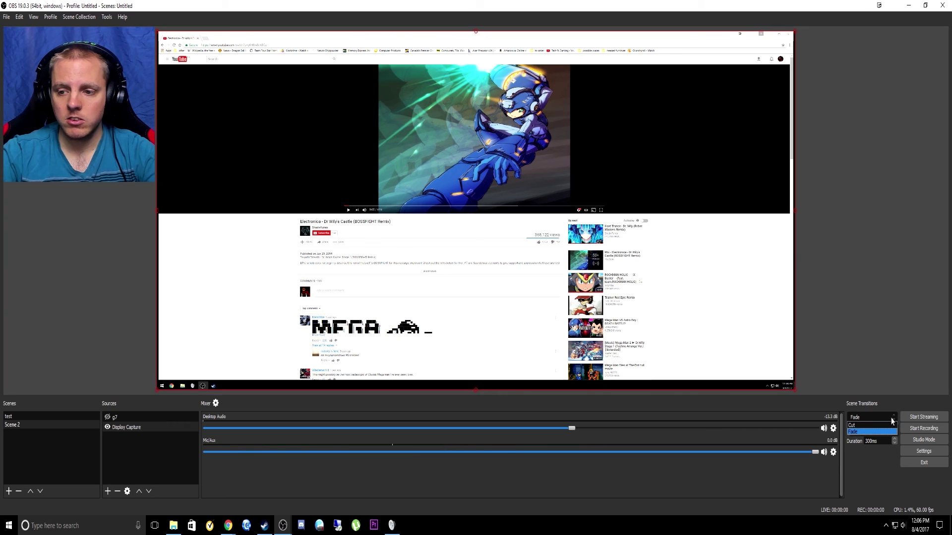
pyautogui.click(853, 425)
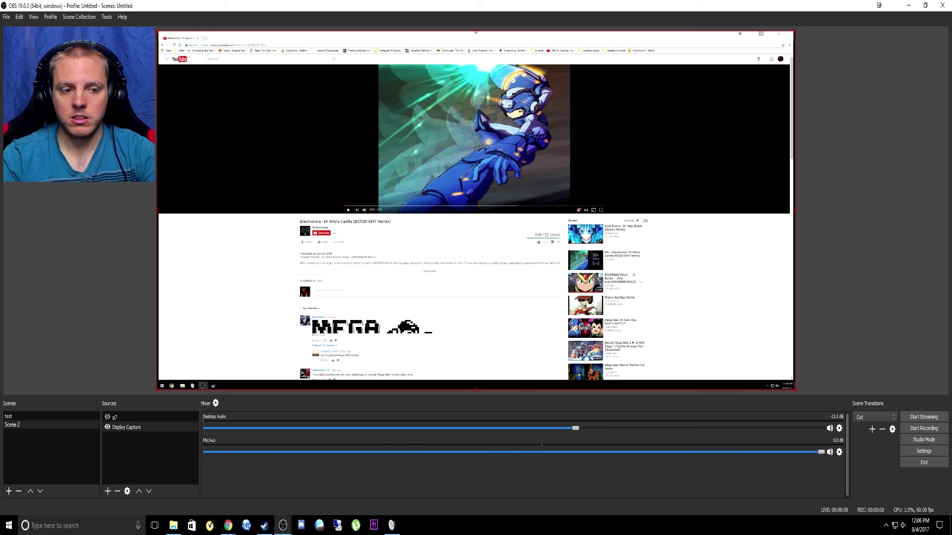
pyautogui.click(17, 431)
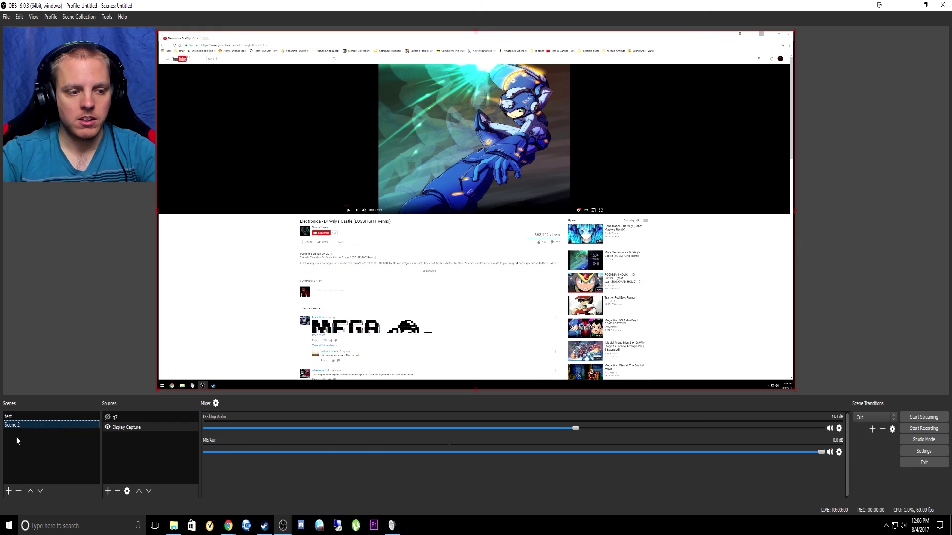
# Preview the Cut transition by switching back and forth between the test scene and Scene 2, ending on test
pyautogui.press('Up')
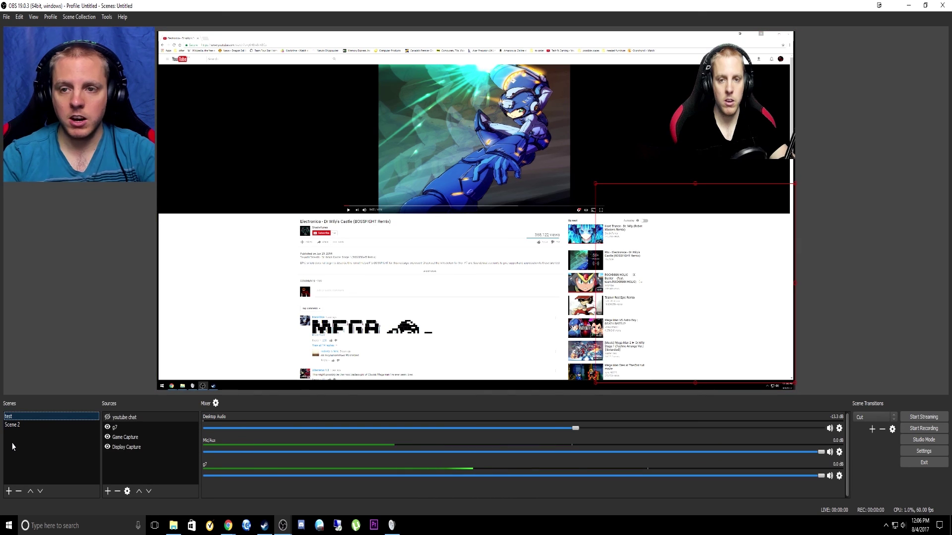
pyautogui.press('Down')
pyautogui.press('Up')
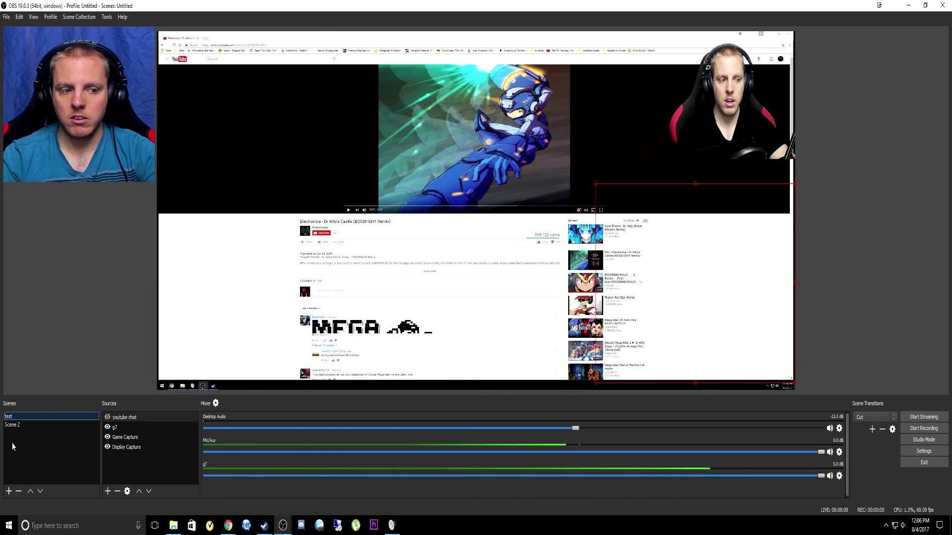
pyautogui.press('Down')
pyautogui.press('Up')
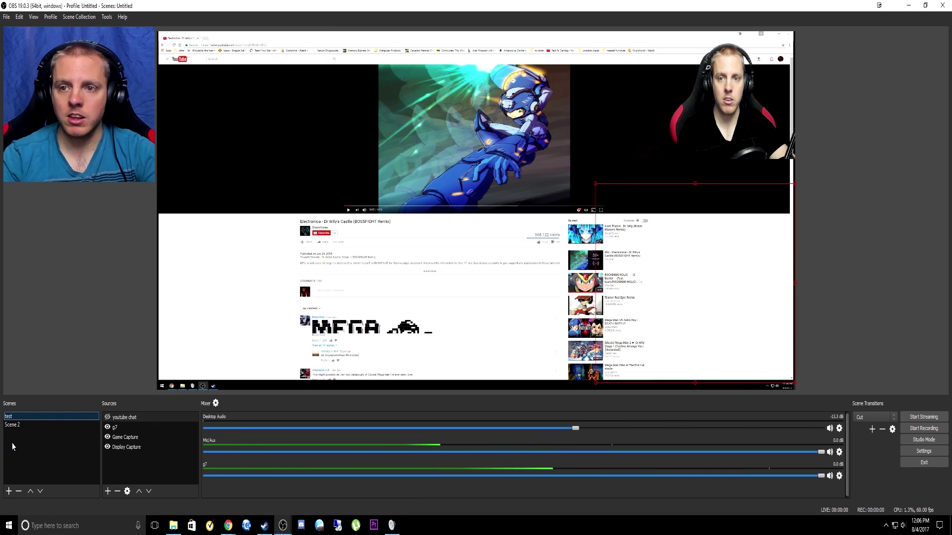
pyautogui.press('Down')
pyautogui.press('Up')
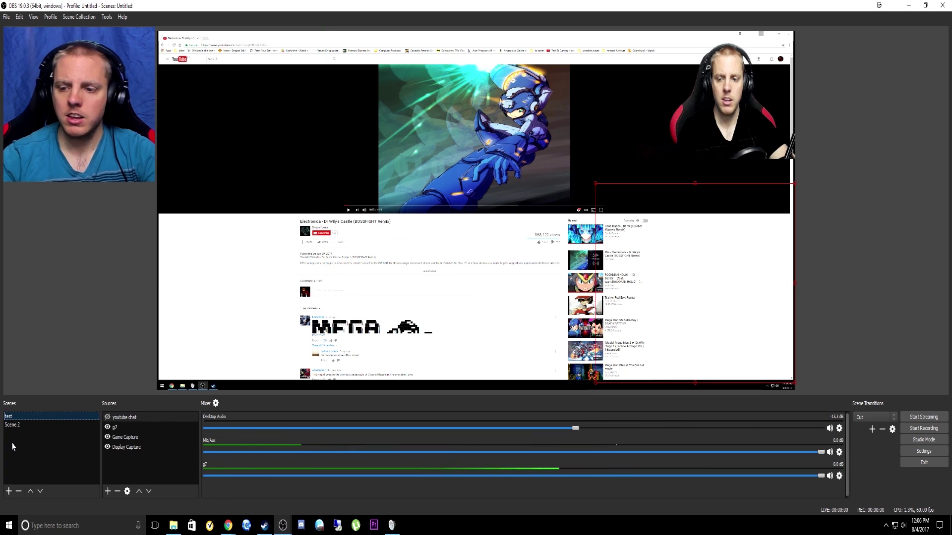
# Set the scene transition to Fade and preview it by switching repeatedly between the test scene and Scene 2, ending on Scene 2
pyautogui.click(881, 418)
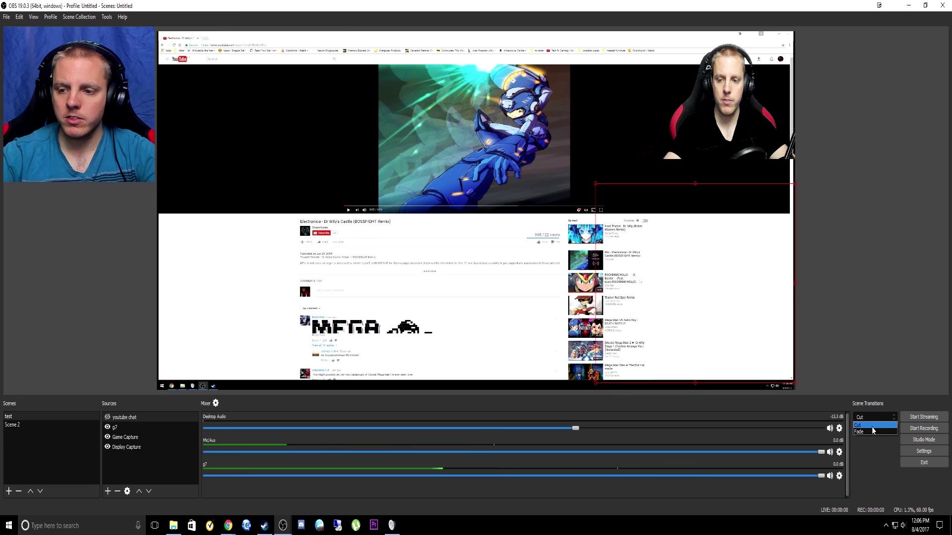
pyautogui.click(882, 426)
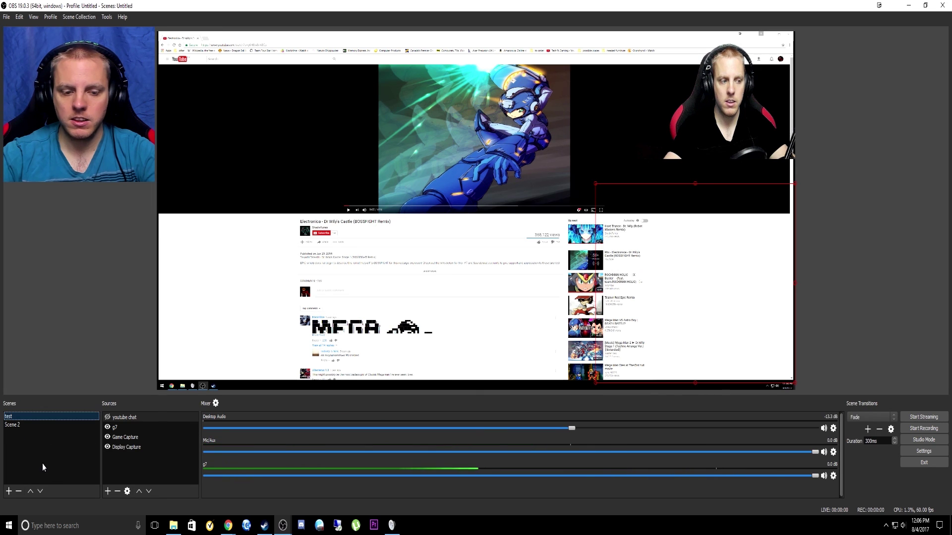
pyautogui.press('Down')
pyautogui.press('Up')
pyautogui.press('Down')
pyautogui.press('Up')
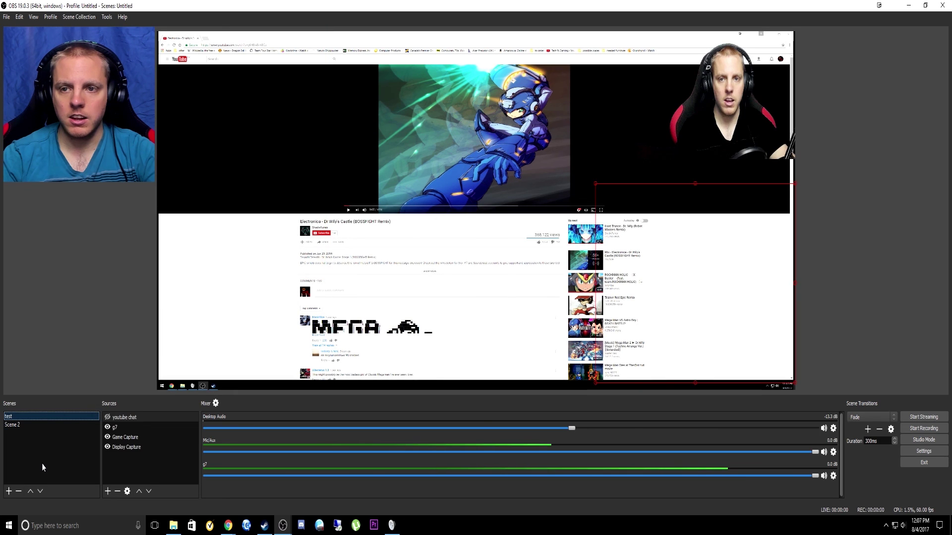
pyautogui.press('Down')
pyautogui.press('Up')
pyautogui.press('Down')
pyautogui.press('Up')
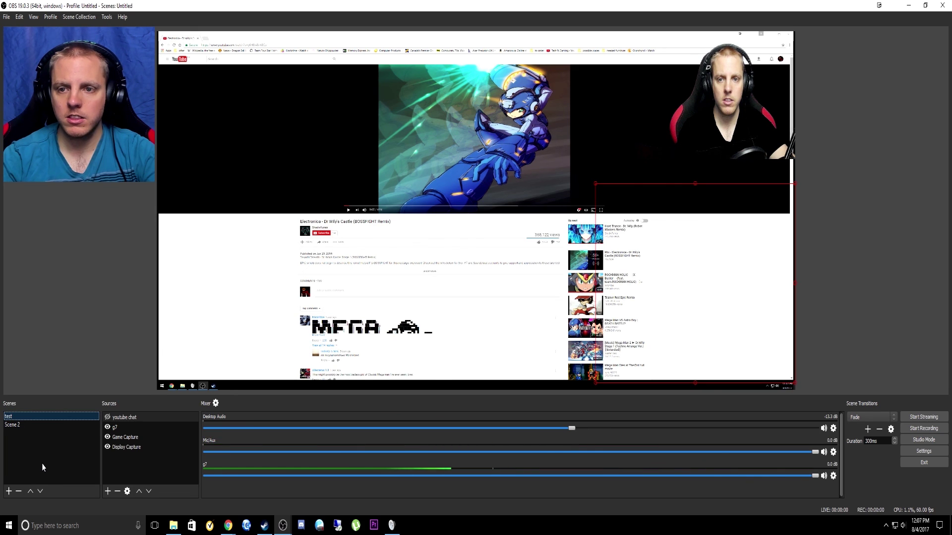
pyautogui.press('Down')
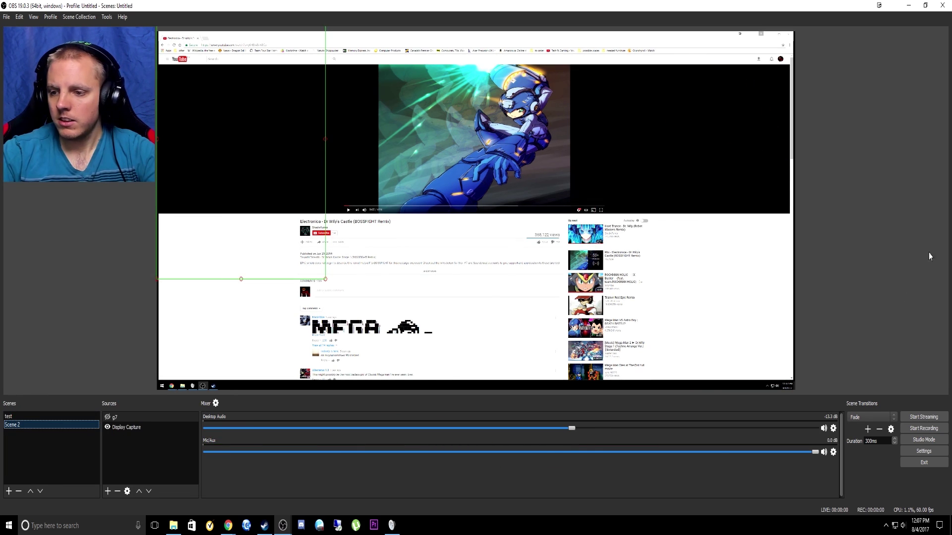